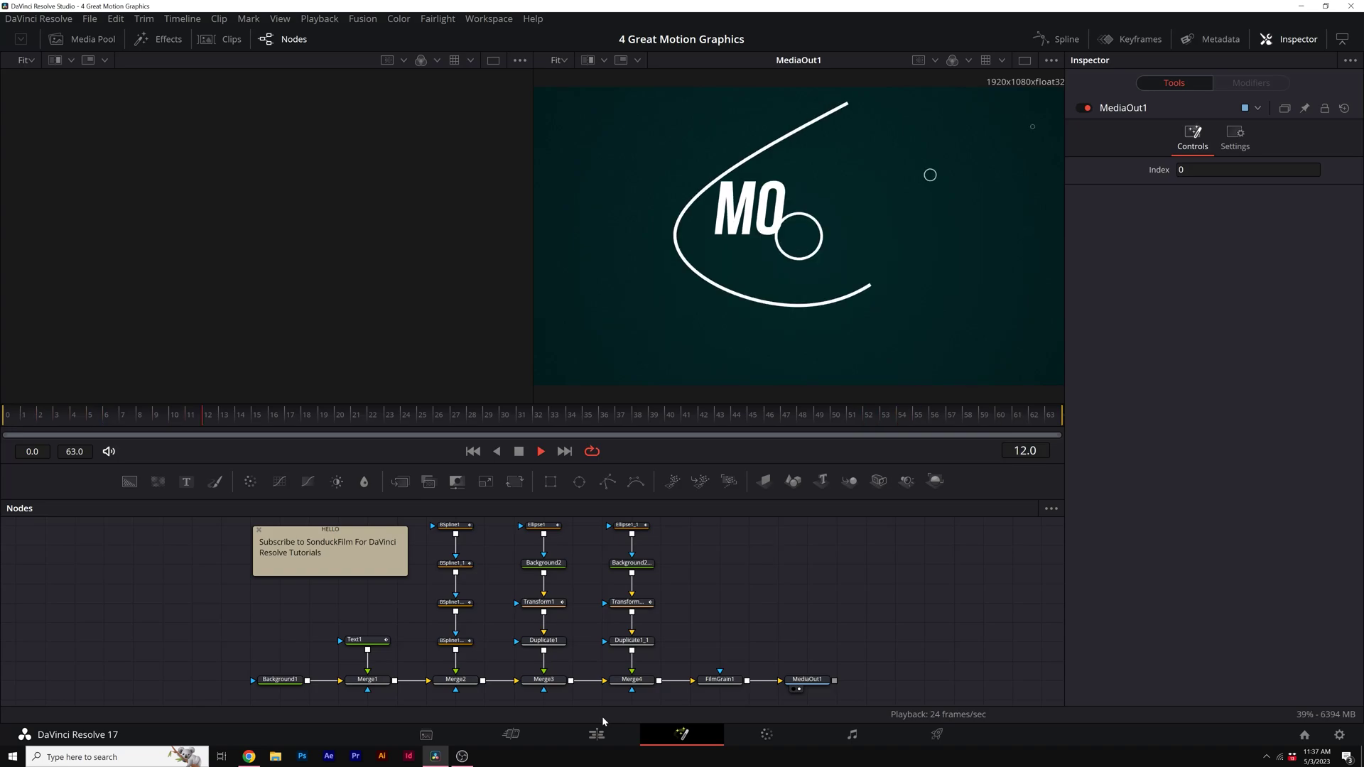
- On the Edit page, park the playhead past the existing clip and create a new Fusion composition named Tutorial
left_click(597, 735)
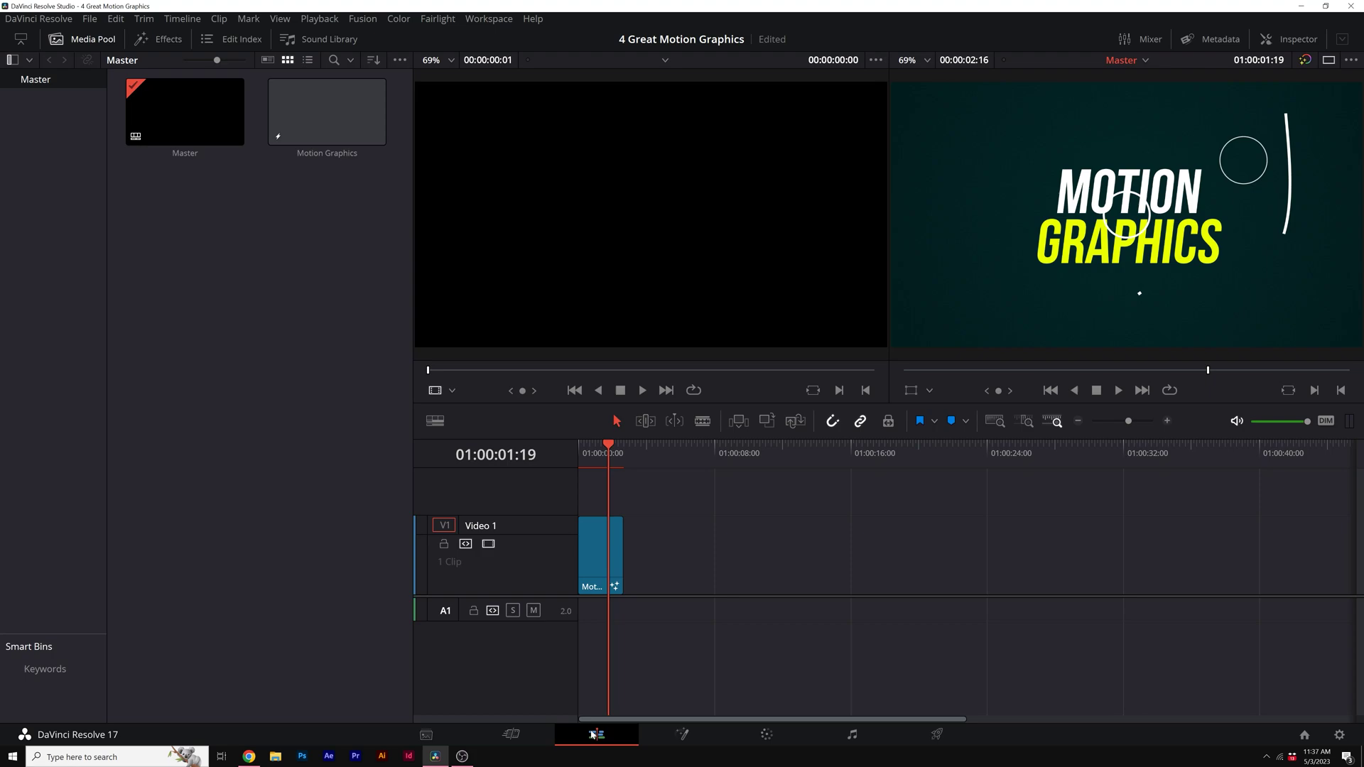
left_click(639, 619)
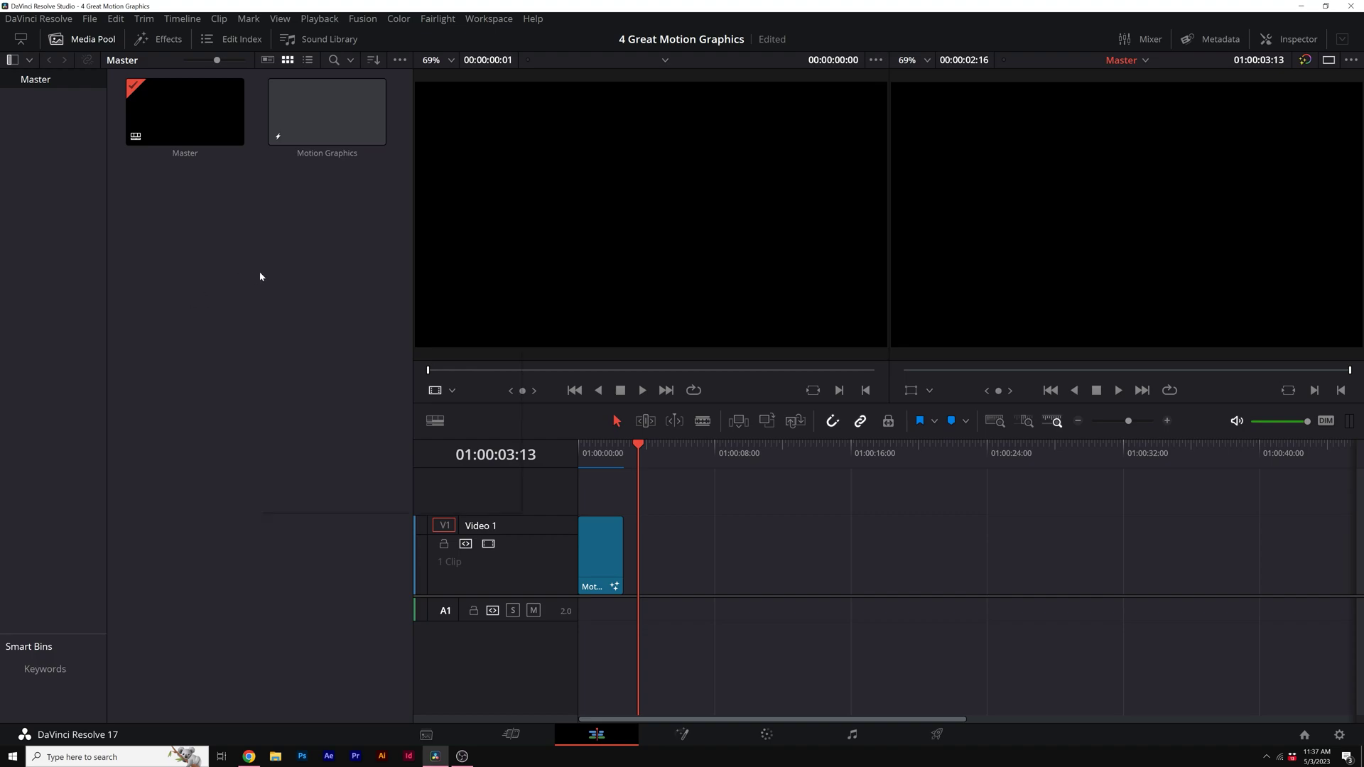
right_click(260, 276)
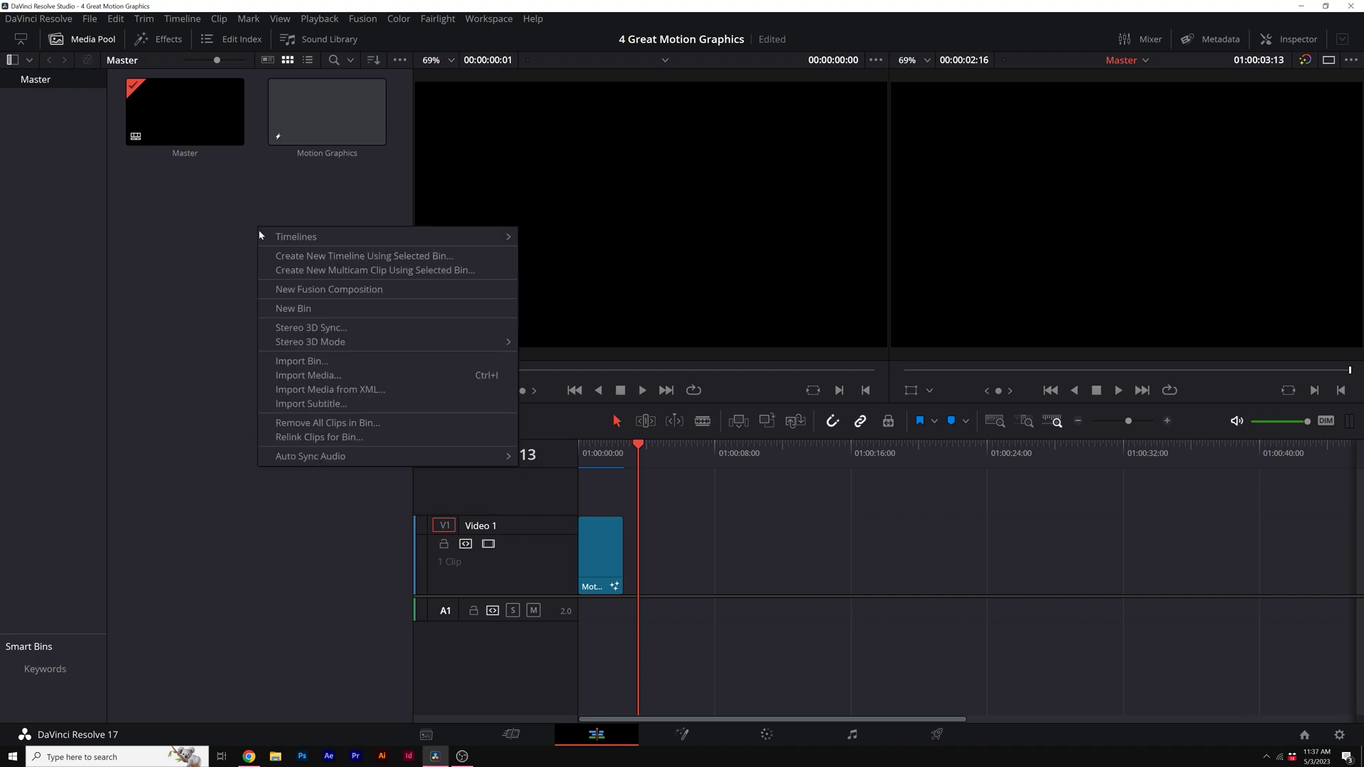
left_click(336, 290)
type("Tutorial")
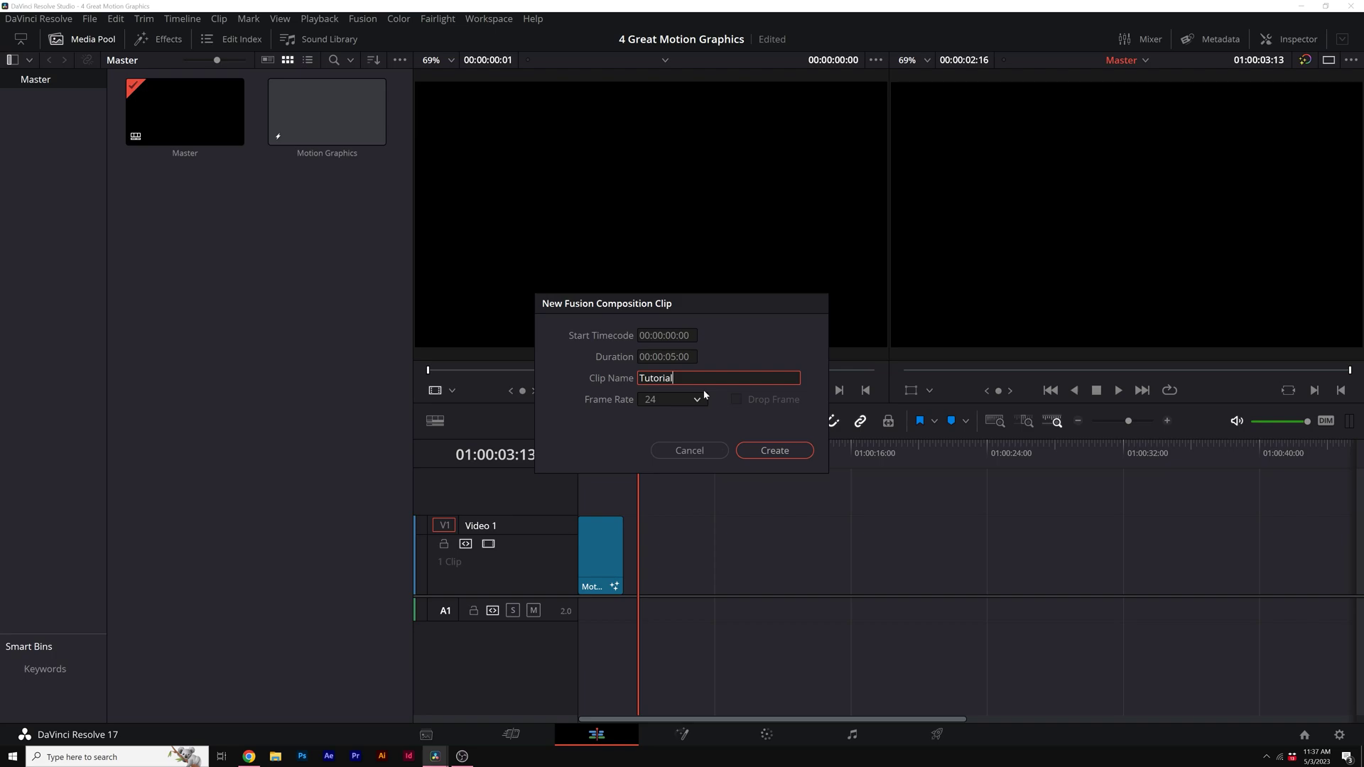
left_click(687, 400)
left_click(666, 450)
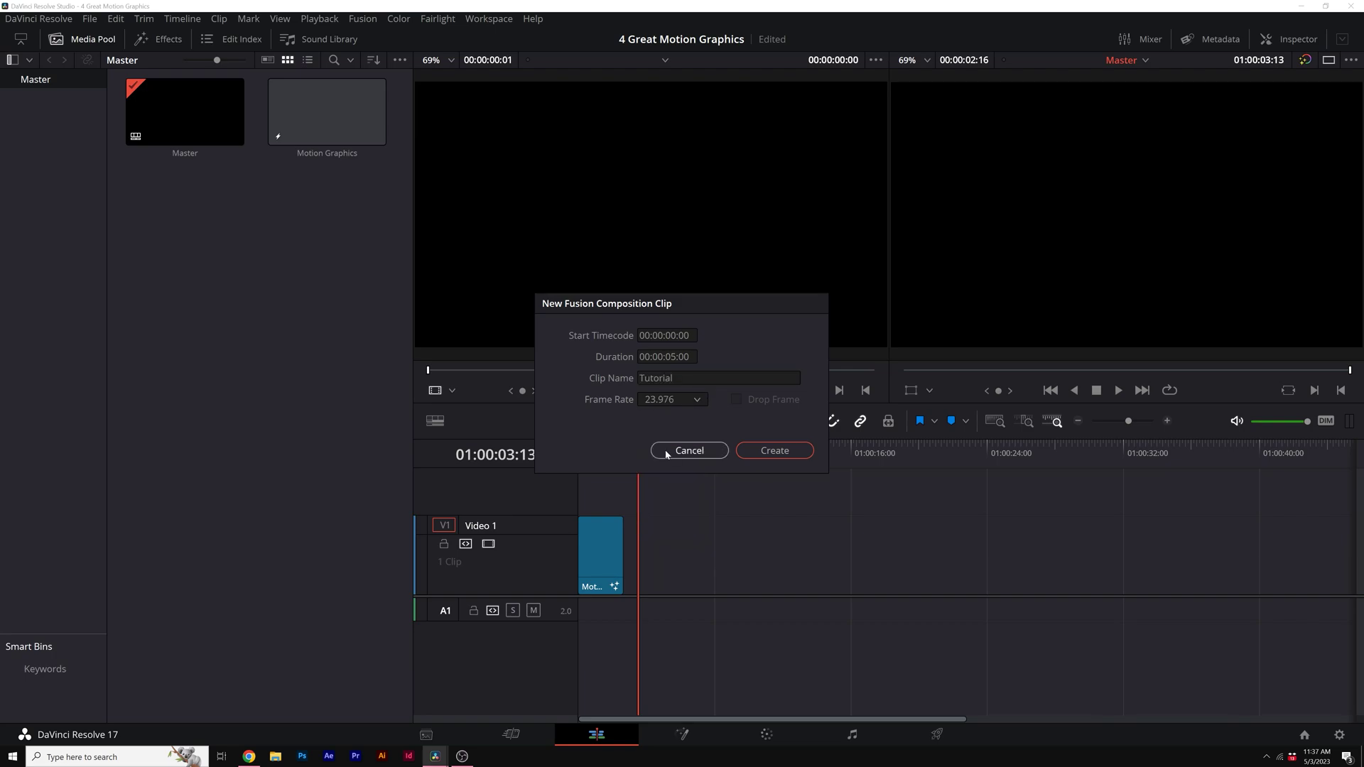
left_click(752, 446)
- Place the Tutorial composition on Video 1 at the playhead and open it on the Fusion page
left_click_drag(207, 206, 635, 544)
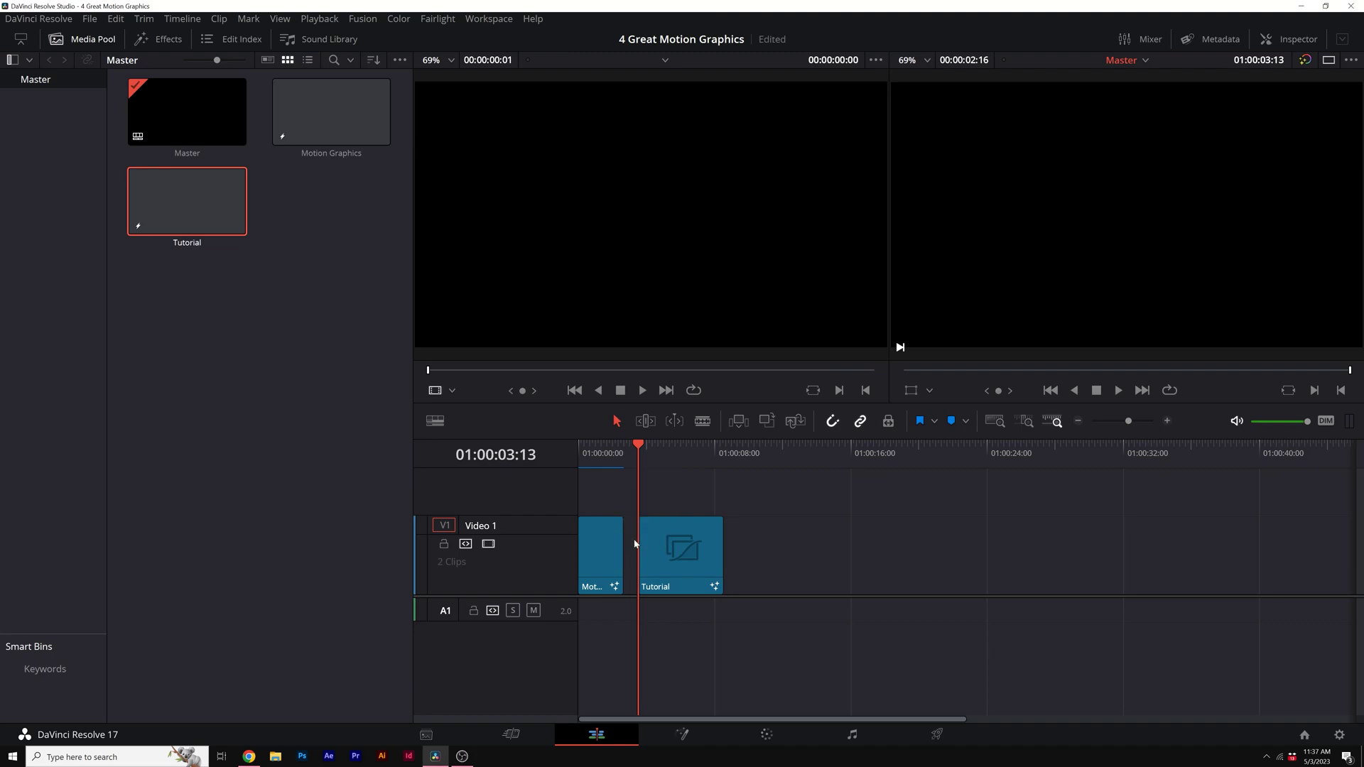
left_click(686, 538)
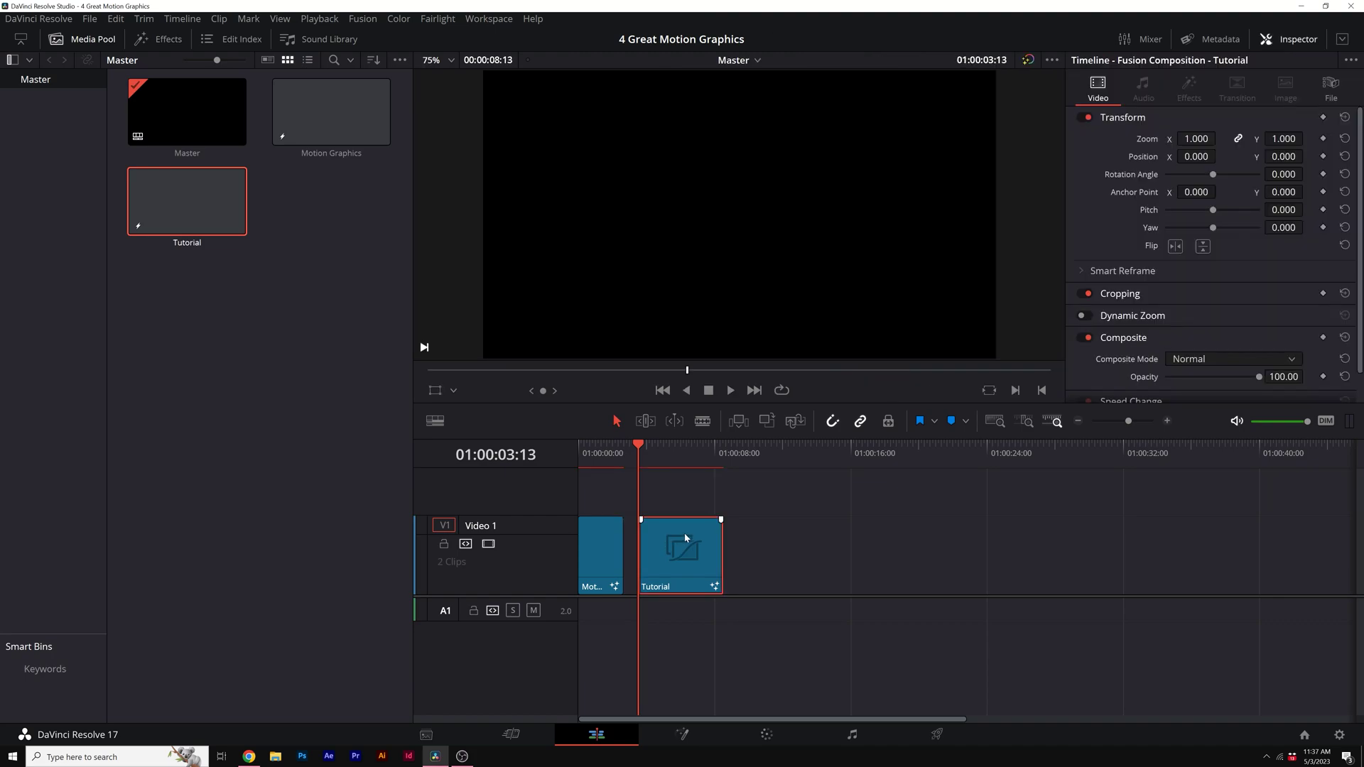
left_click(683, 737)
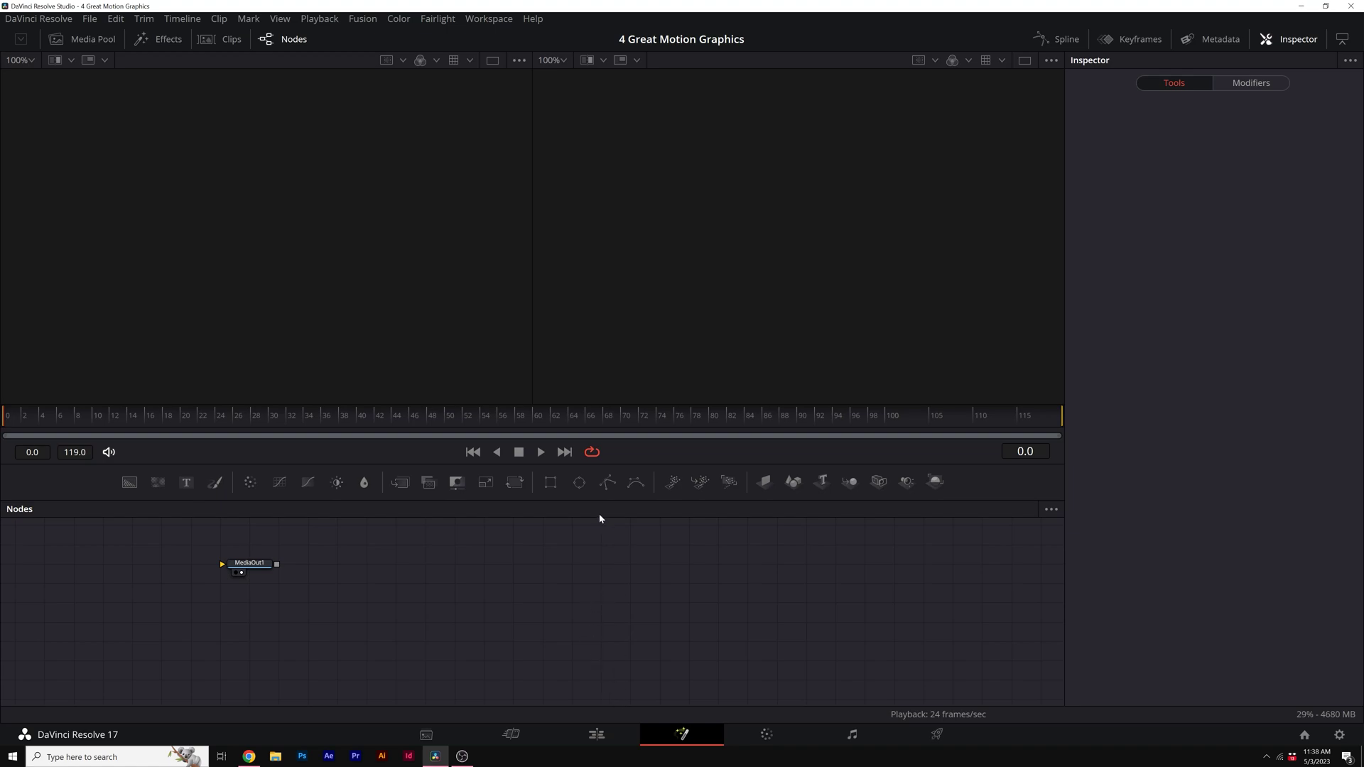
- Add a Background node, connect it to MediaOut1 and line the two nodes up in a row
left_click_drag(250, 564, 303, 603)
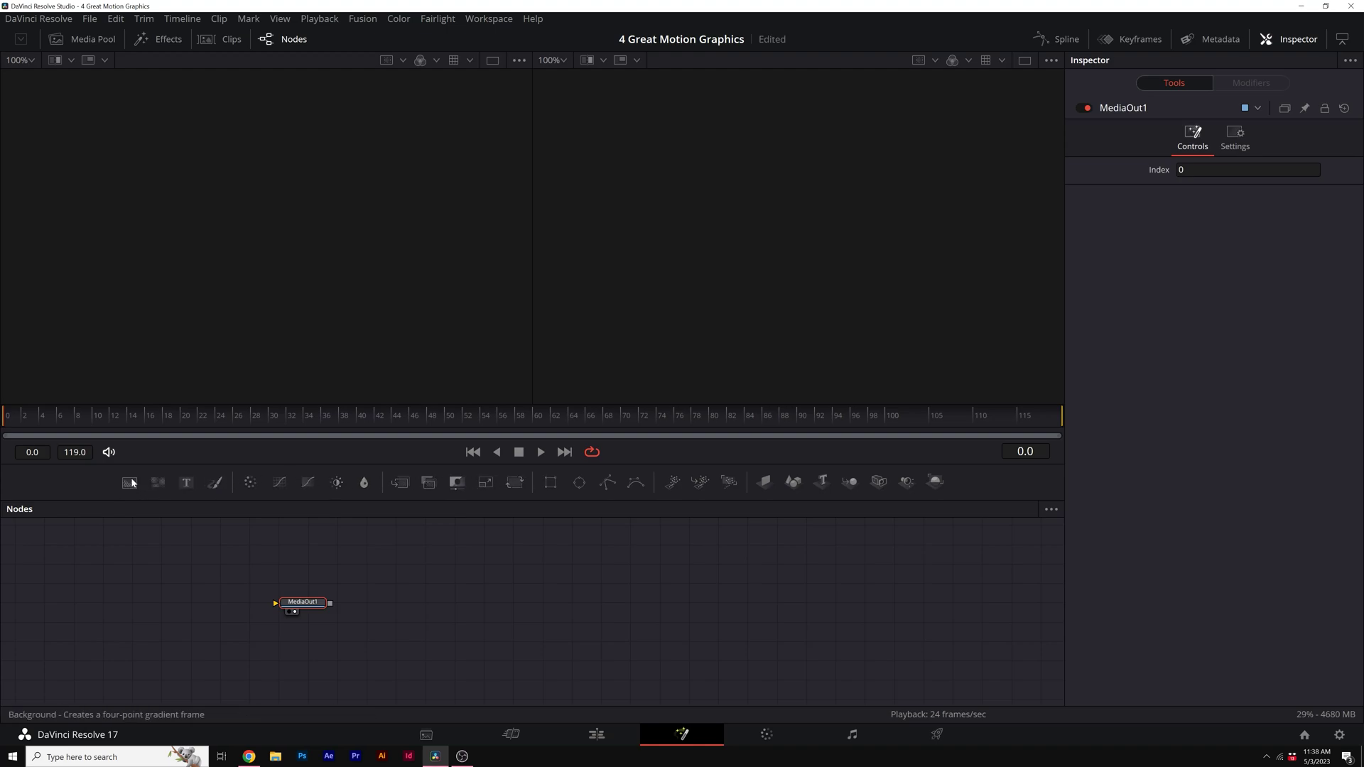
left_click_drag(132, 483, 210, 589)
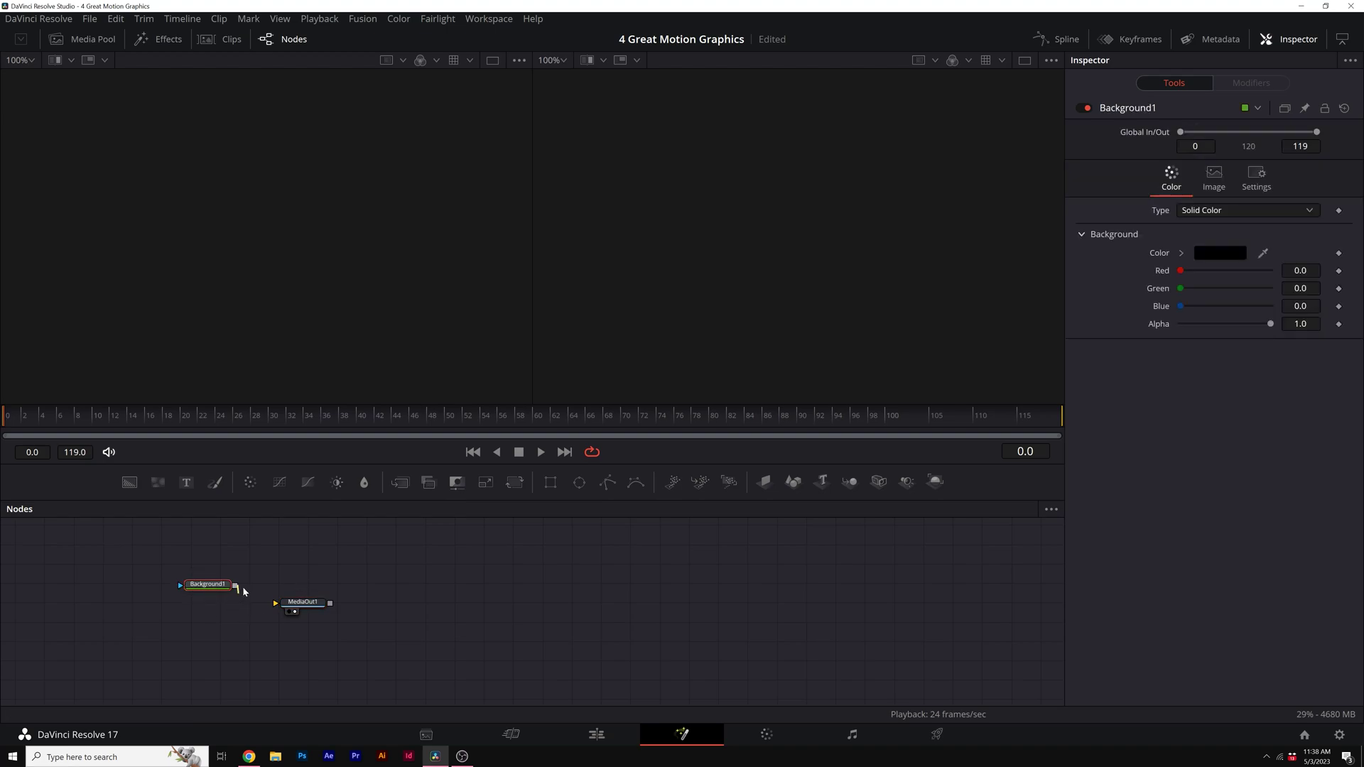
left_click_drag(236, 588, 300, 605)
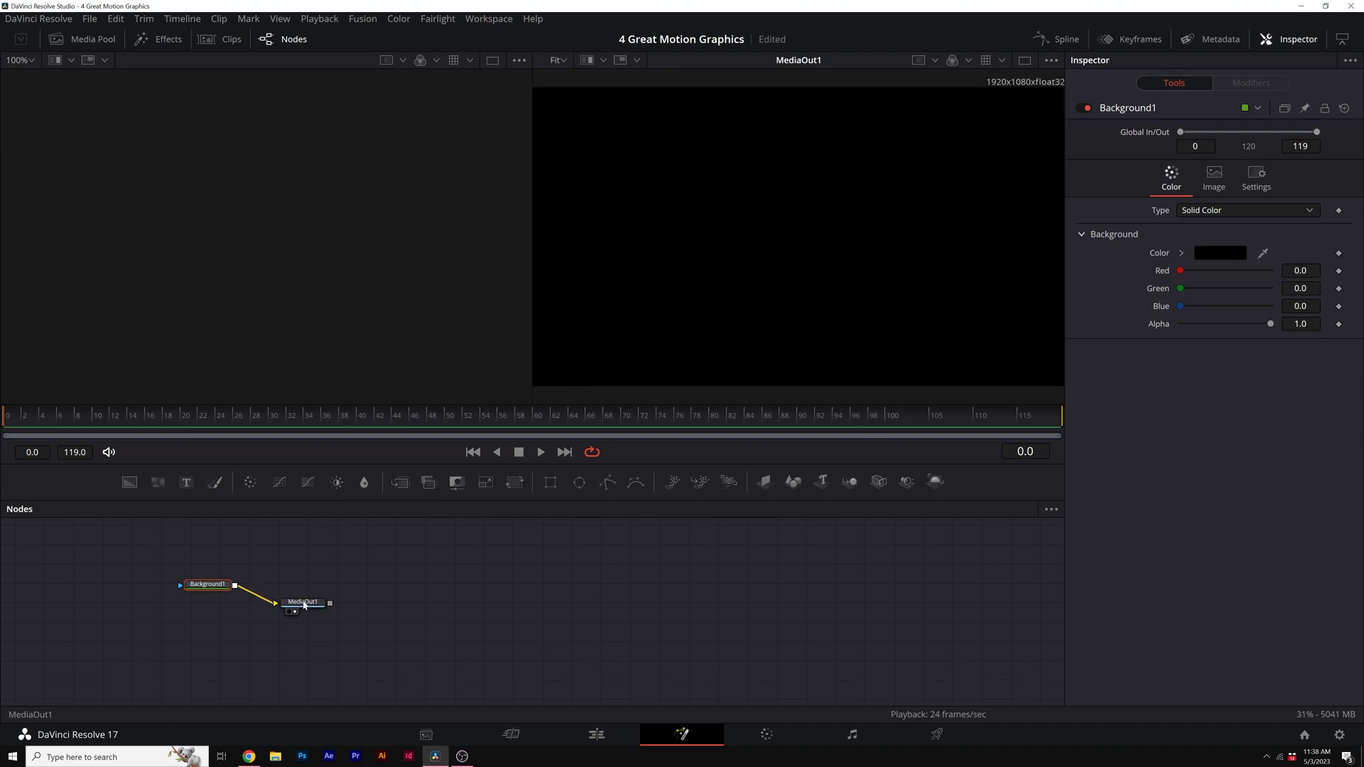
left_click_drag(299, 605, 351, 594)
left_click_drag(211, 589, 249, 592)
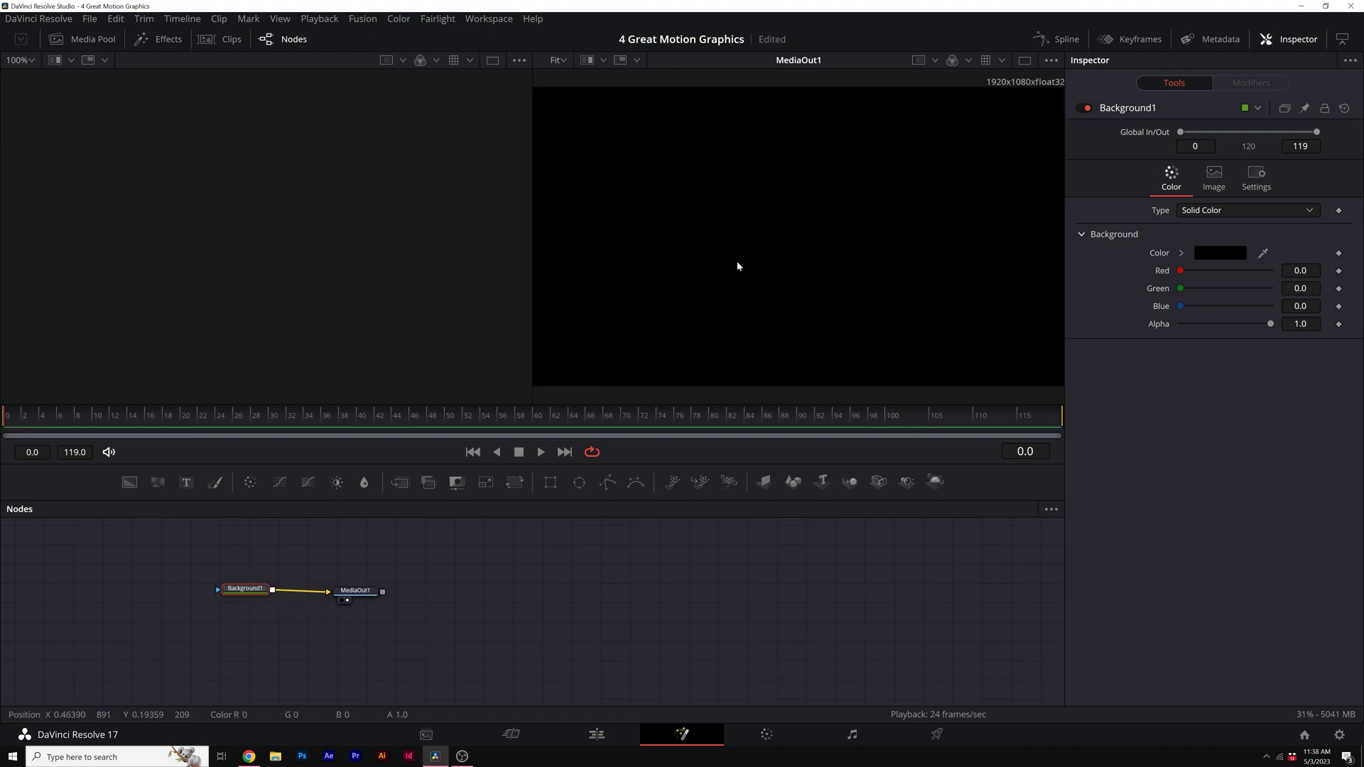
- Set the Background node's solid color to lime green, #bcf00f
left_click(1219, 253)
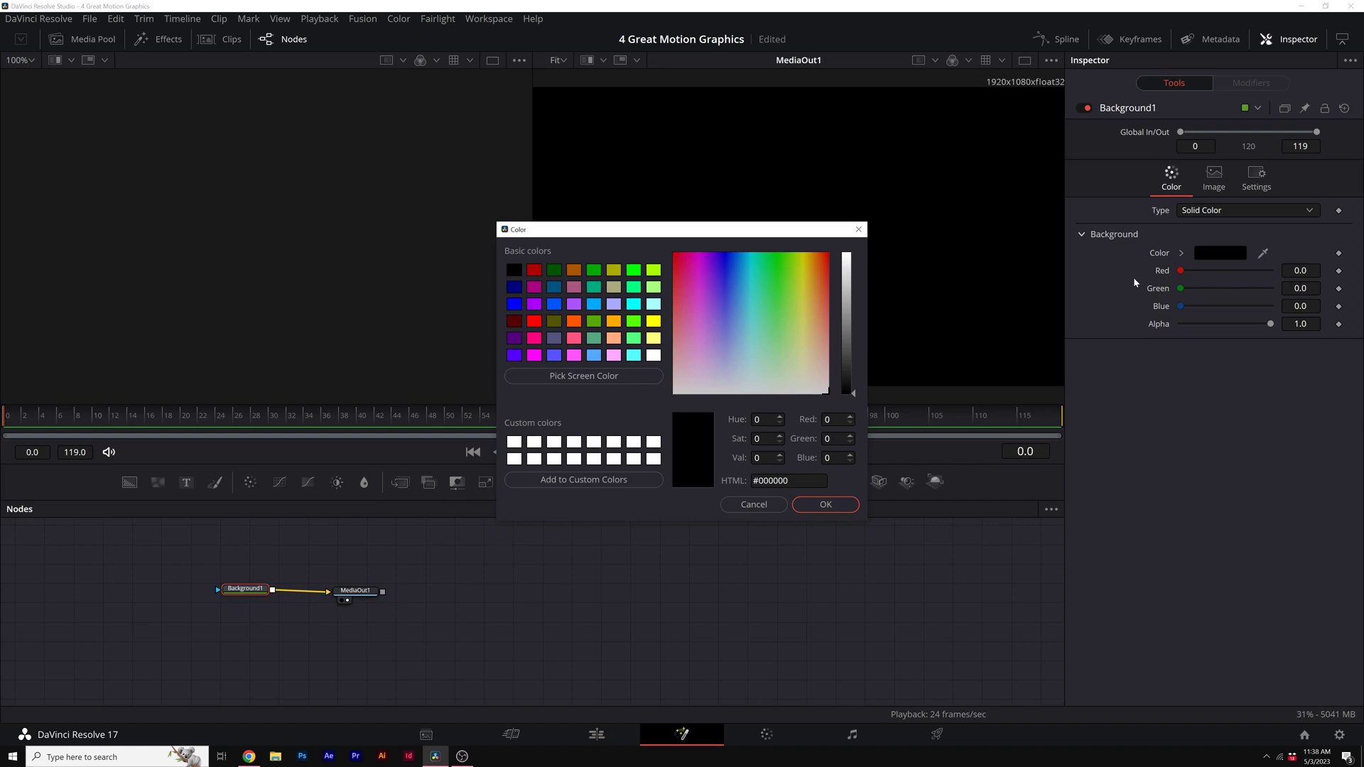
left_click(796, 261)
left_click(847, 257)
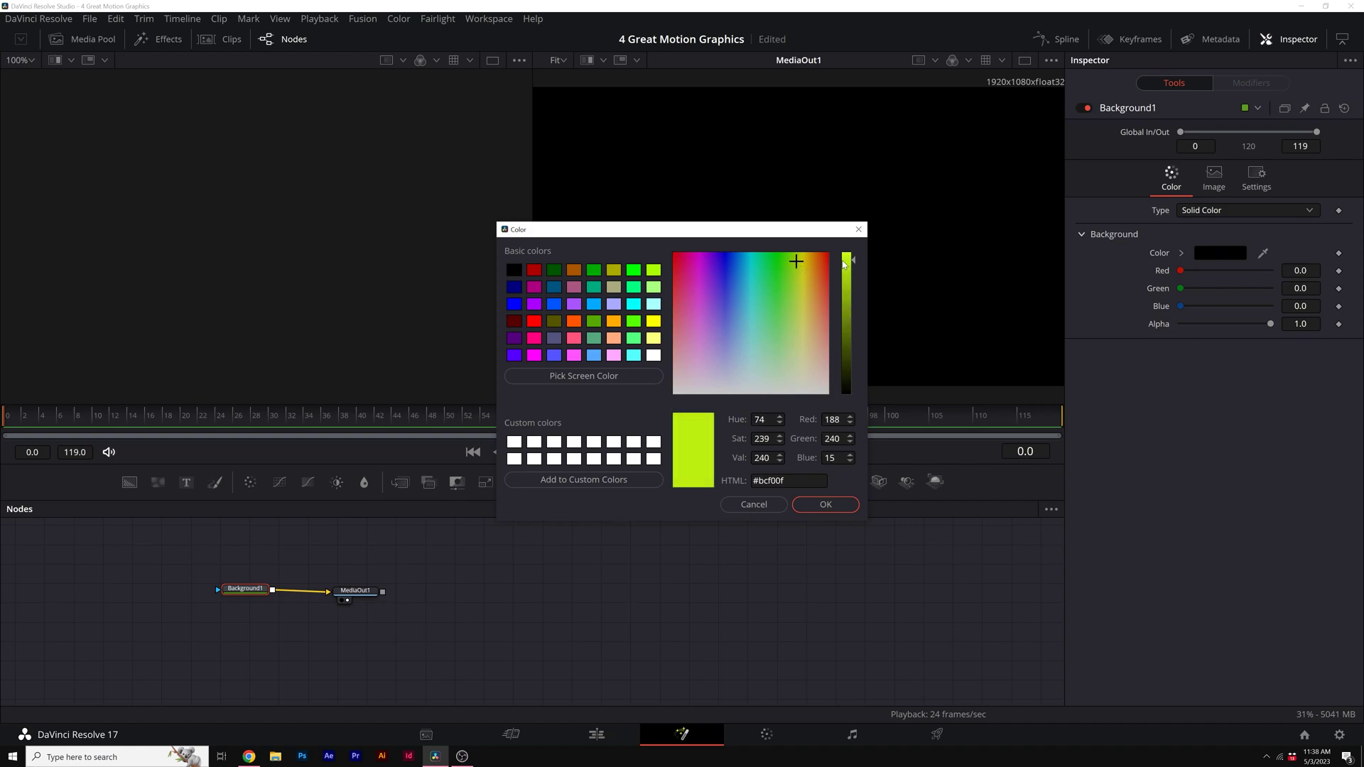
left_click(826, 504)
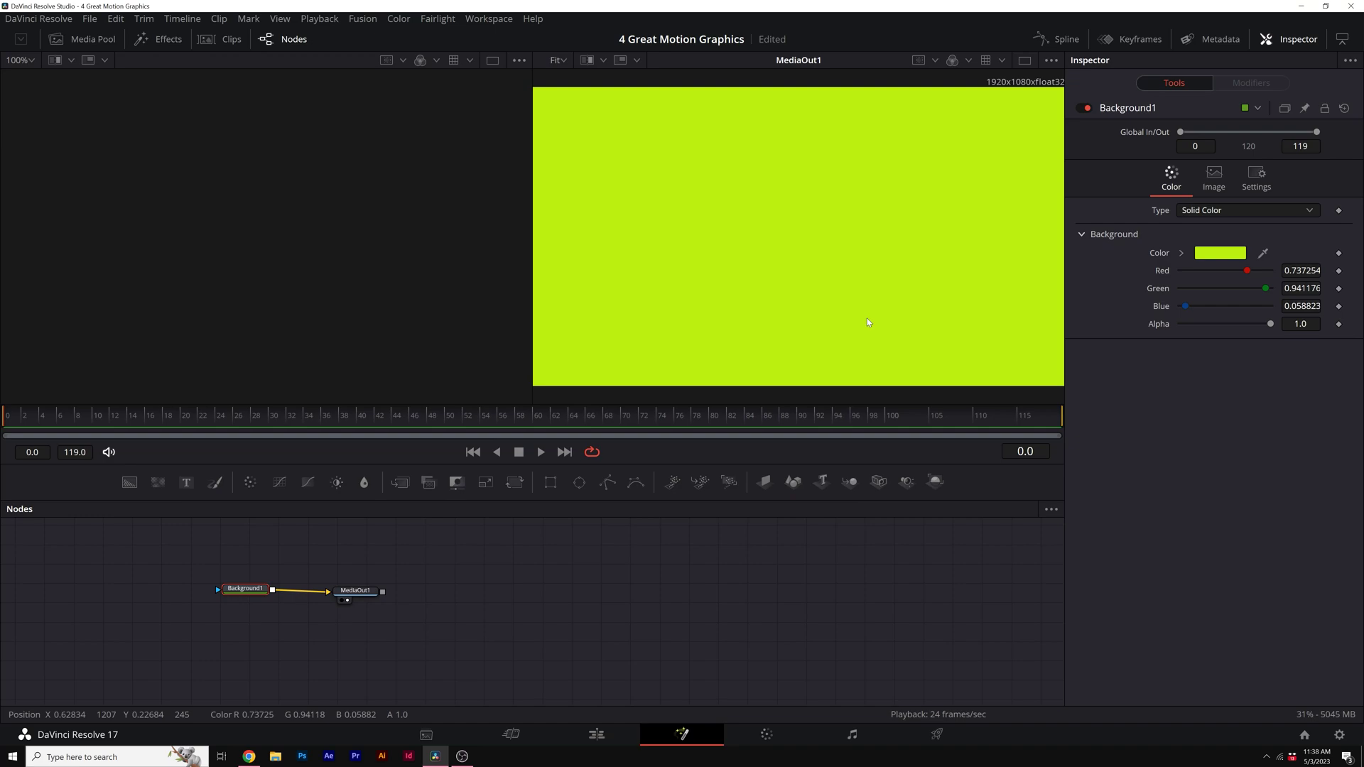
- Change the Background node's type to Gradient and its gradient type to Radial
left_click(1188, 213)
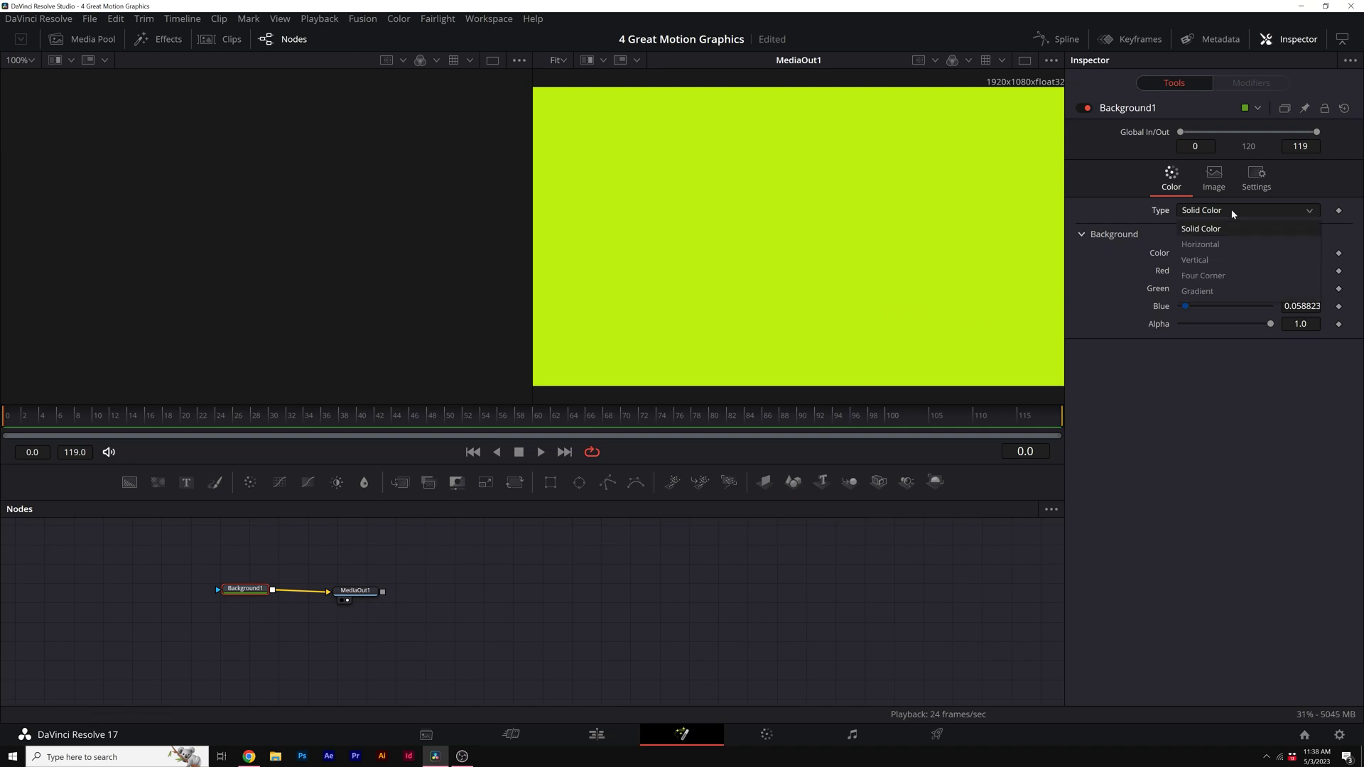
left_click(1205, 287)
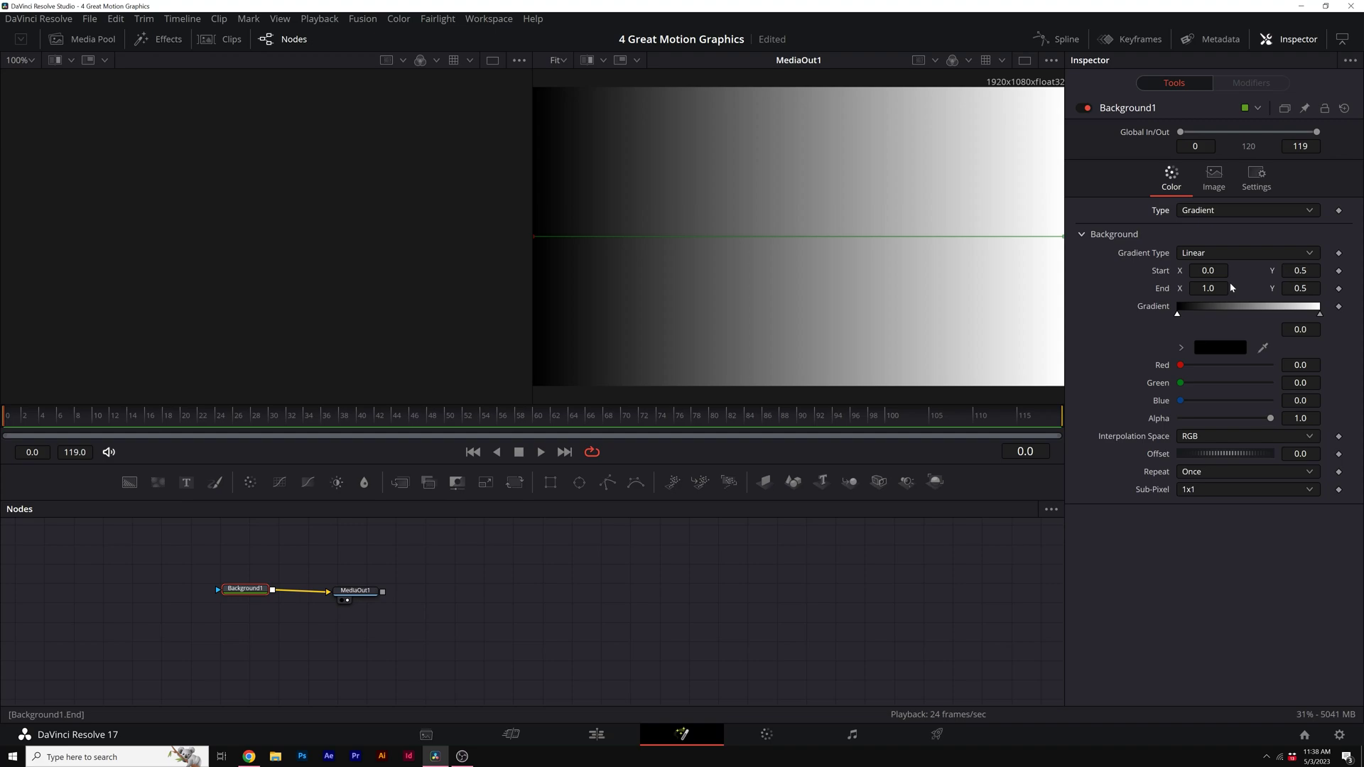
left_click(1222, 255)
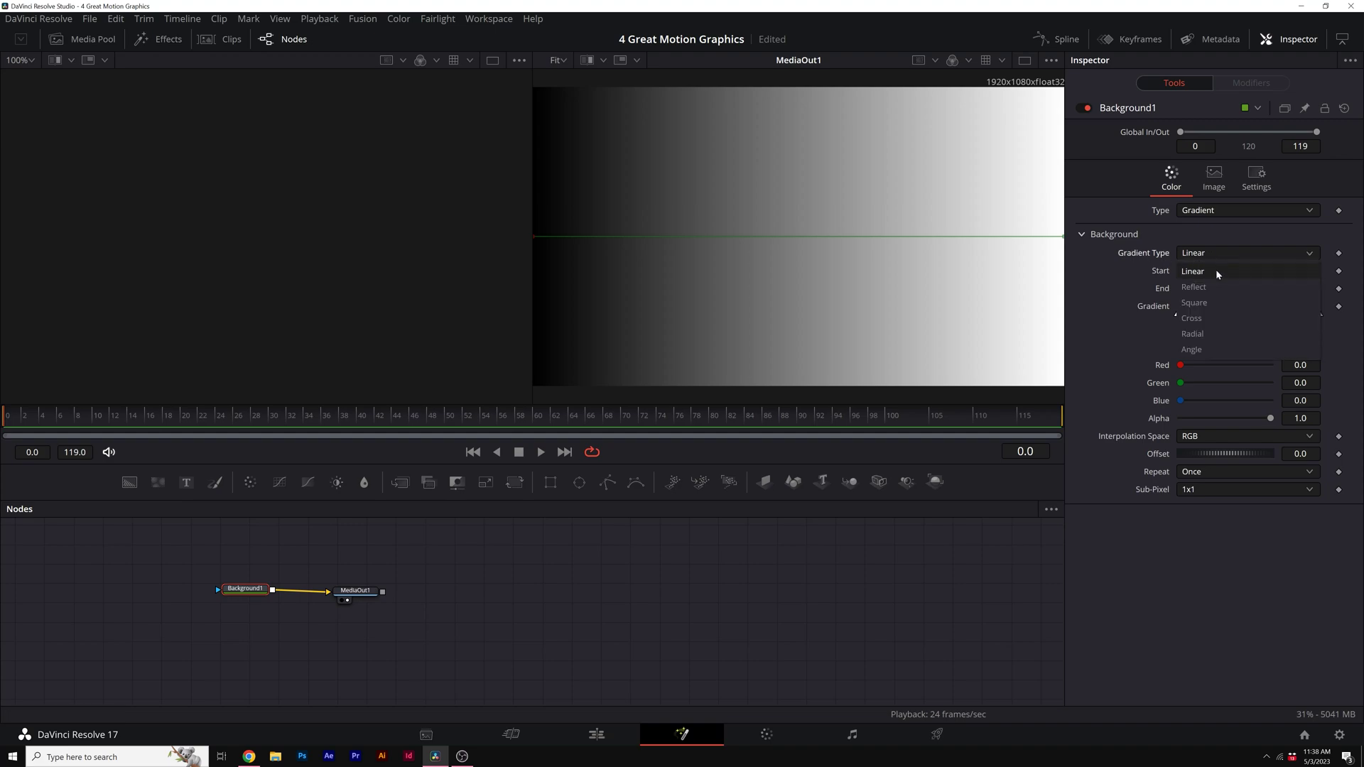
left_click(1200, 335)
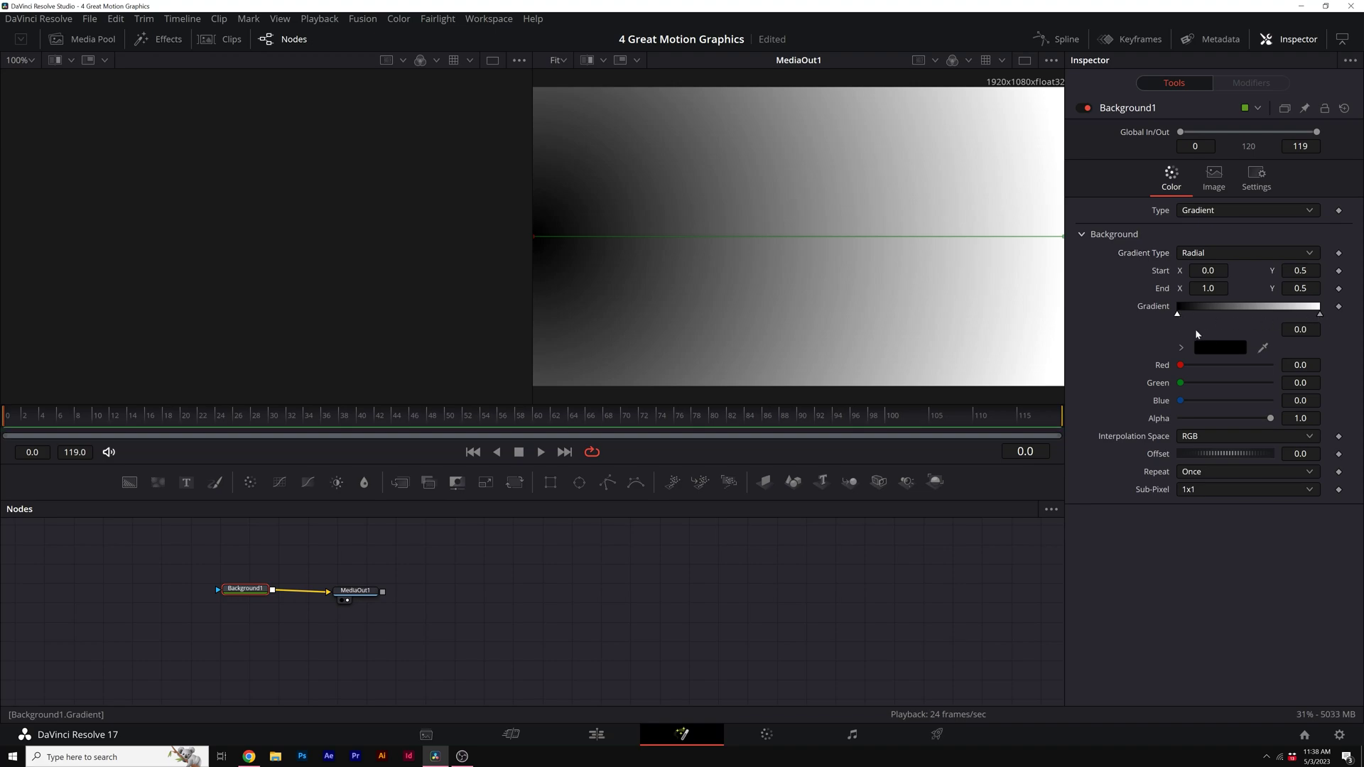
- Set the gradient's starting color to dark teal, #022627
left_click(1218, 350)
left_click(853, 376)
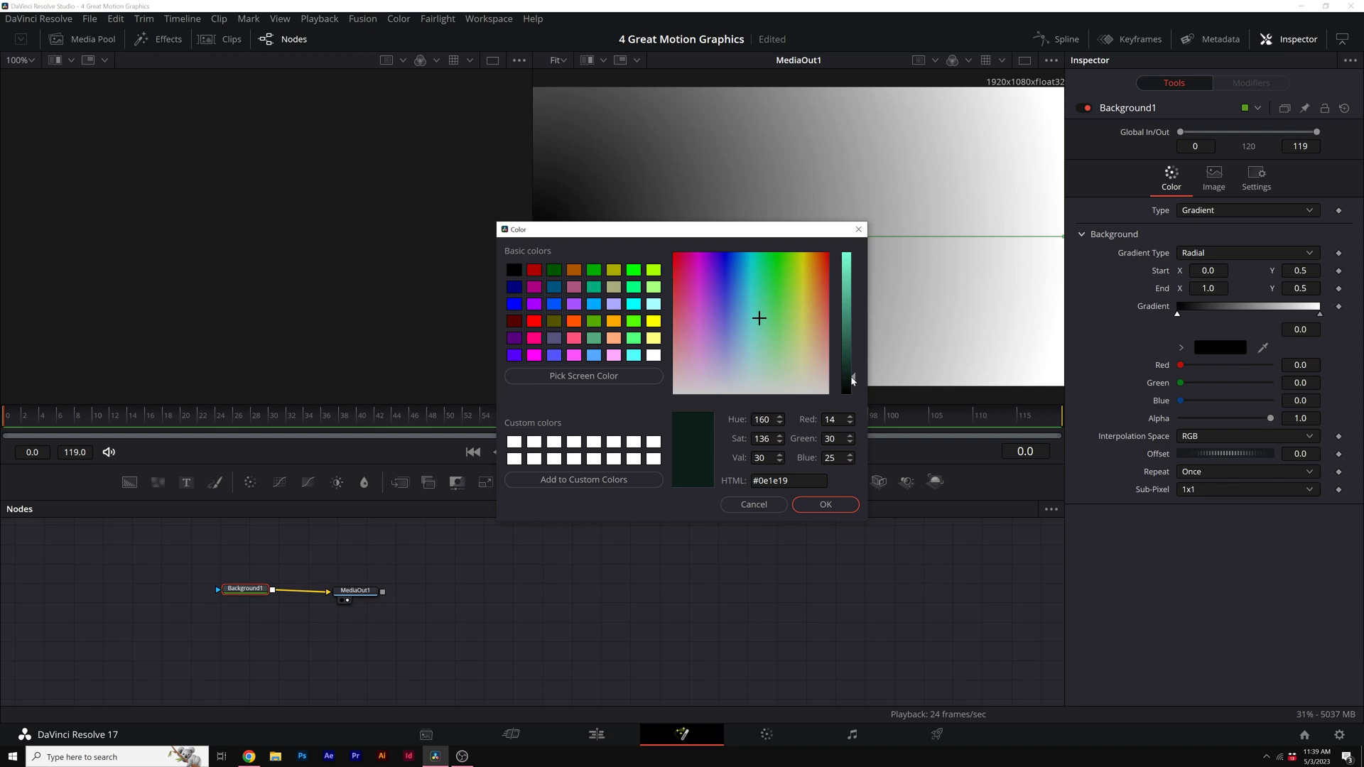
left_click(751, 265)
left_click_drag(798, 481, 706, 476)
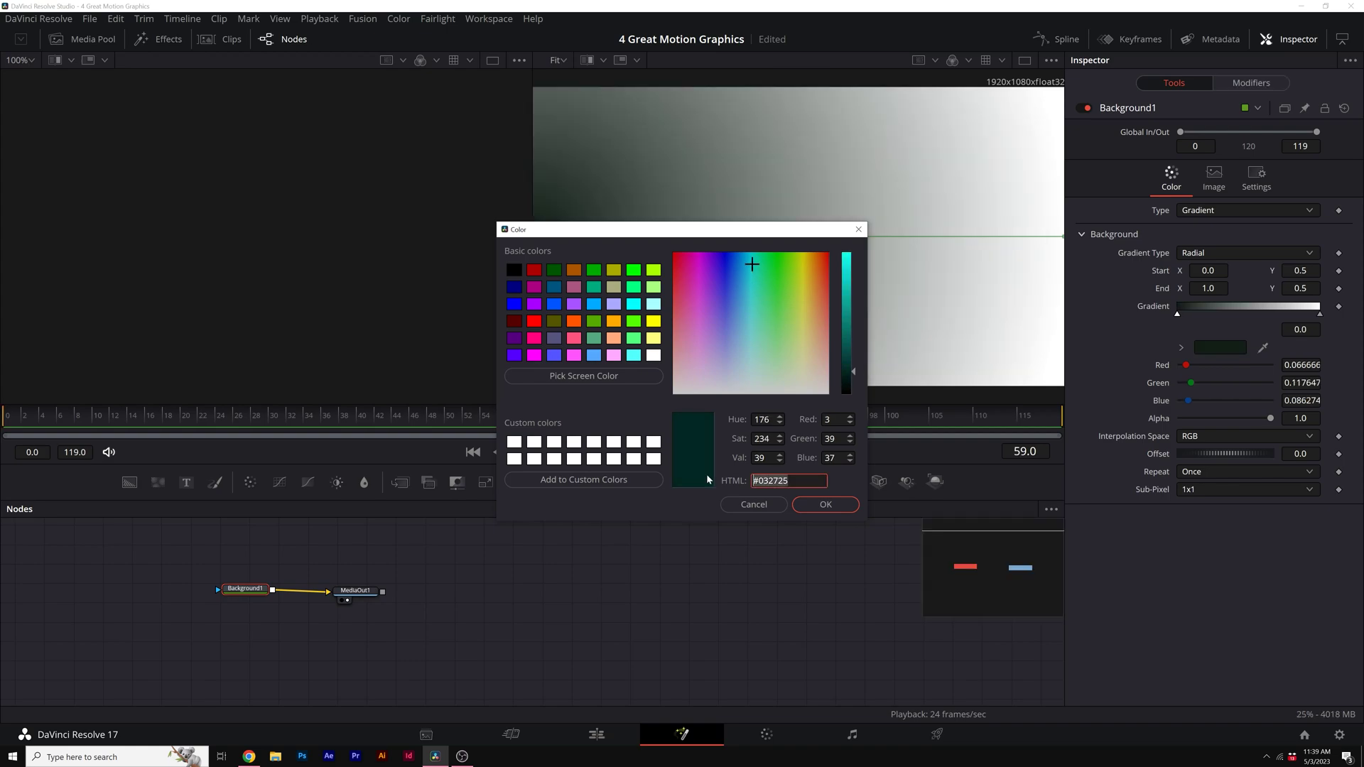
type("#022627")
left_click_drag(798, 481, 698, 476)
key("ctrl+c")
left_click(823, 503)
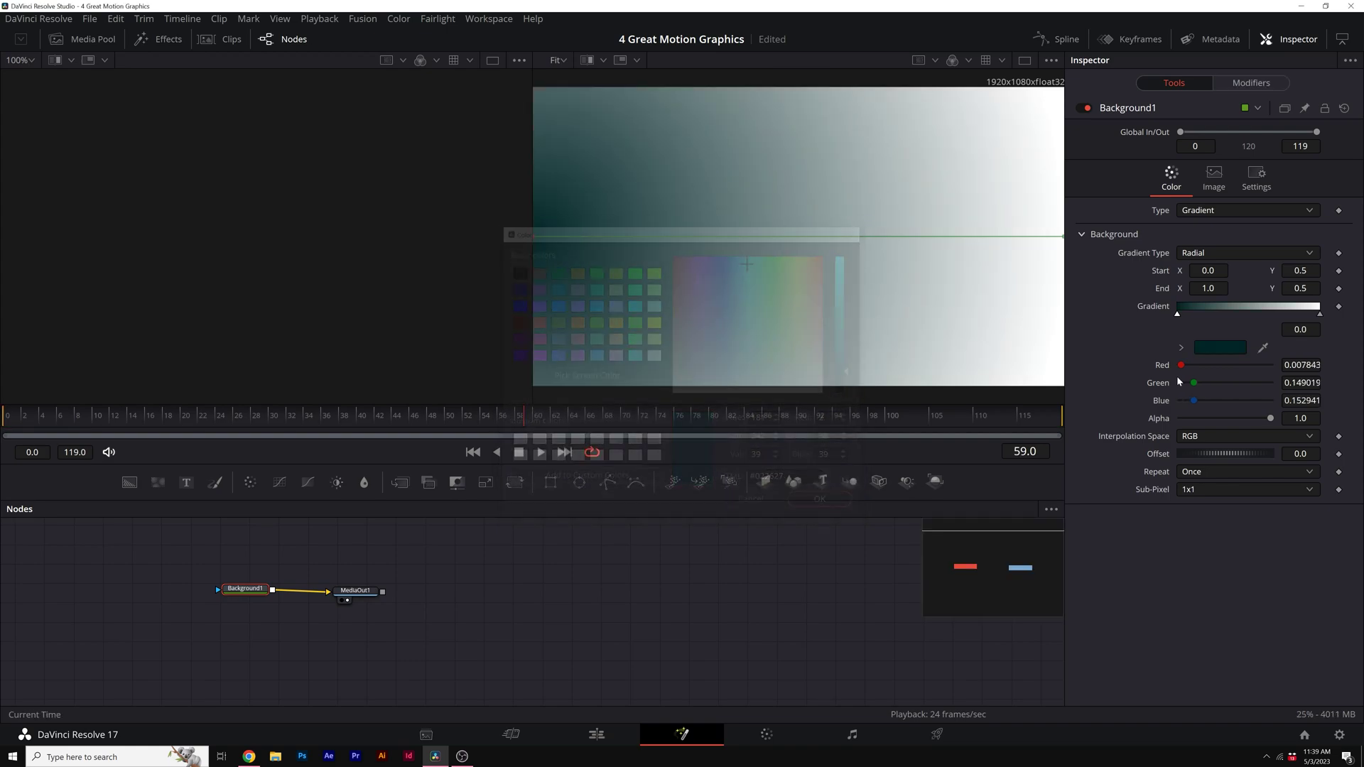
- Set the gradient's end color to a darker shade of teal #022627, about red 0.004, green 0.071 and blue 0.071
left_click(1320, 314)
left_click(1220, 347)
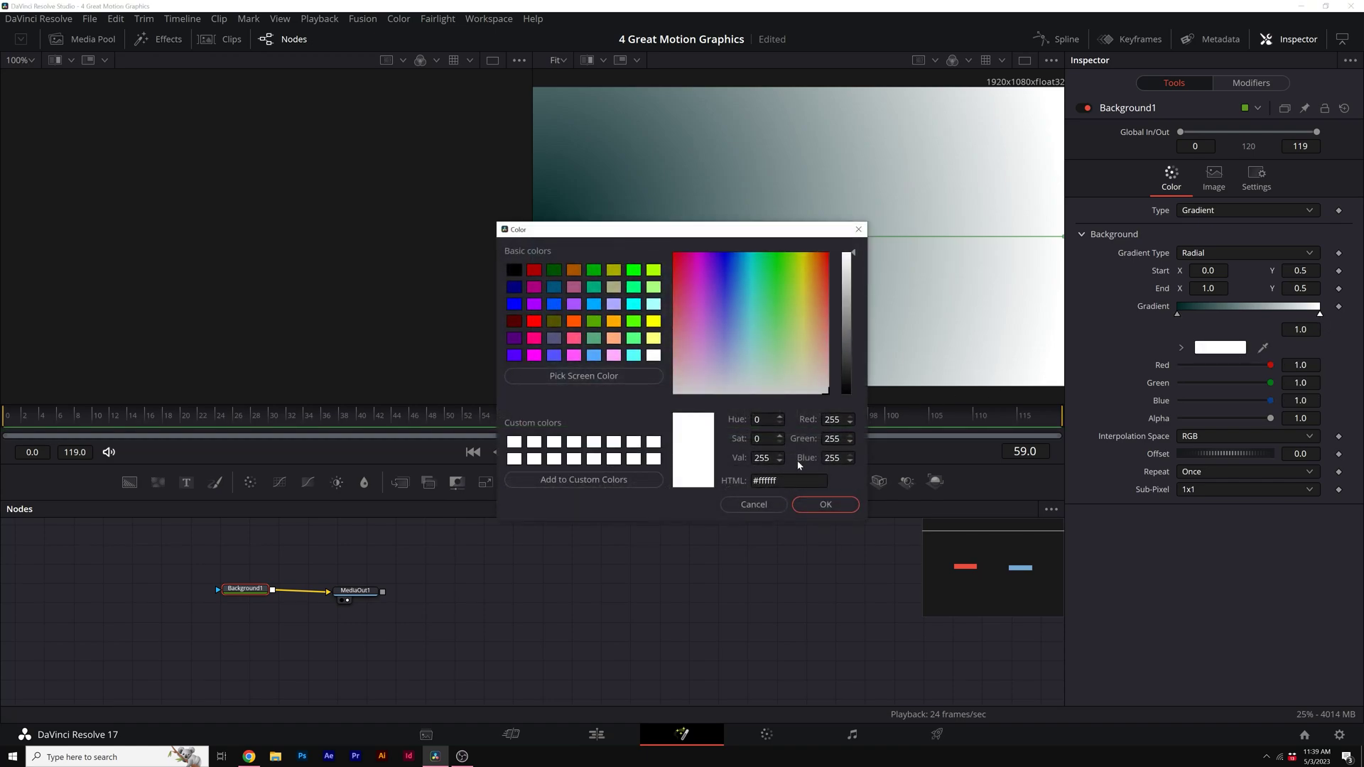
left_click(782, 480)
key("ctrl+a")
key("ctrl+v")
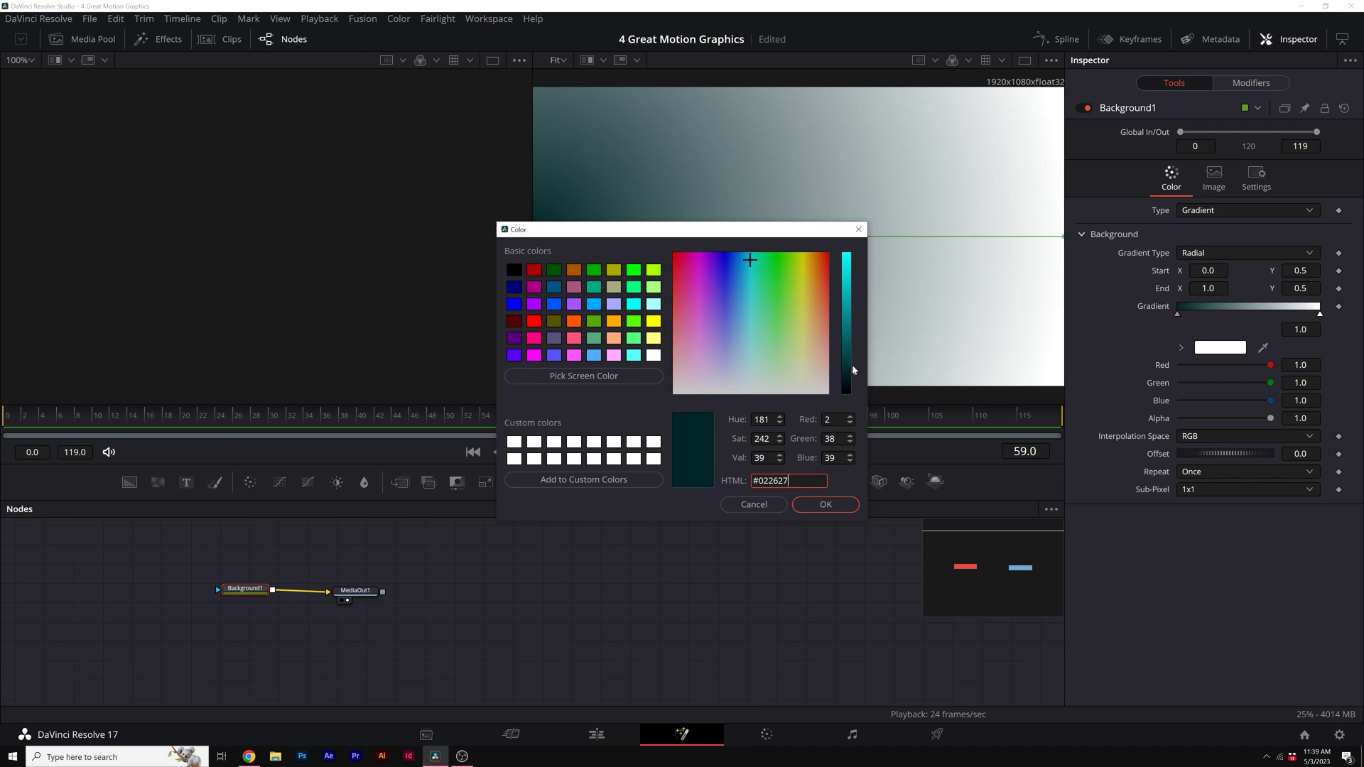
left_click(838, 503)
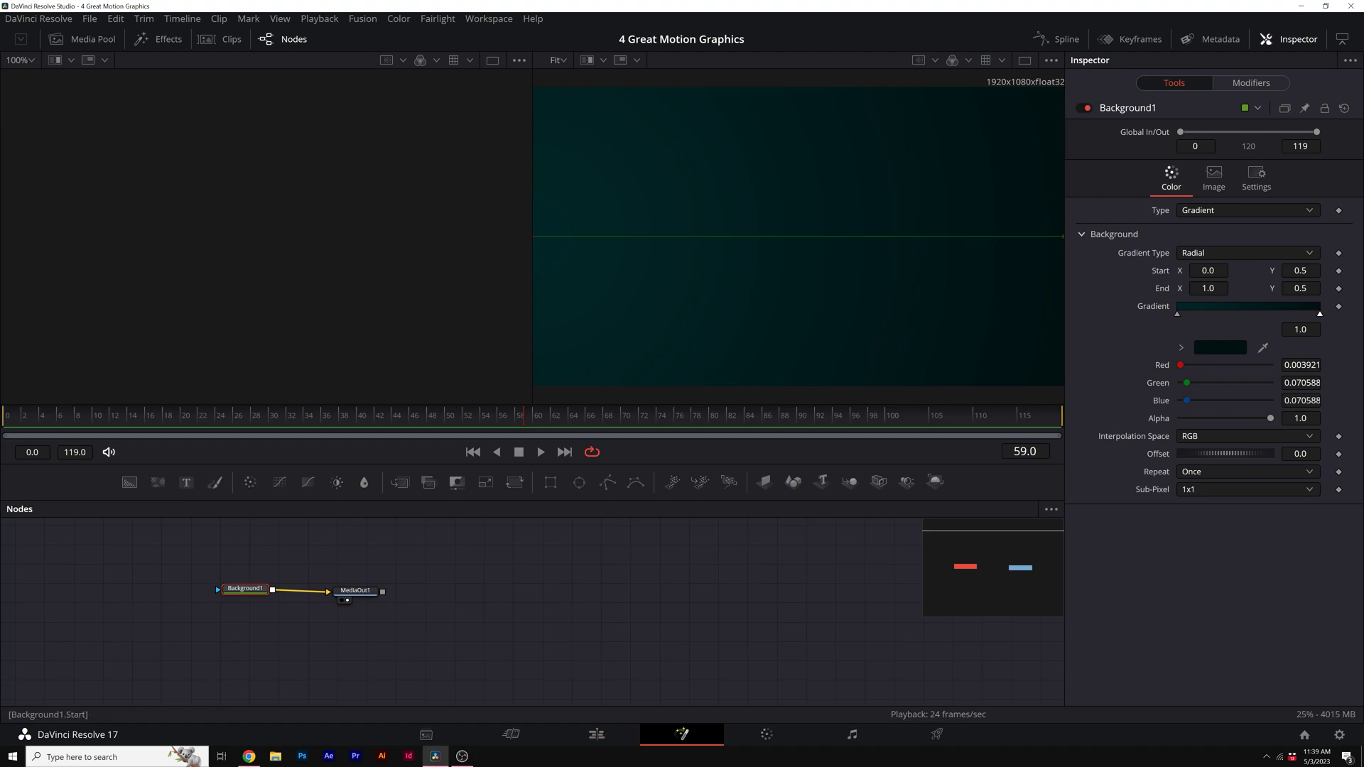
- Center the radial gradient's start at X 0.5 and extend its end to about X 1.293
left_click_drag(534, 236, 817, 235)
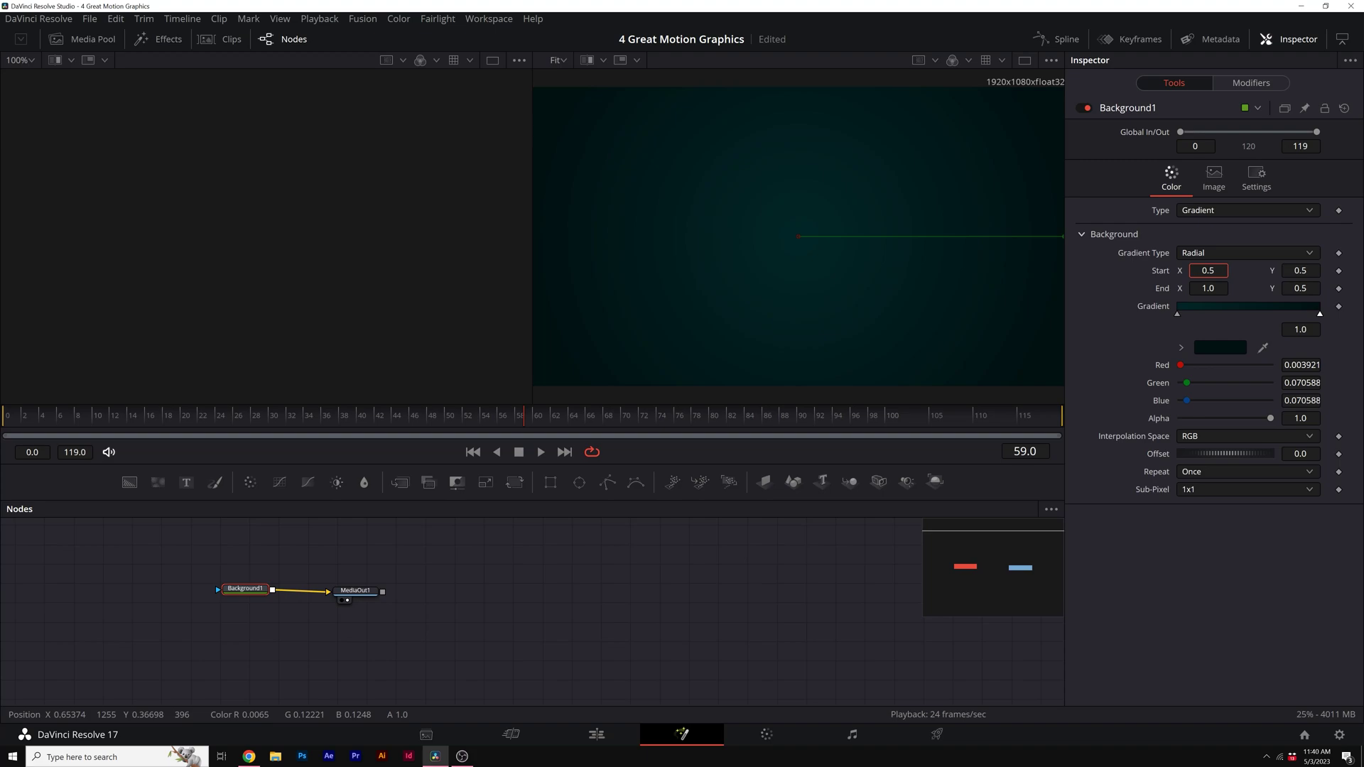
left_click_drag(1209, 289, 1320, 288)
left_click(40, 431)
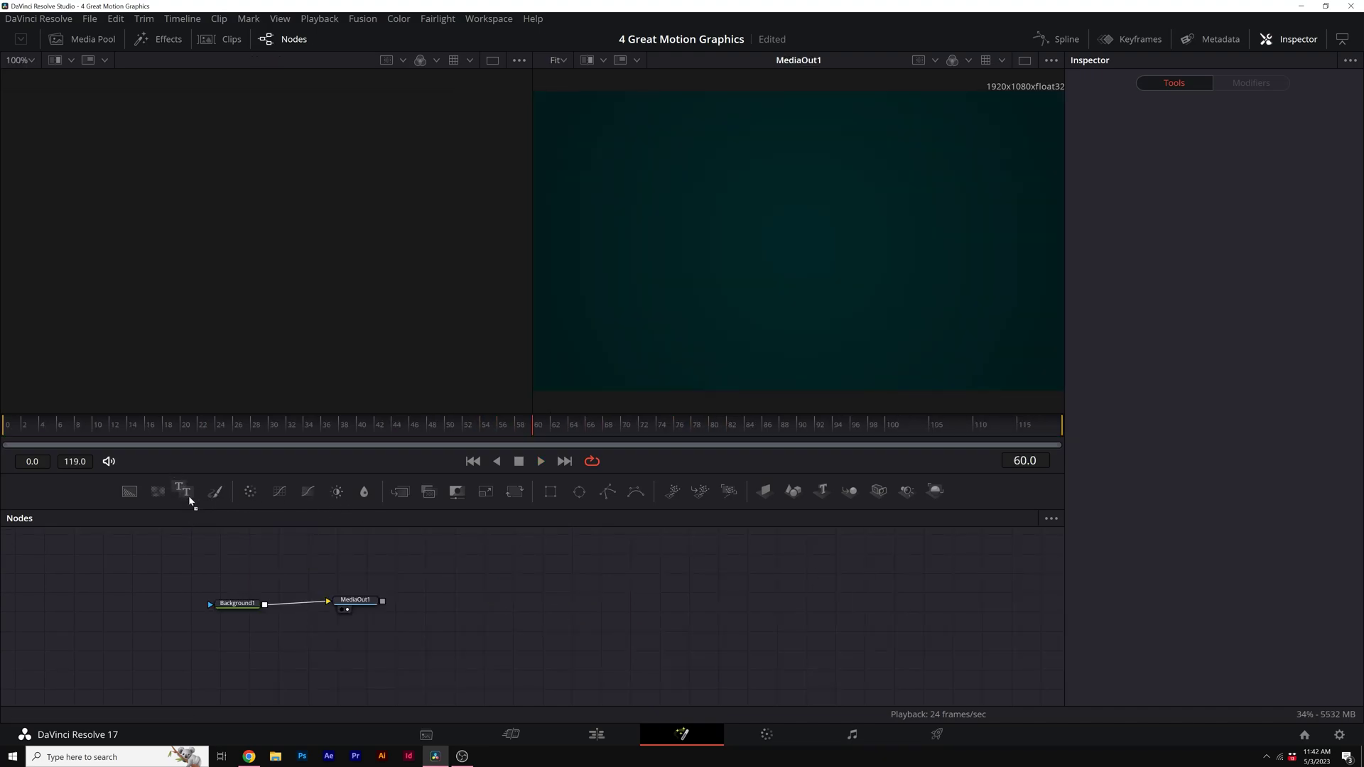
- Add a Text node merged over the background ahead of MediaOut1, and tidy the node layout
left_click_drag(189, 500, 301, 562)
left_click_drag(237, 603, 203, 593)
left_click_drag(358, 602, 371, 599)
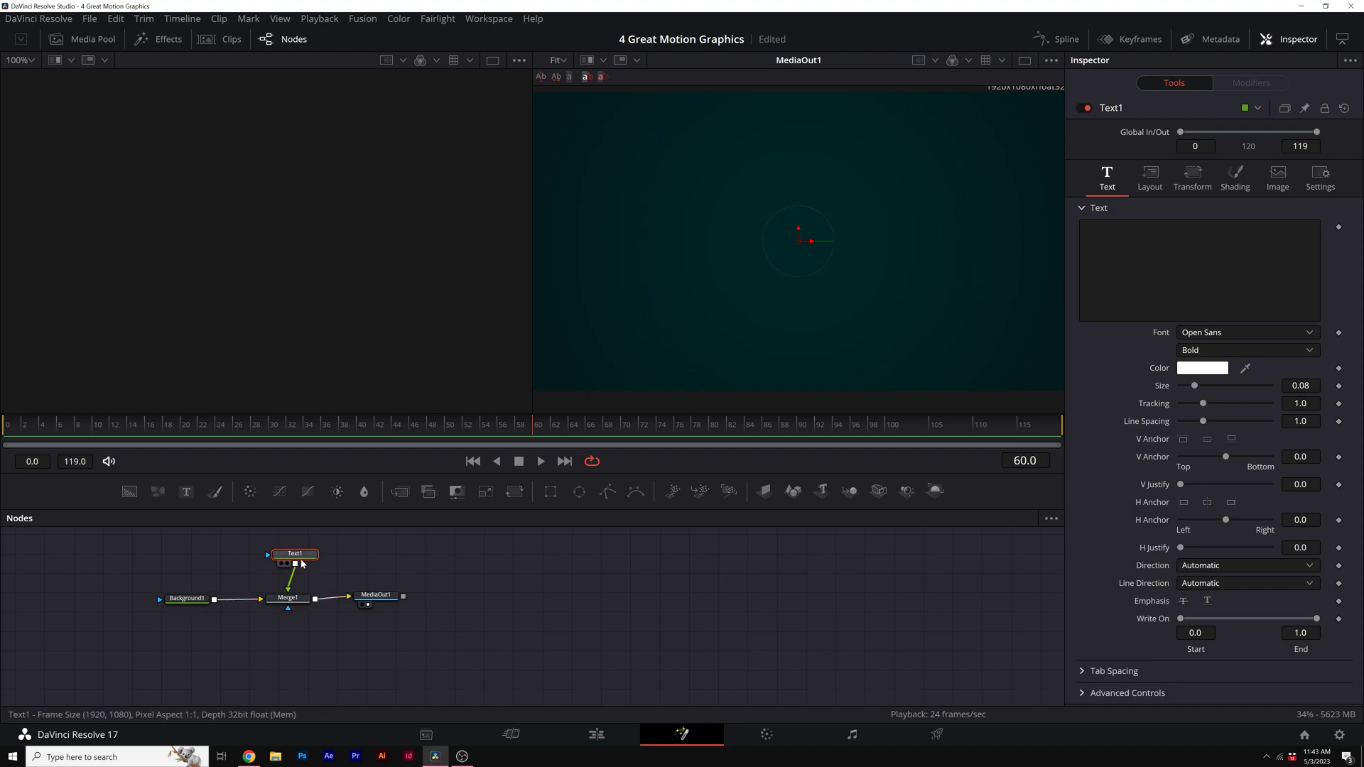
left_click_drag(296, 558, 299, 557)
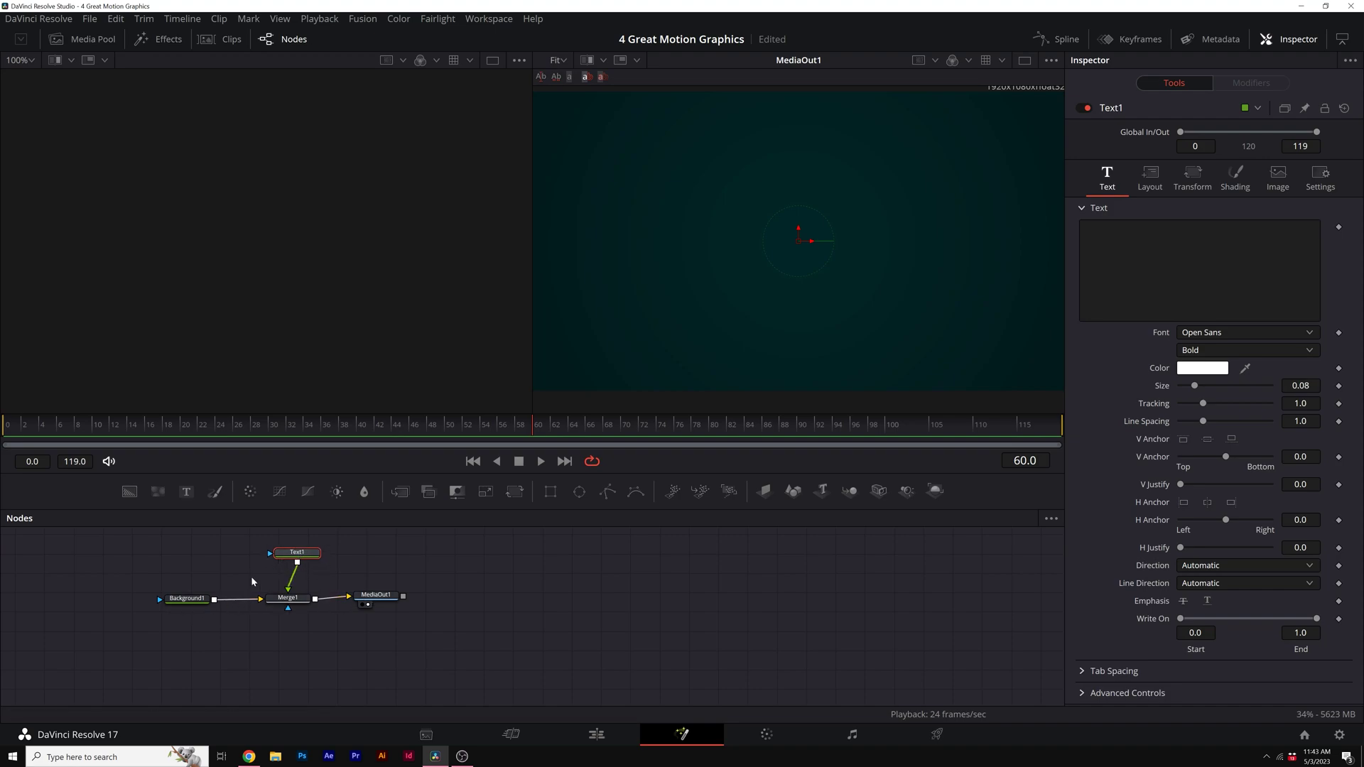
left_click_drag(190, 602, 185, 602)
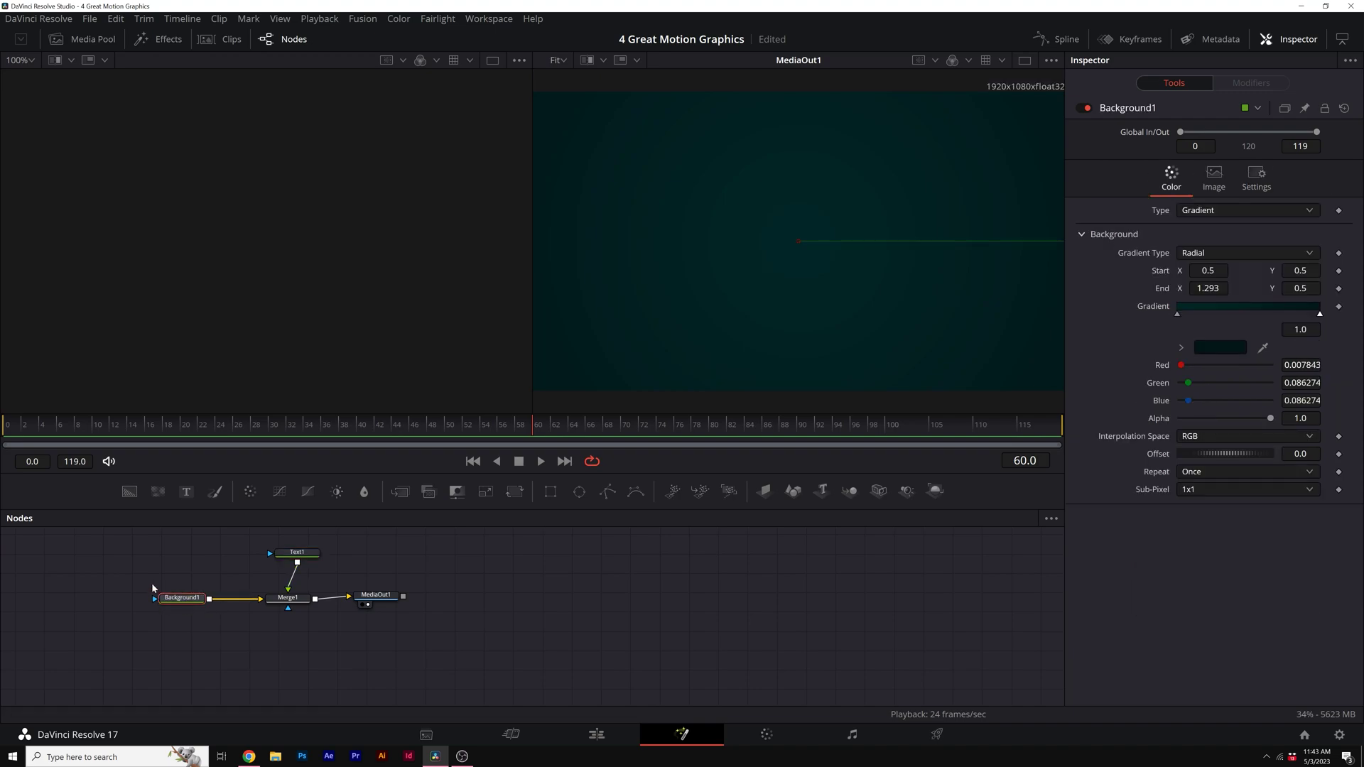
left_click(270, 556)
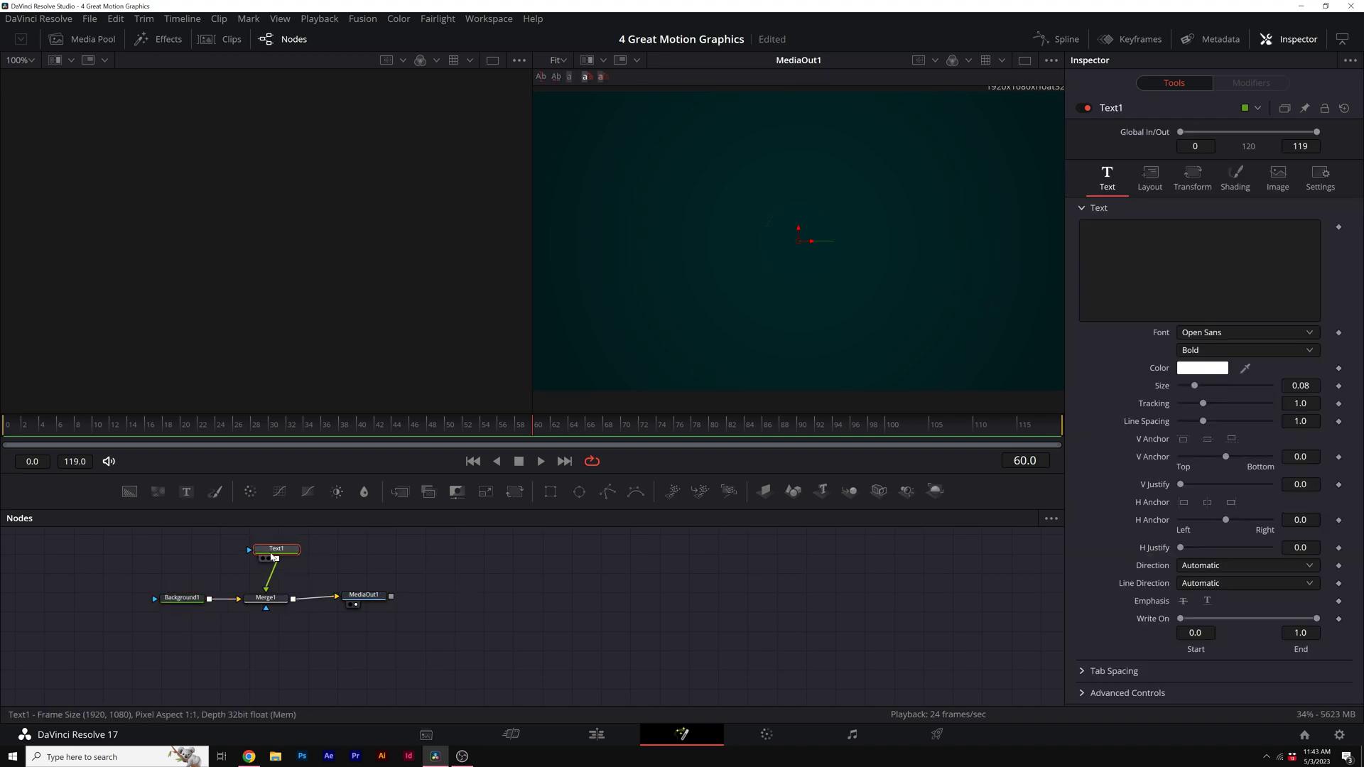
left_click(260, 603)
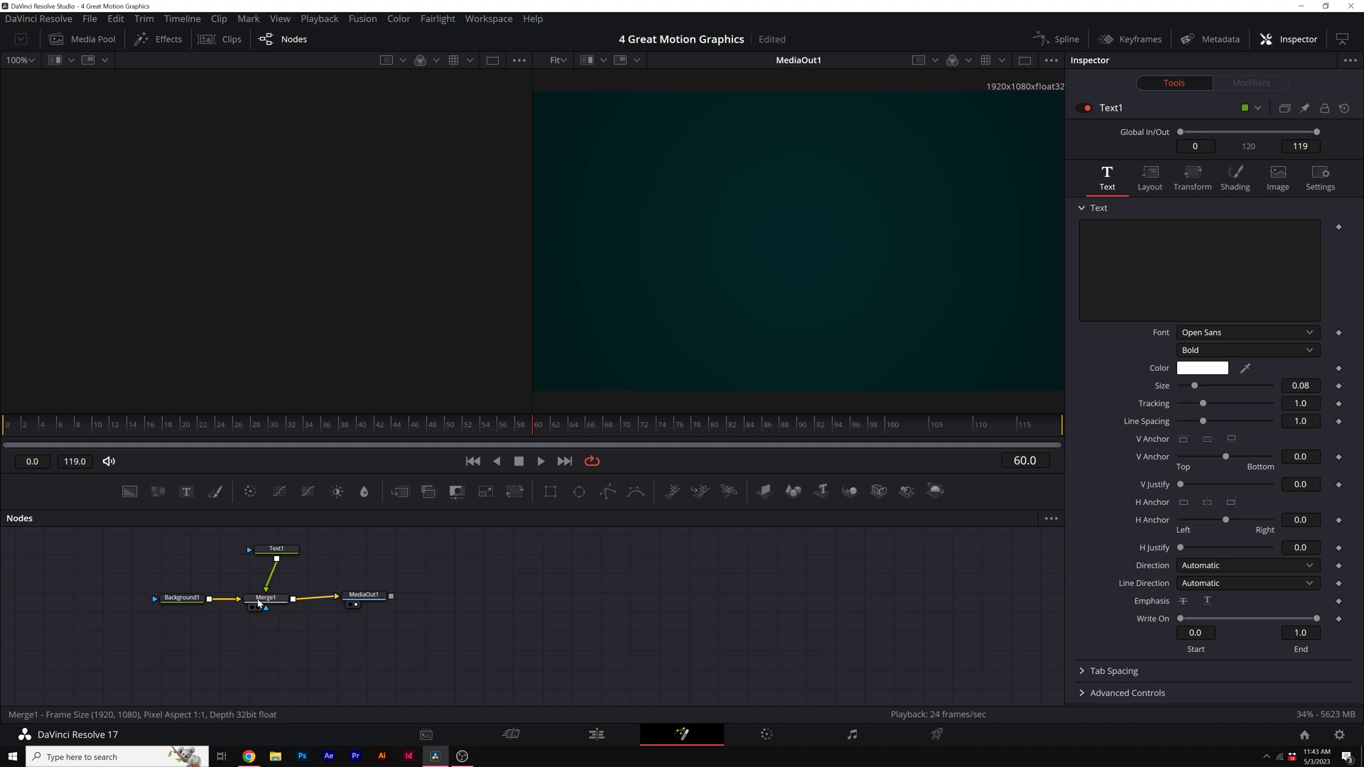
left_click(266, 601)
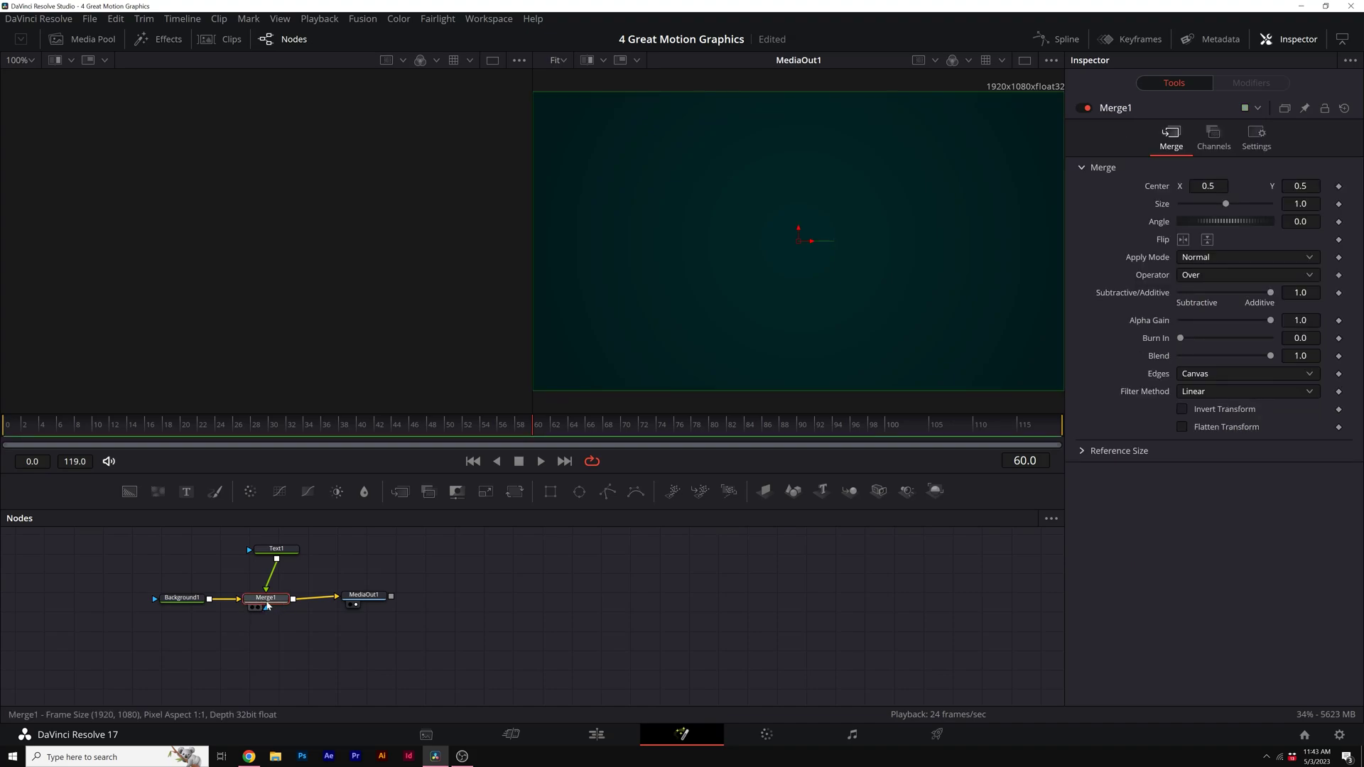
- Enter "Motion" and "Graphics" on two lines as the Text1 node's text
left_click(274, 552)
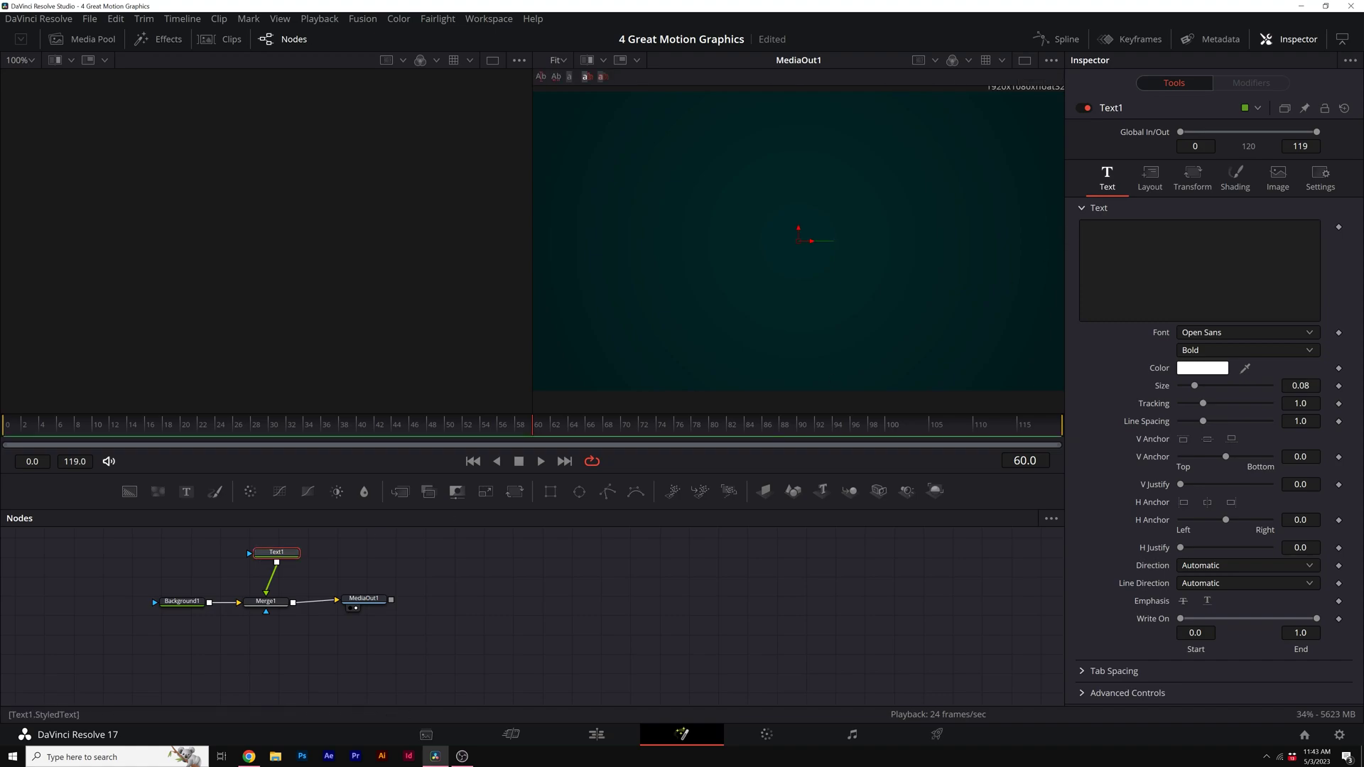
left_click(1078, 254)
type("Motion")
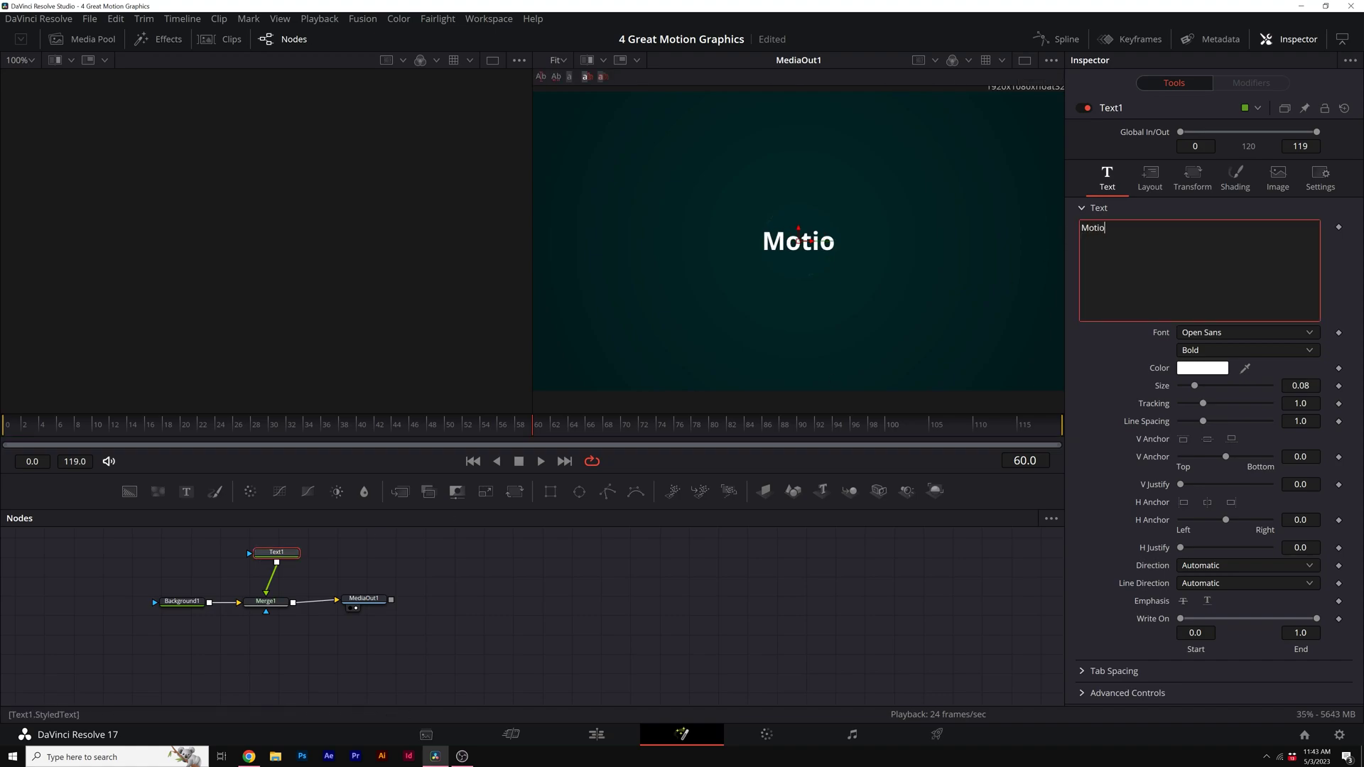
key("Return")
type("Graphics")
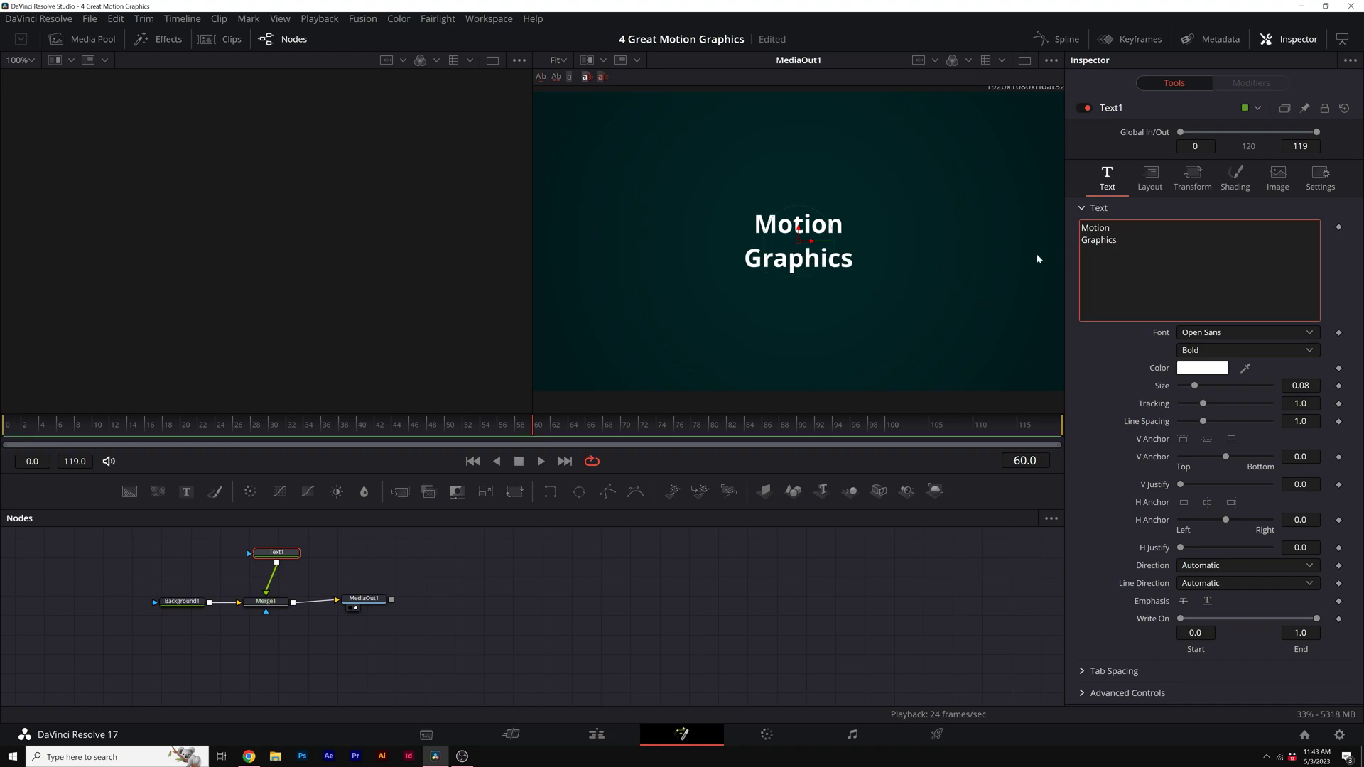
- Set the title's font to Bebas Neue Bold, the size to 0.1417 and the line spacing to 0.819
left_click(1237, 336)
scroll(1236, 391, "down", 5)
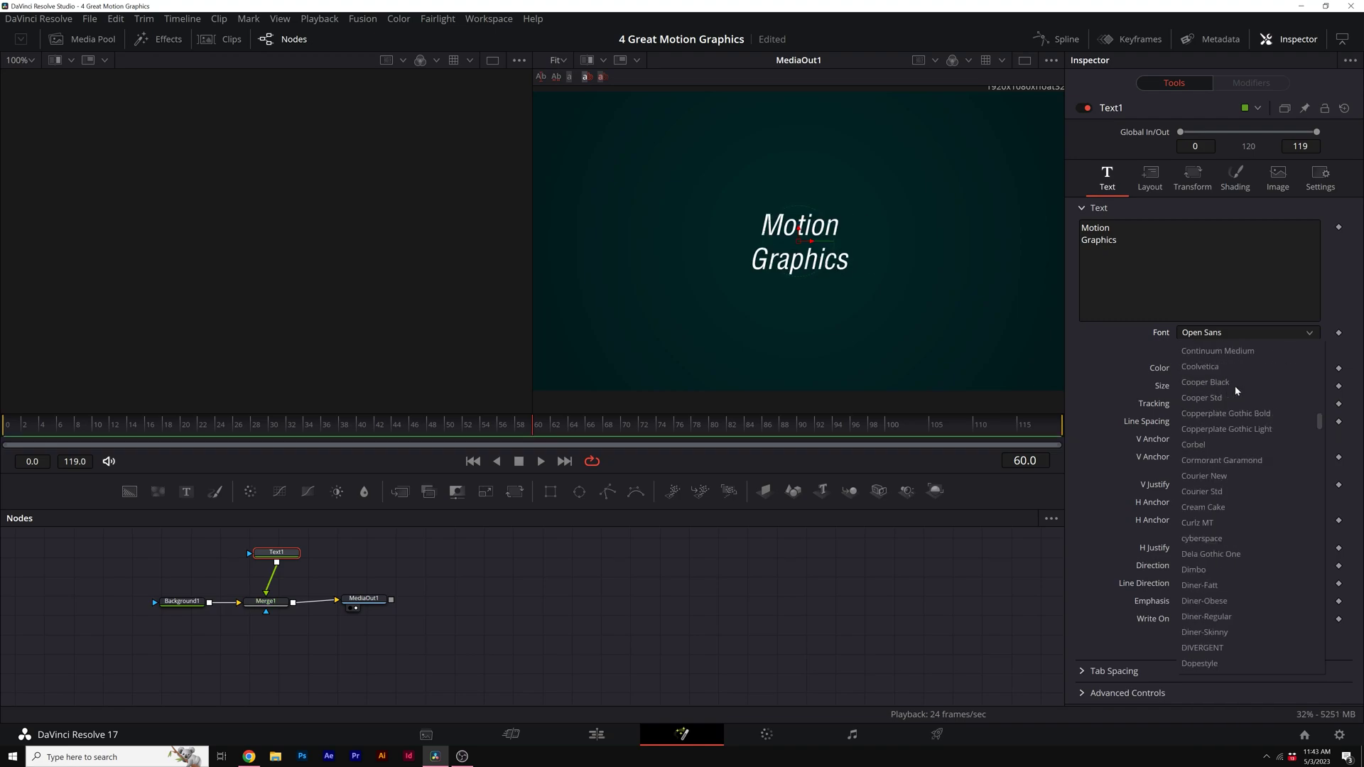
scroll(1236, 391, "up", 5)
left_click(1203, 350)
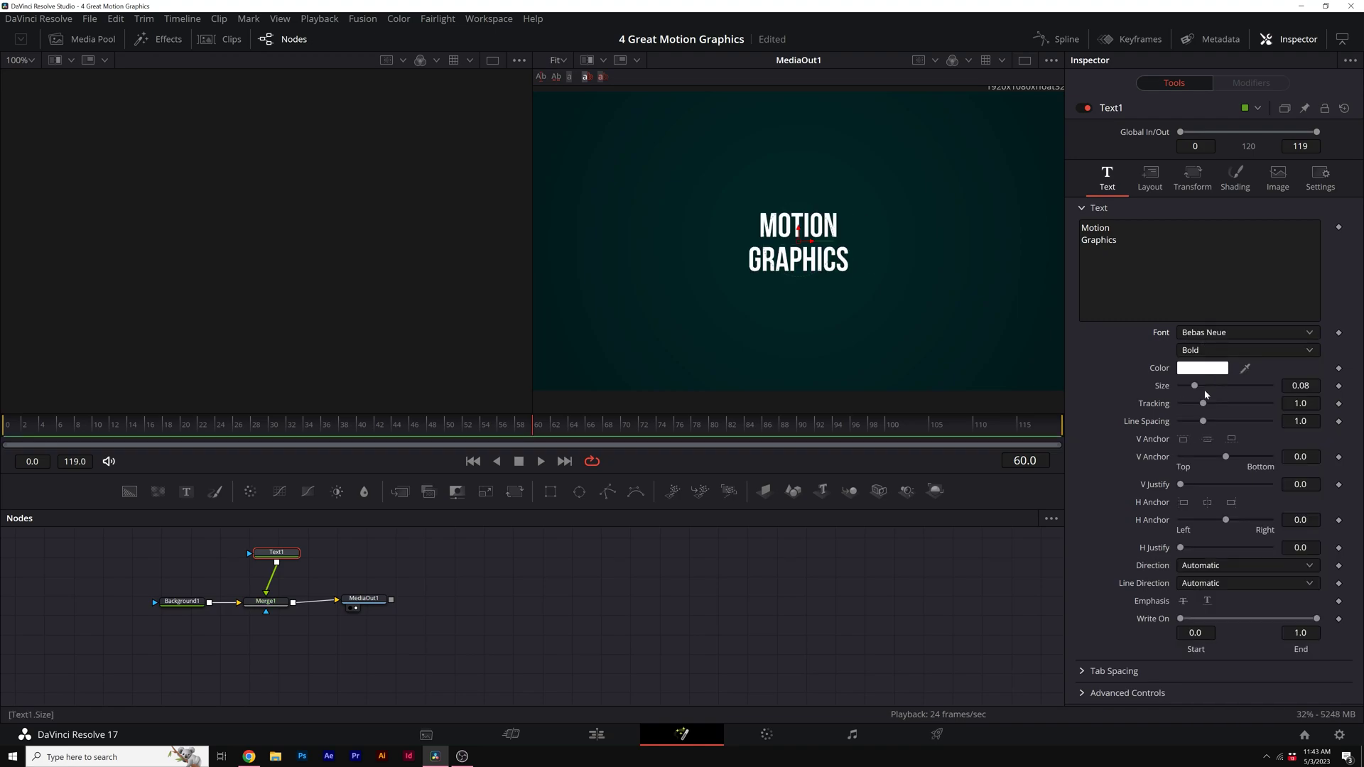
left_click_drag(1196, 386, 1200, 423)
key("ctrl+z")
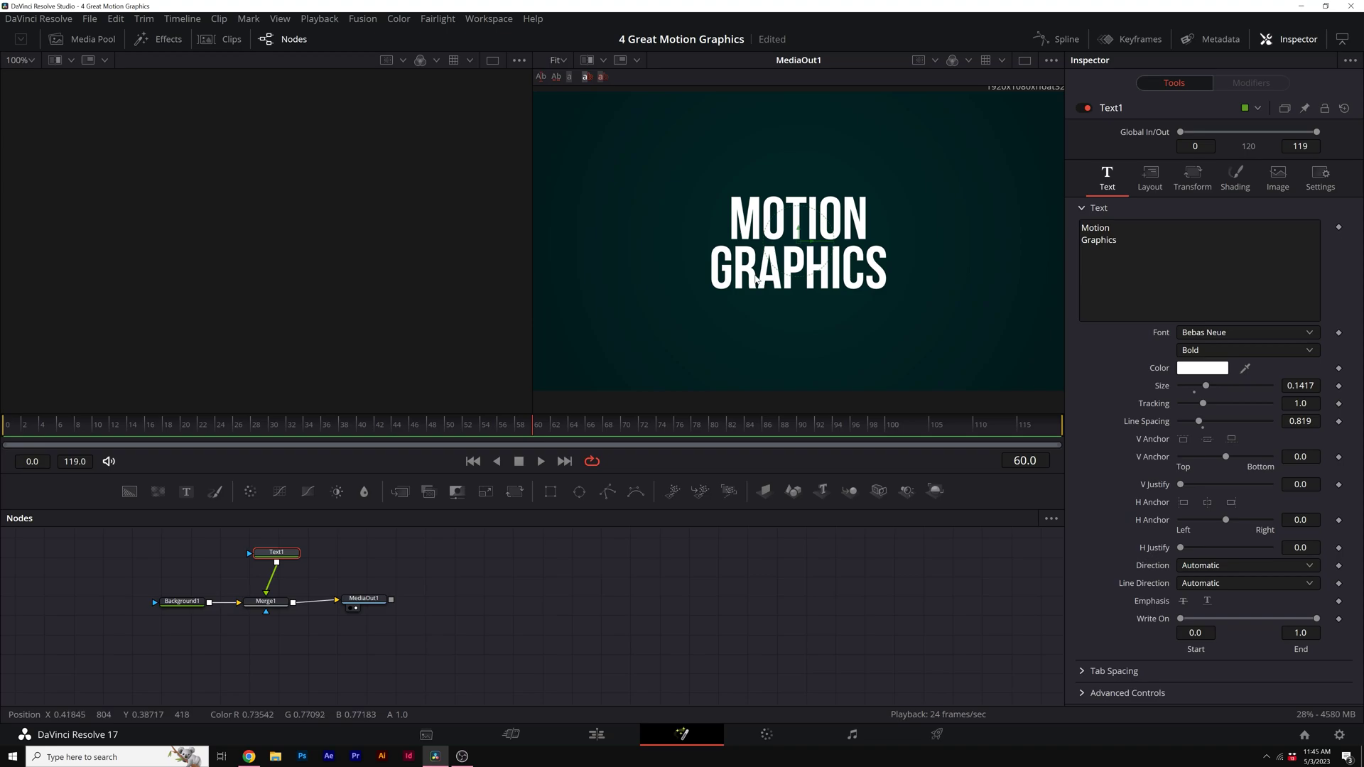
- Try a lime green color on the whole title
left_click(1202, 368)
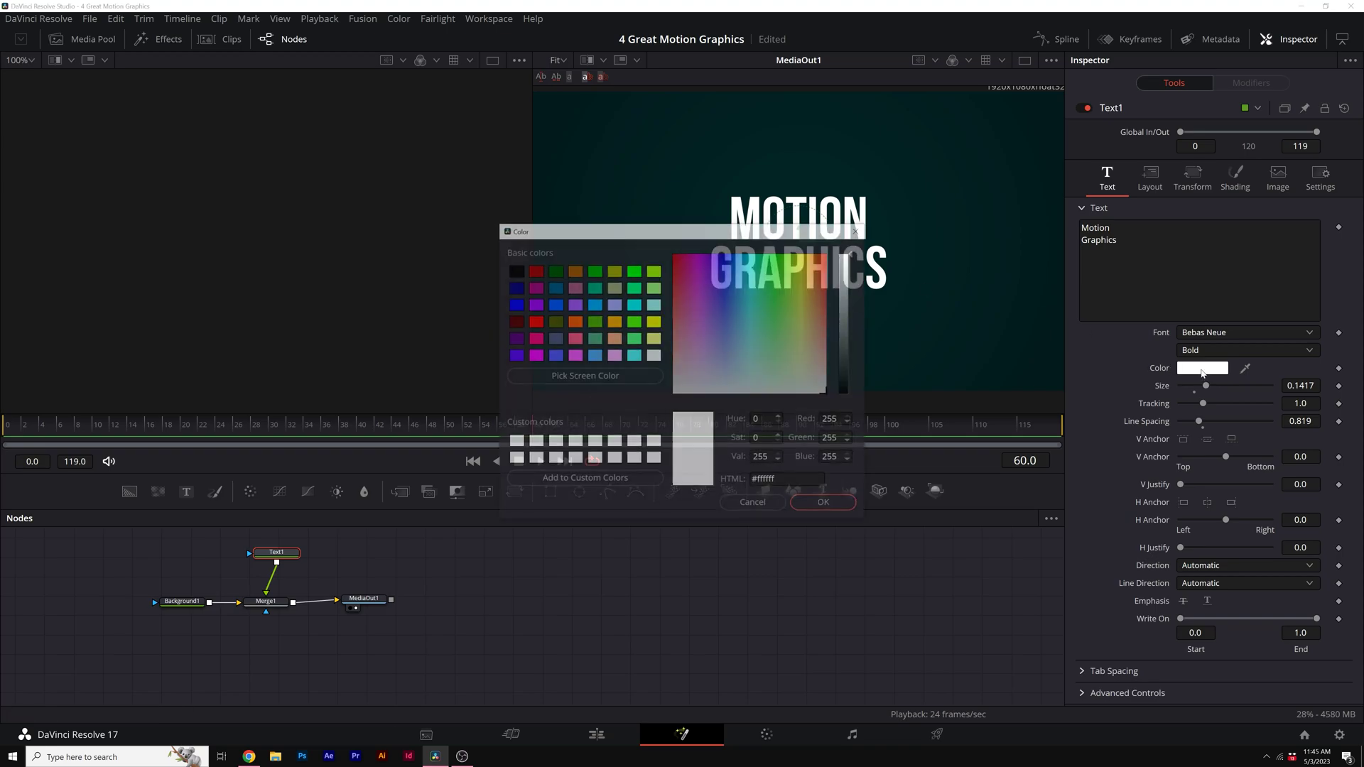
left_click(796, 254)
left_click(826, 504)
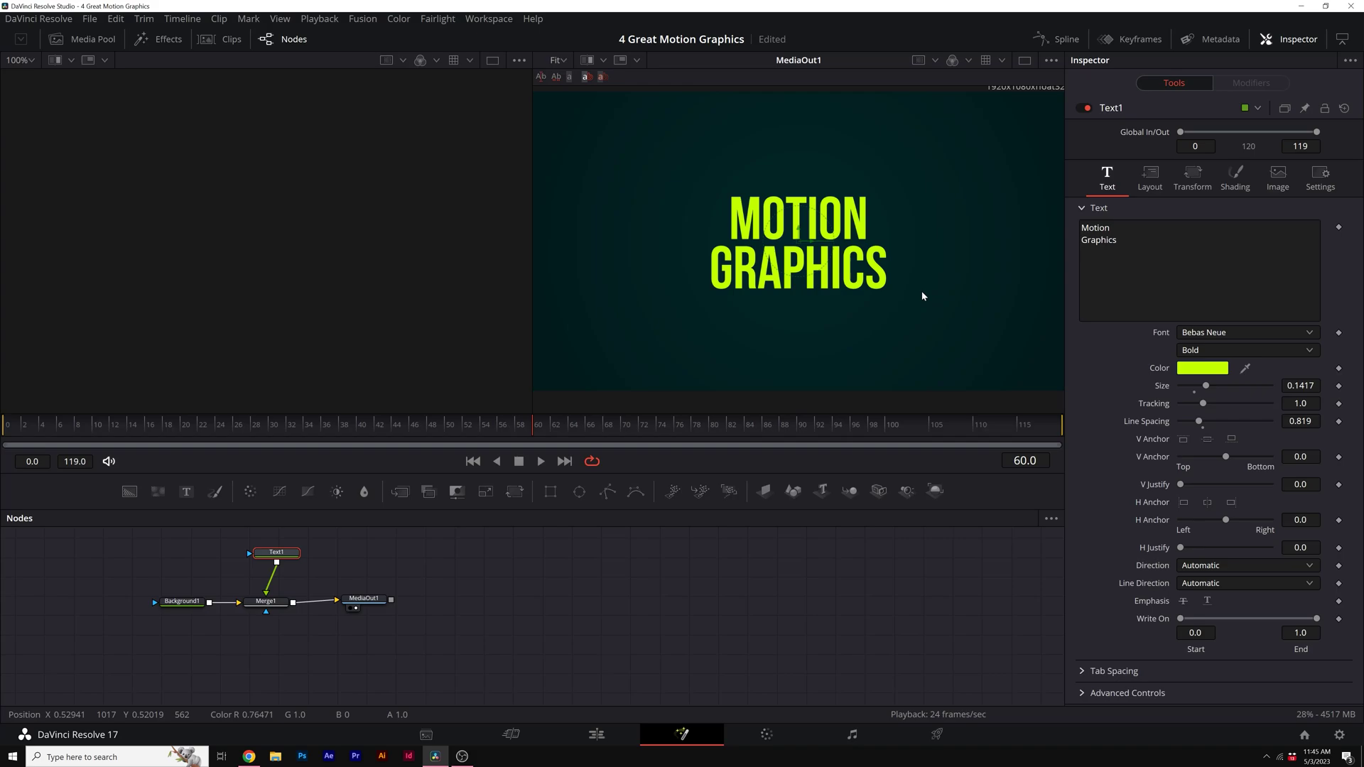
key("ctrl+z")
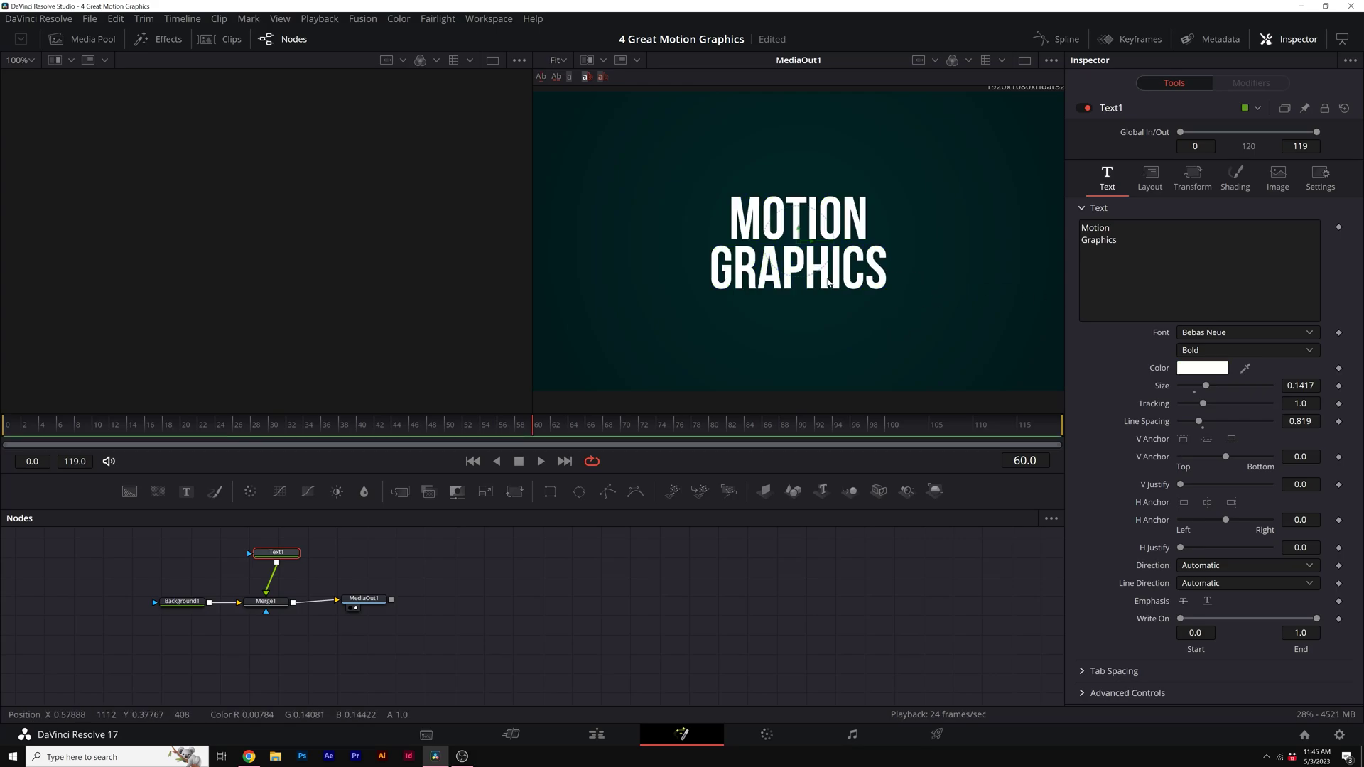
- Add Character Level Styling to Text1's text and select the word "Graphics" in the viewer
right_click(1142, 287)
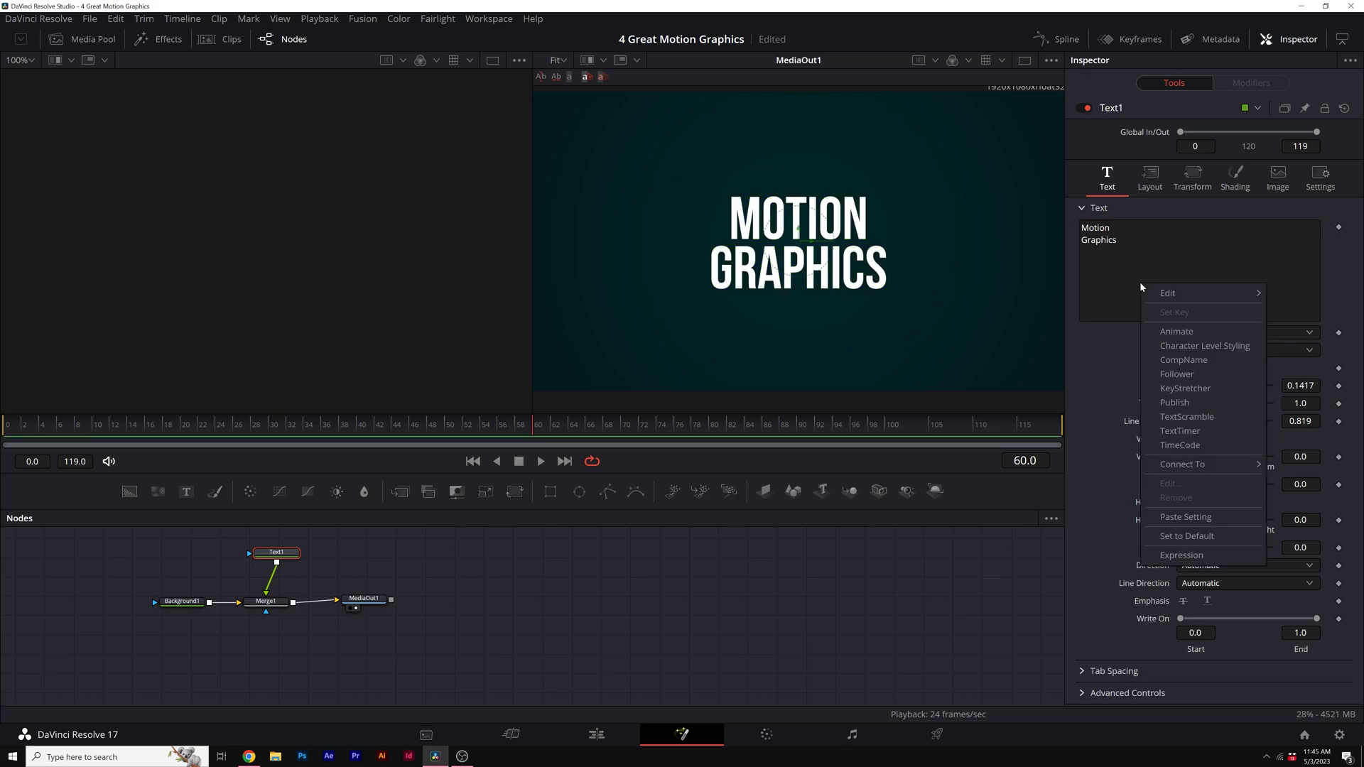
left_click(1189, 346)
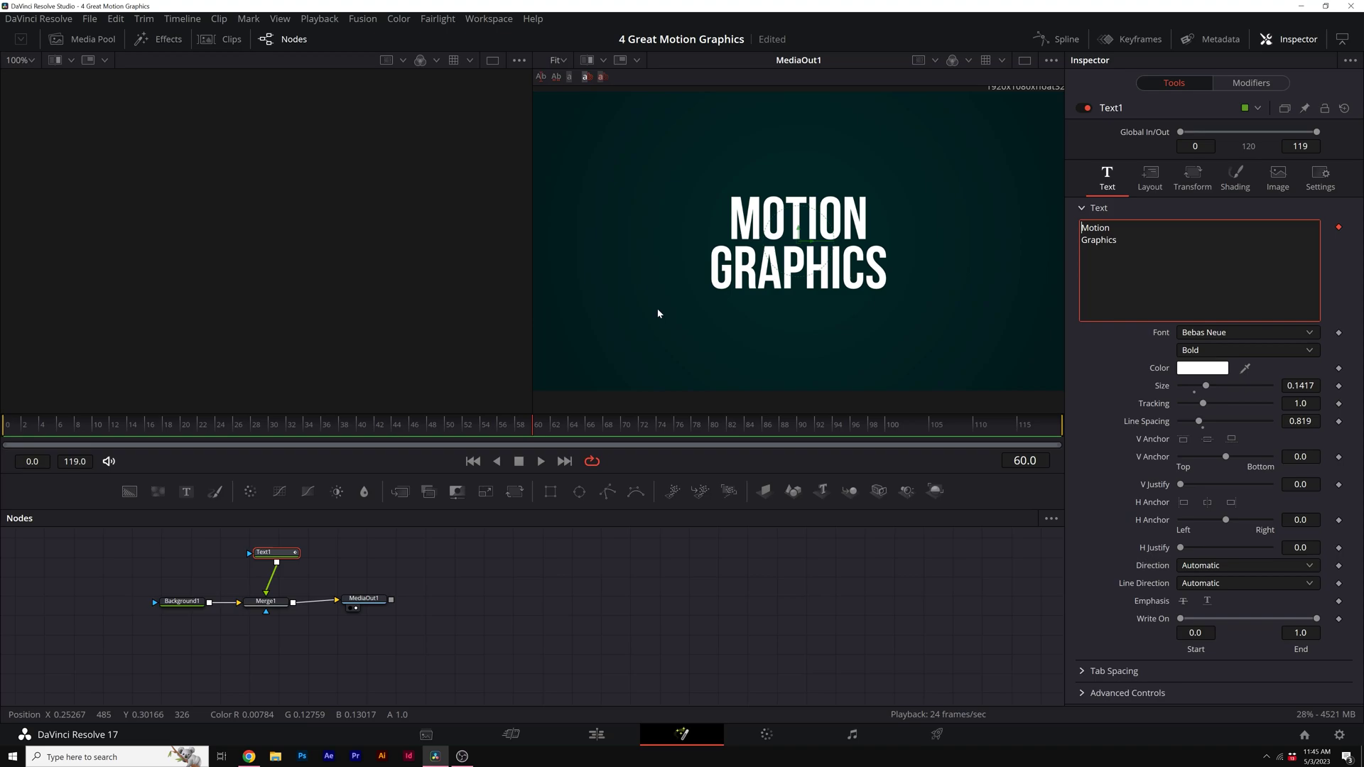
left_click_drag(658, 310, 918, 271)
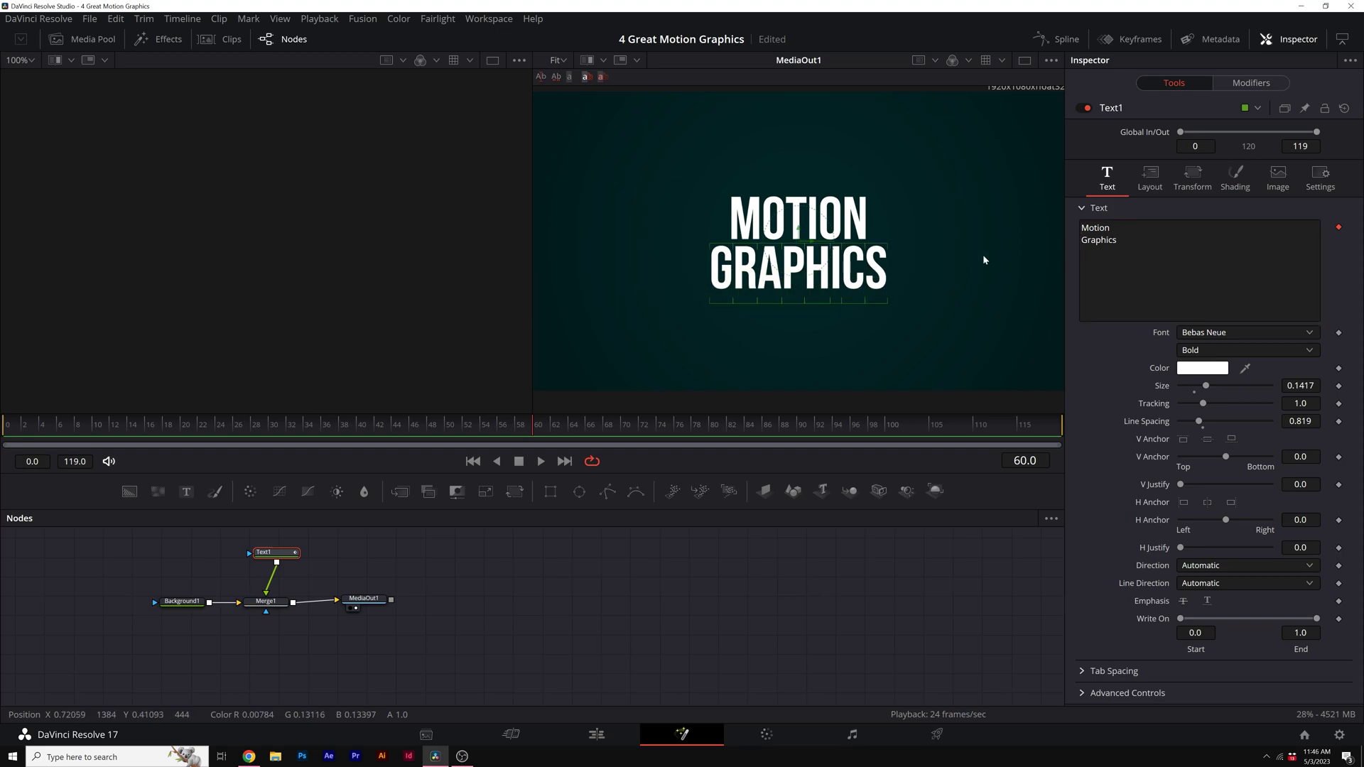
- Color only the word "Graphics" bright yellow-green through the CharacterLevelStyling1 modifier
left_click(1249, 85)
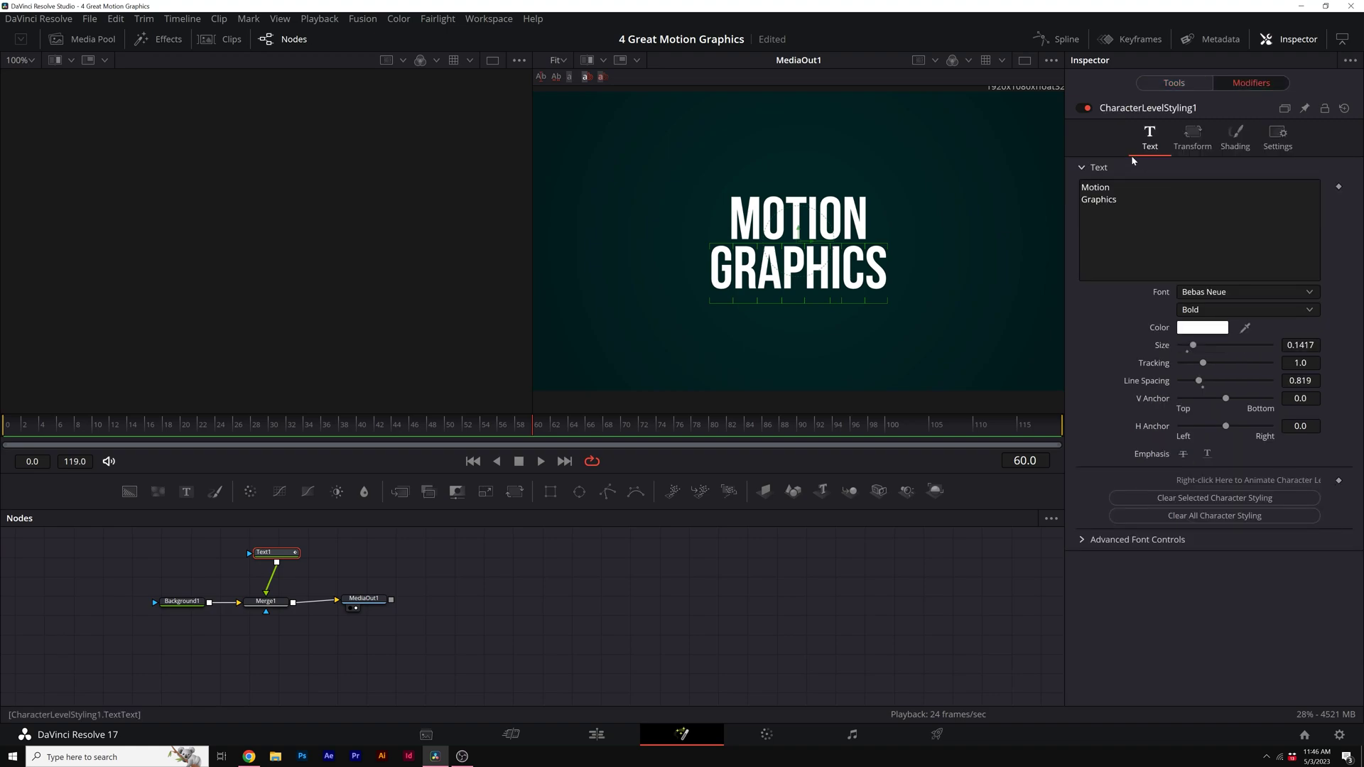
left_click(1198, 330)
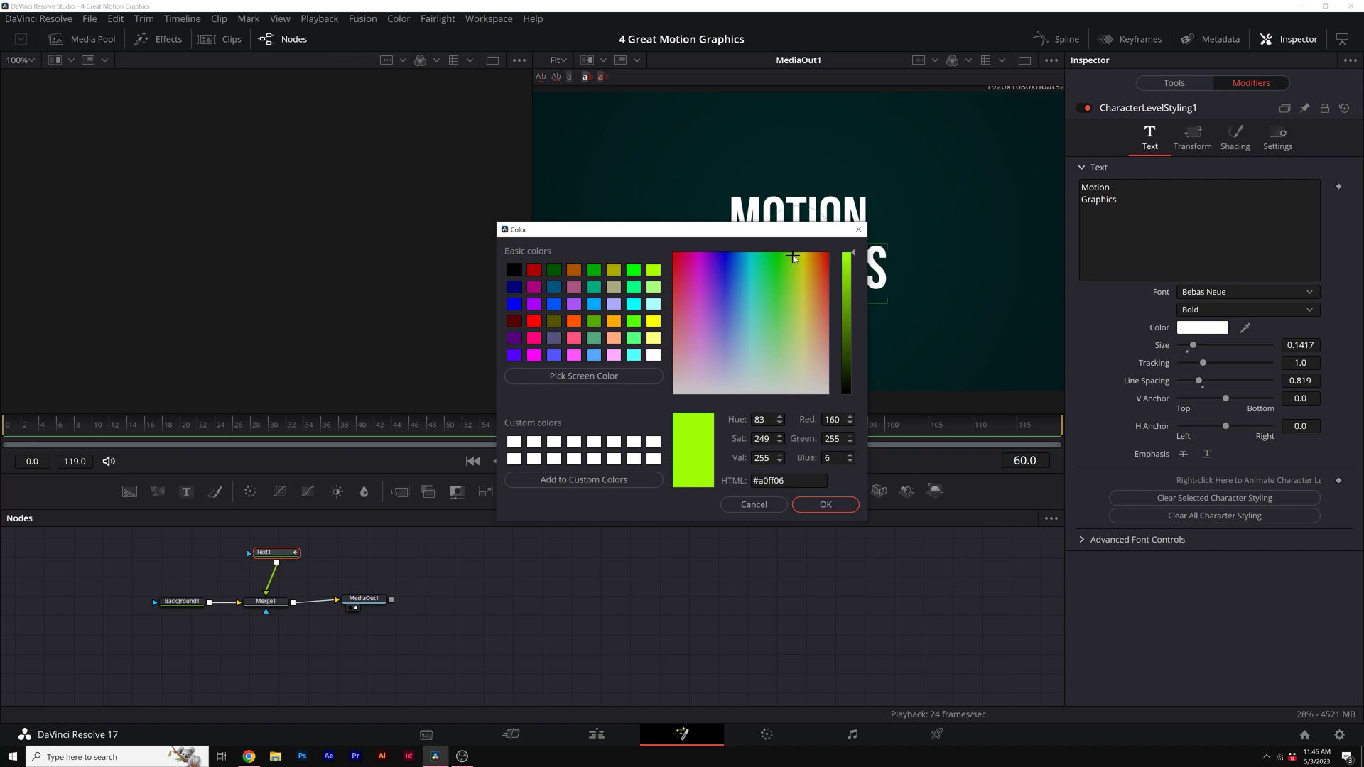
left_click_drag(794, 258, 800, 257)
left_click(840, 506)
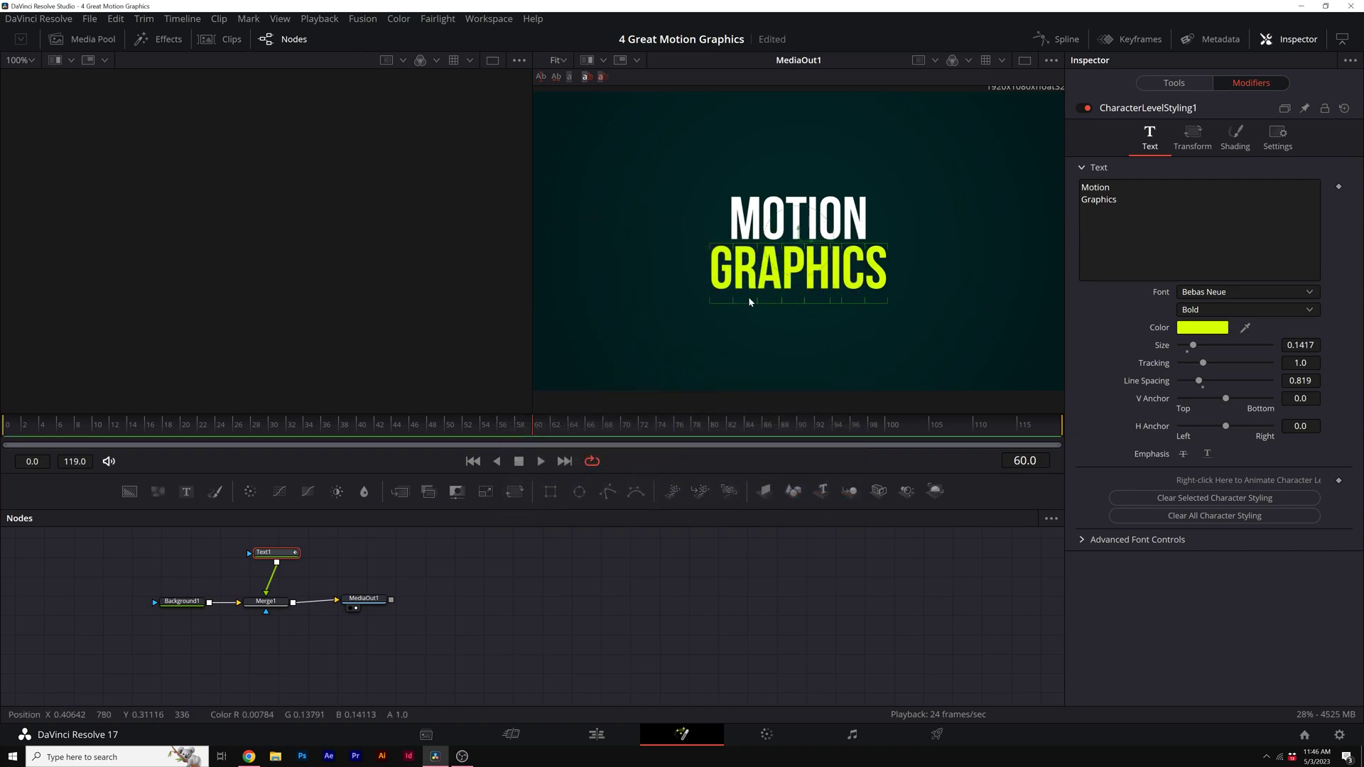
- Try enlarging the word "Graphics" to size 0.205
mouse_move(1197, 346)
left_mouse_down()
mouse_move(1182, 346)
mouse_move(1200, 346)
left_mouse_up()
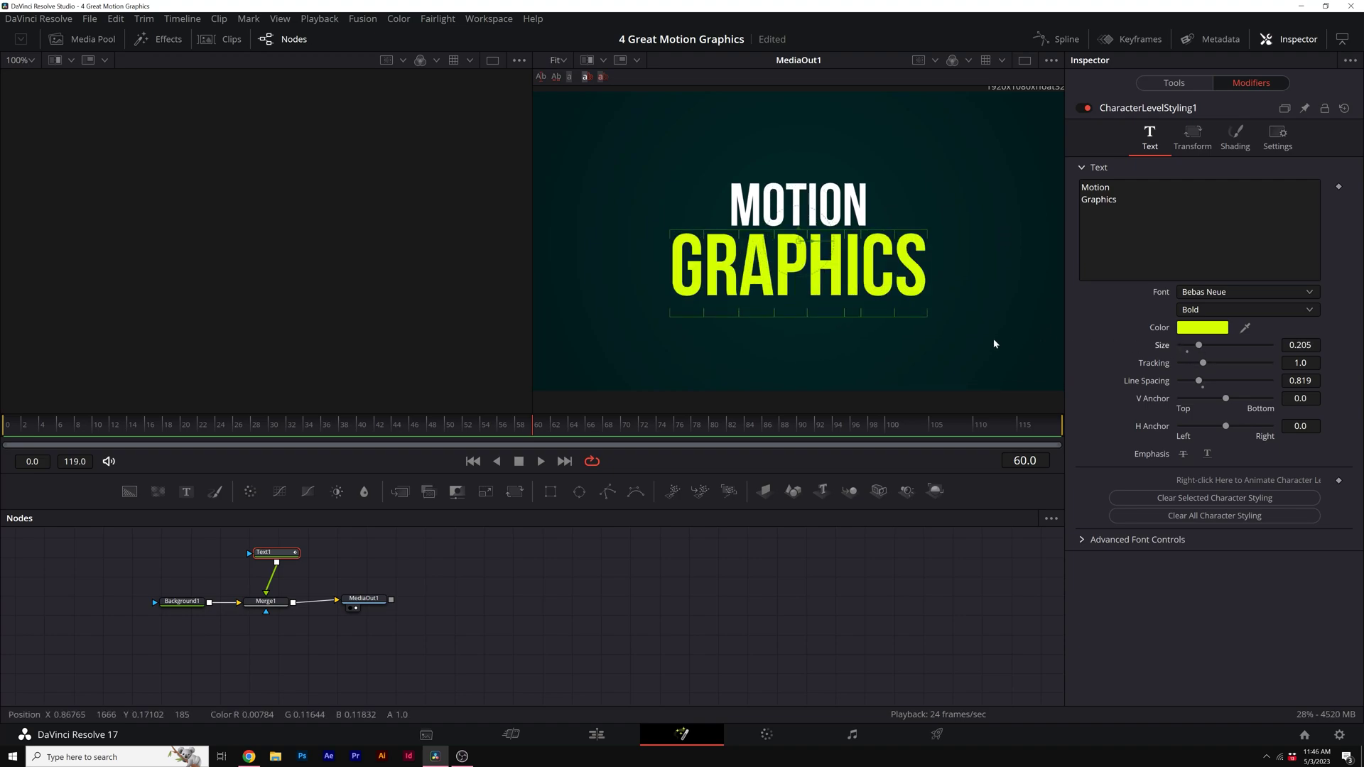
key("ctrl+z")
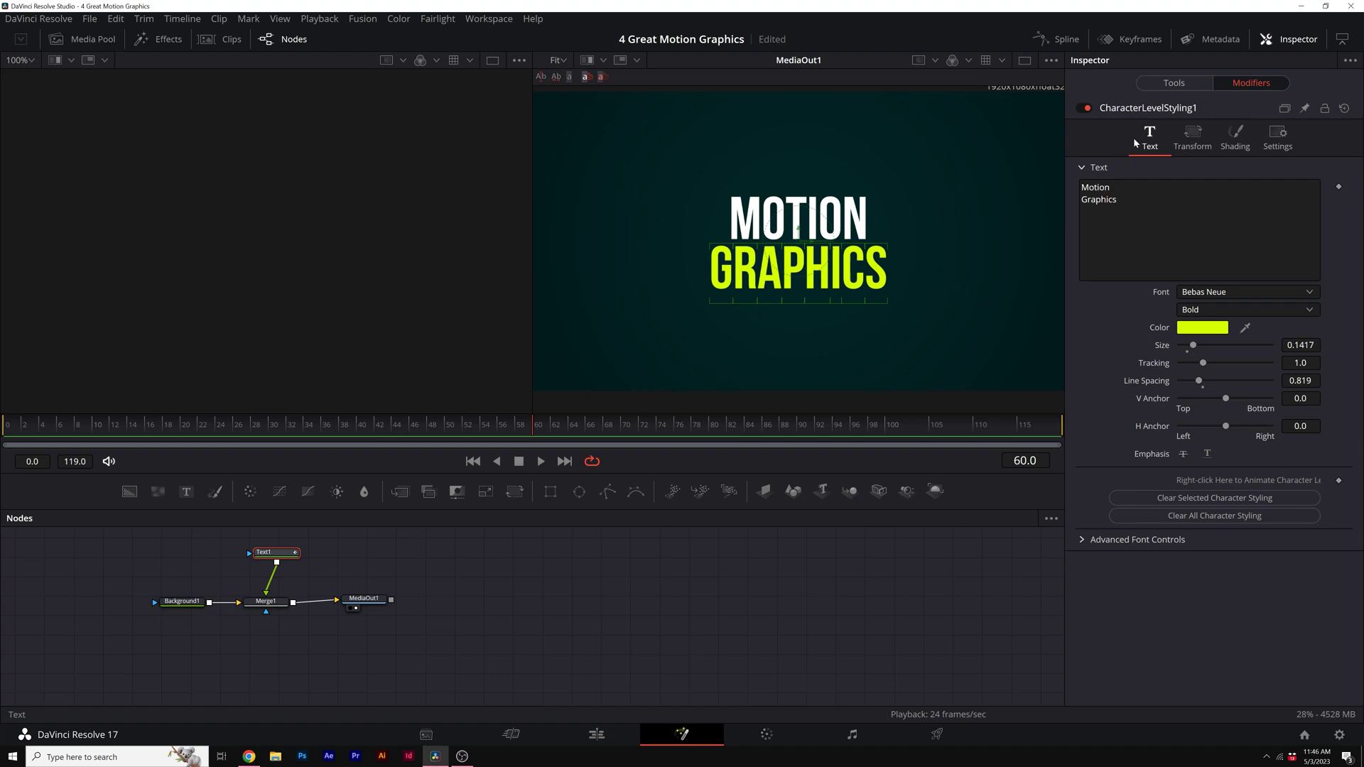
- Keyframe Text1's Write On End at 1.0 on frame 20 and 0.0 on frame 0, and play the reveal
left_click(1187, 80)
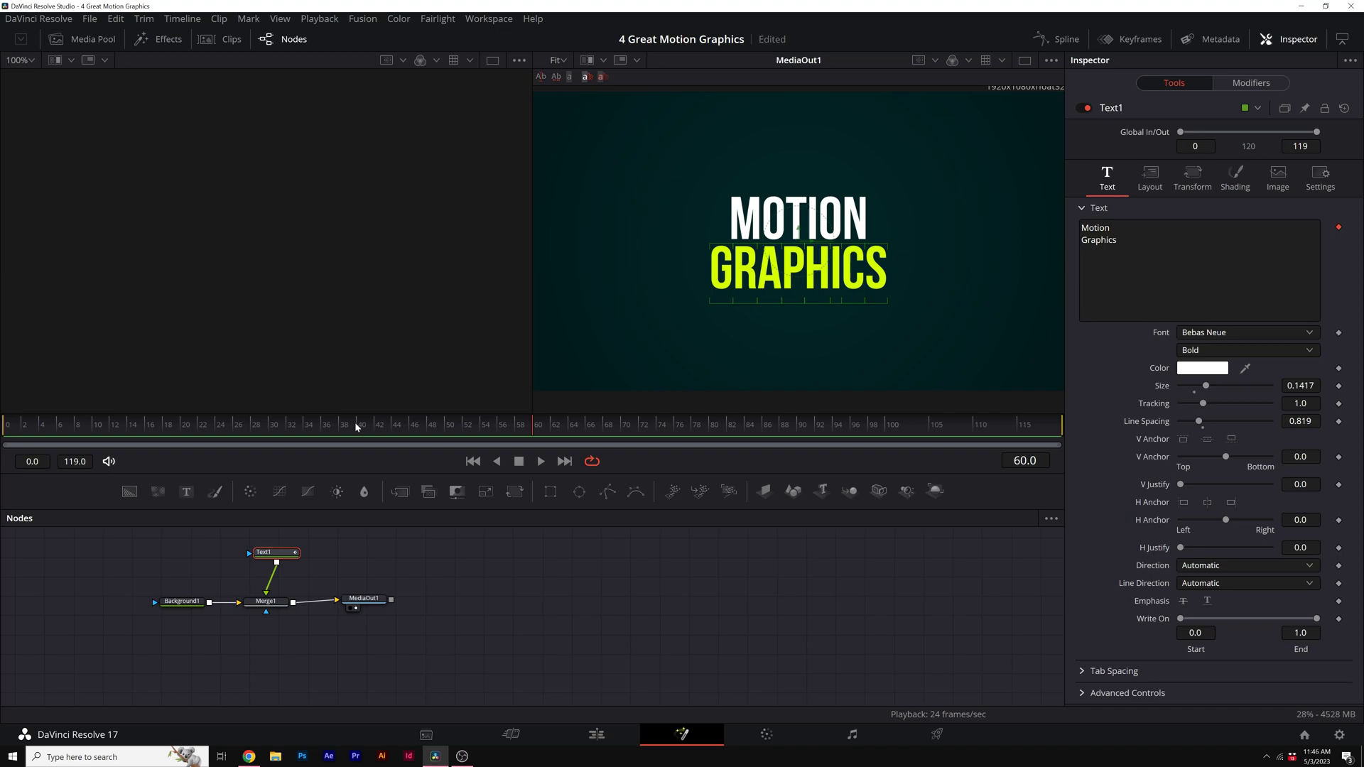
mouse_move(108, 429)
left_mouse_down()
mouse_move(204, 429)
mouse_move(118, 430)
left_mouse_up()
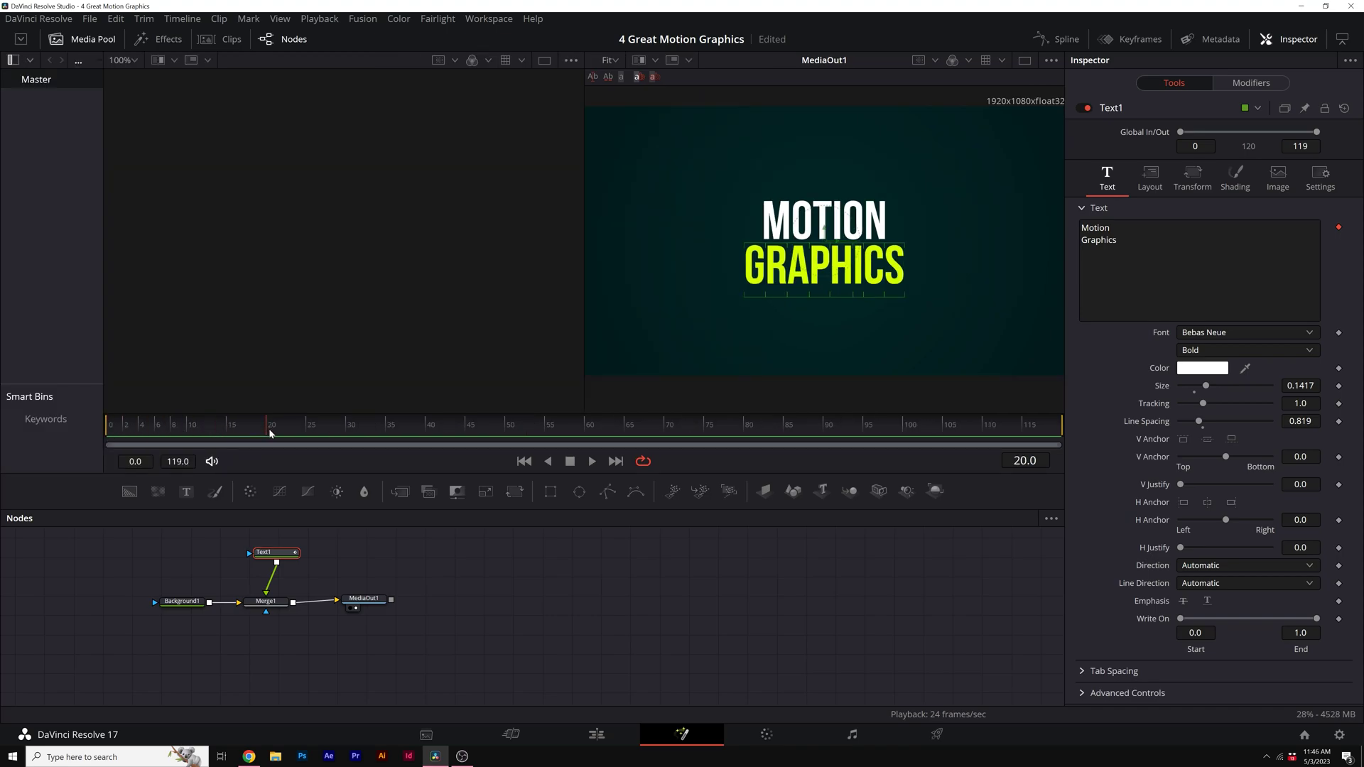
left_click(1338, 619)
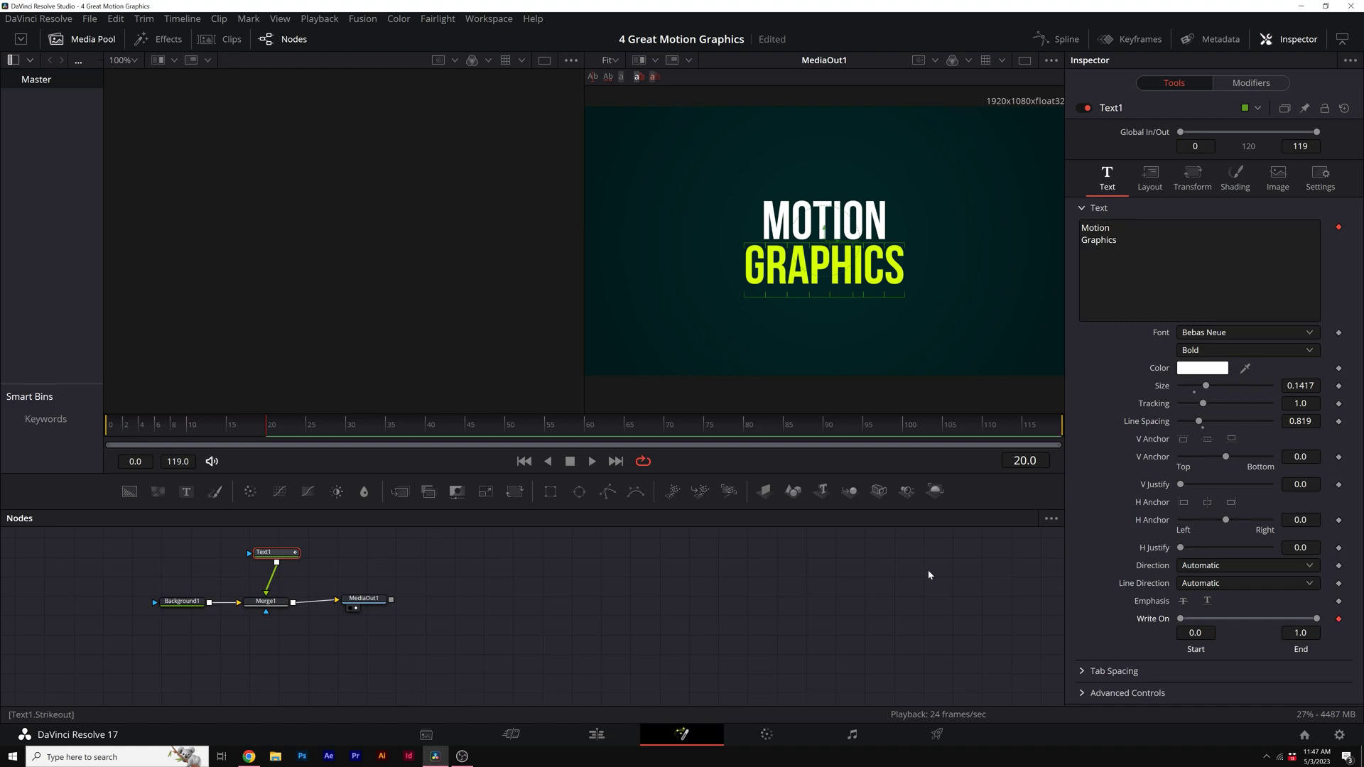
left_click(169, 428)
left_click(106, 429)
left_click_drag(1319, 619, 1180, 619)
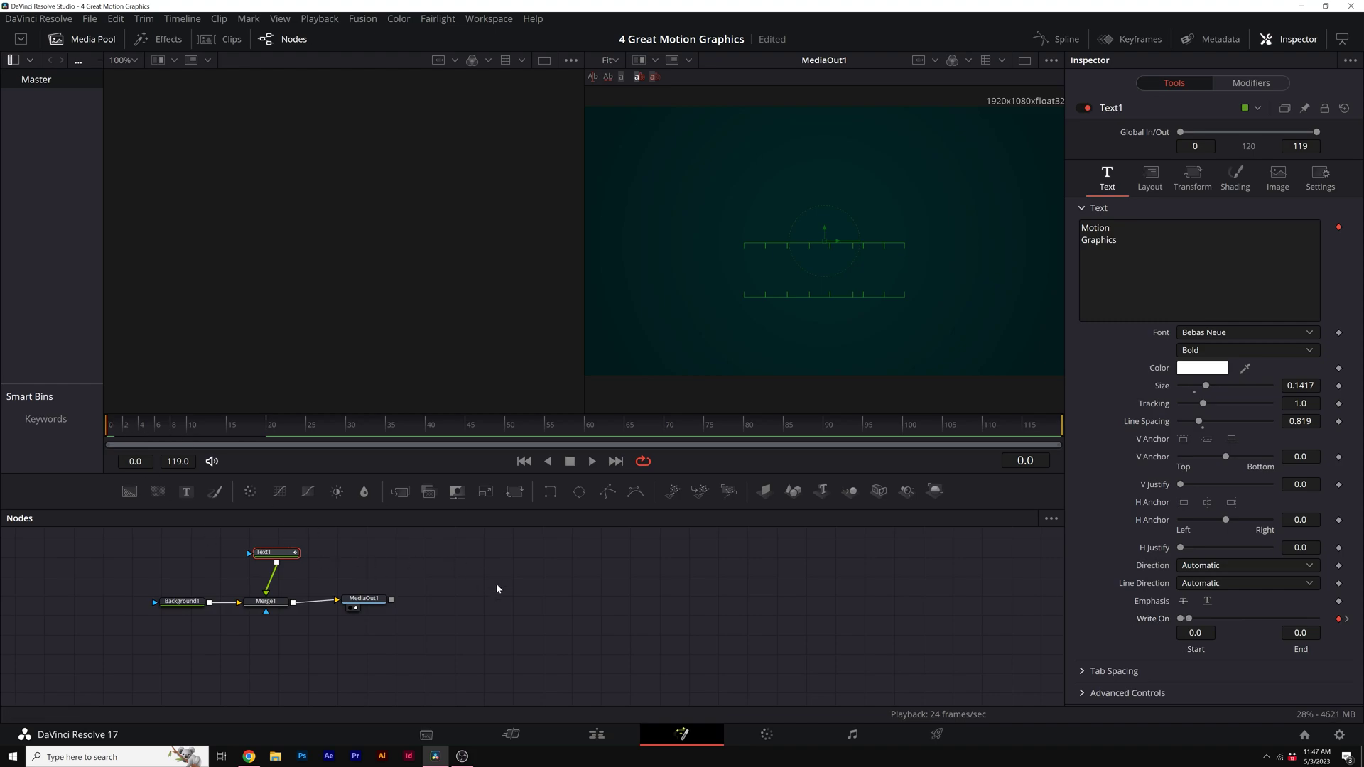
key("space")
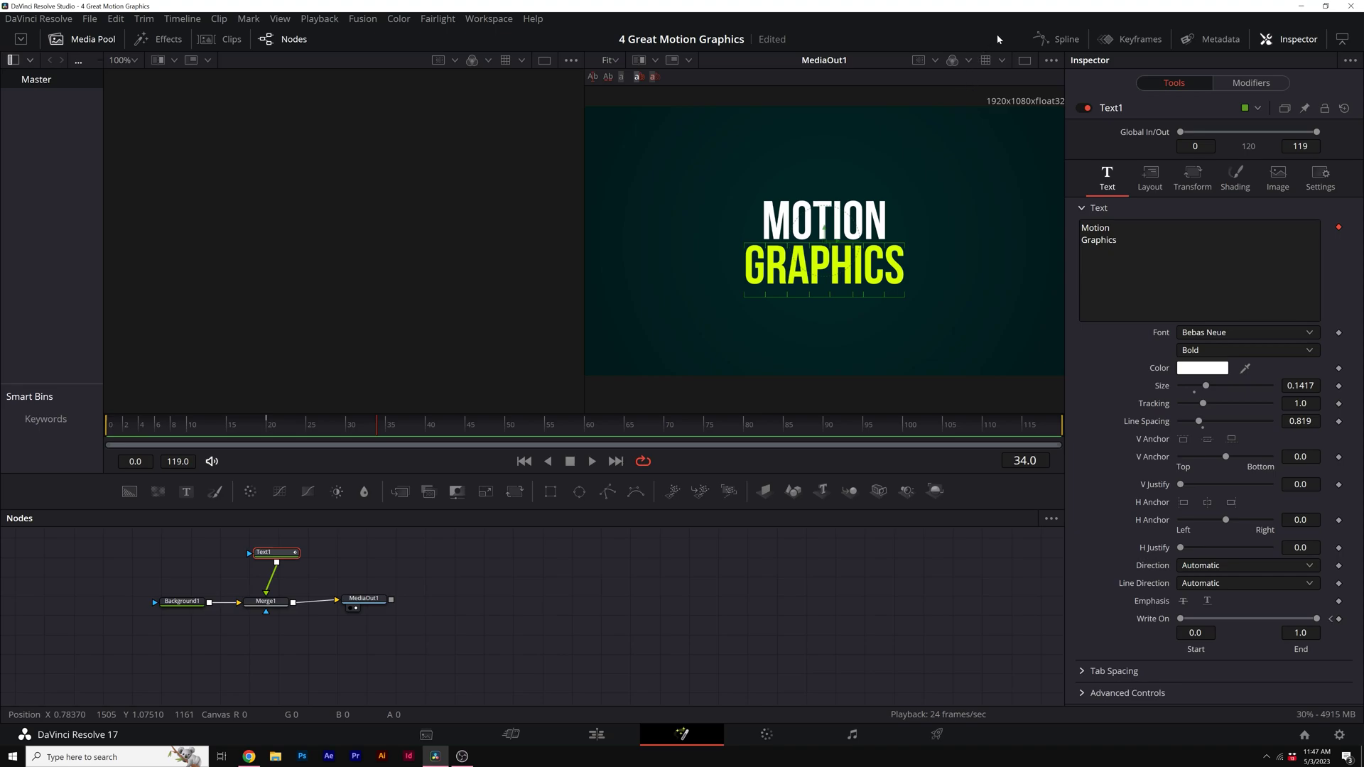
- Display Text1's Write On curves in the Spline editor, smooth all their keyframes, and play the animation from the start
left_click(1056, 44)
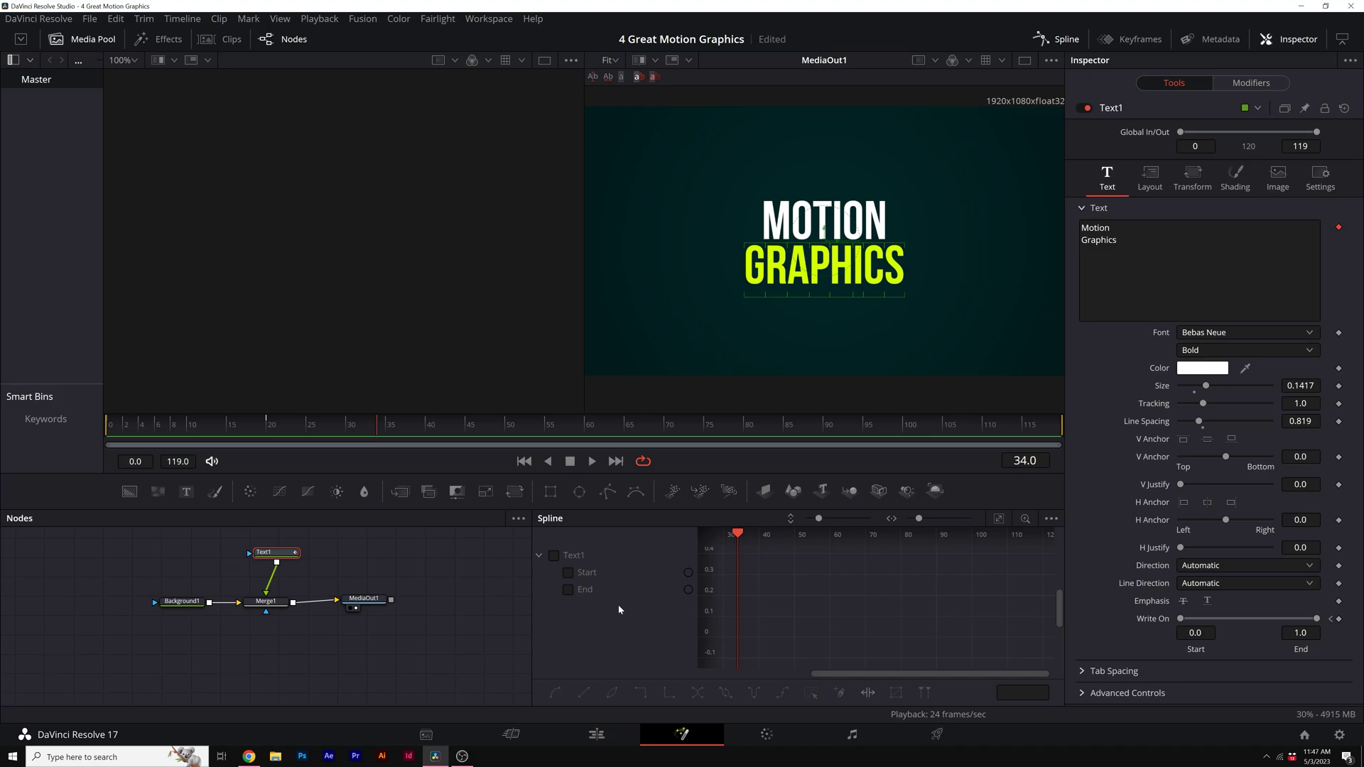
left_click(554, 557)
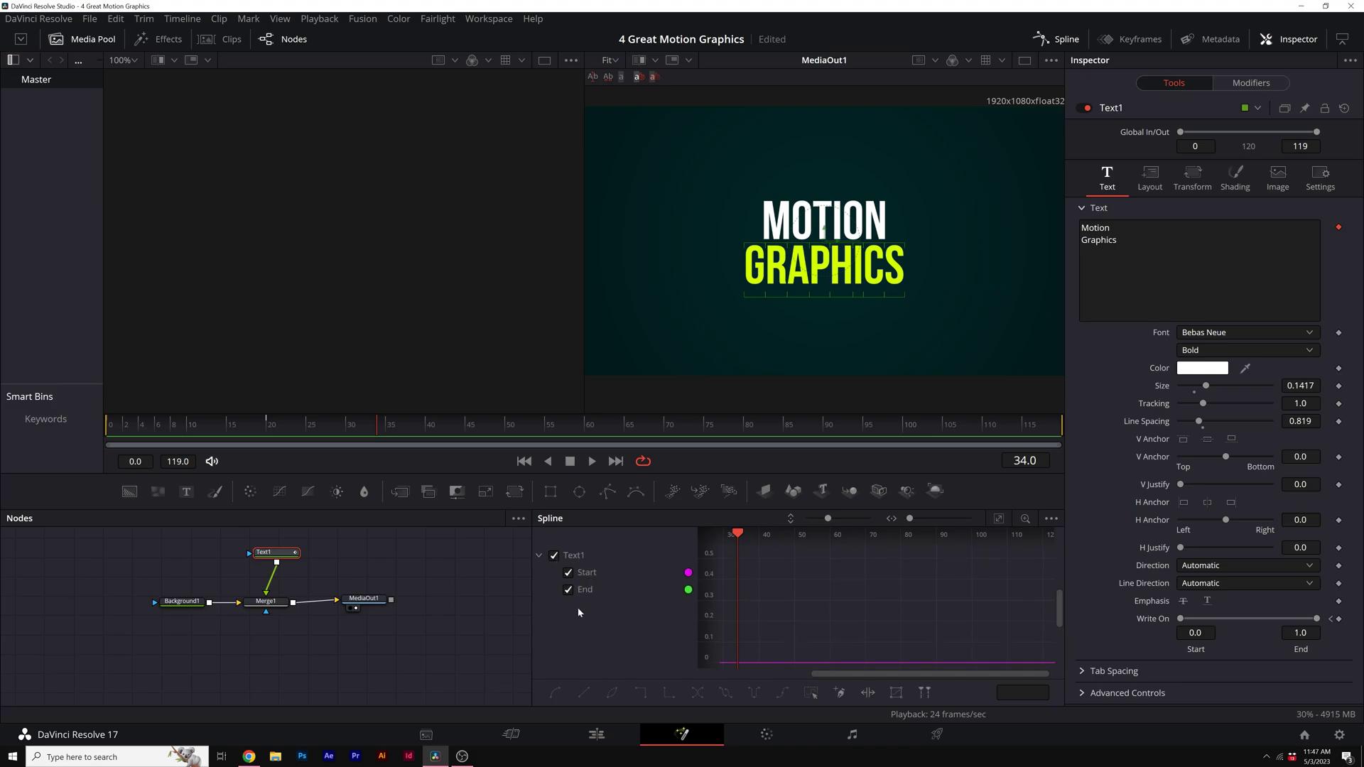
left_click(999, 520)
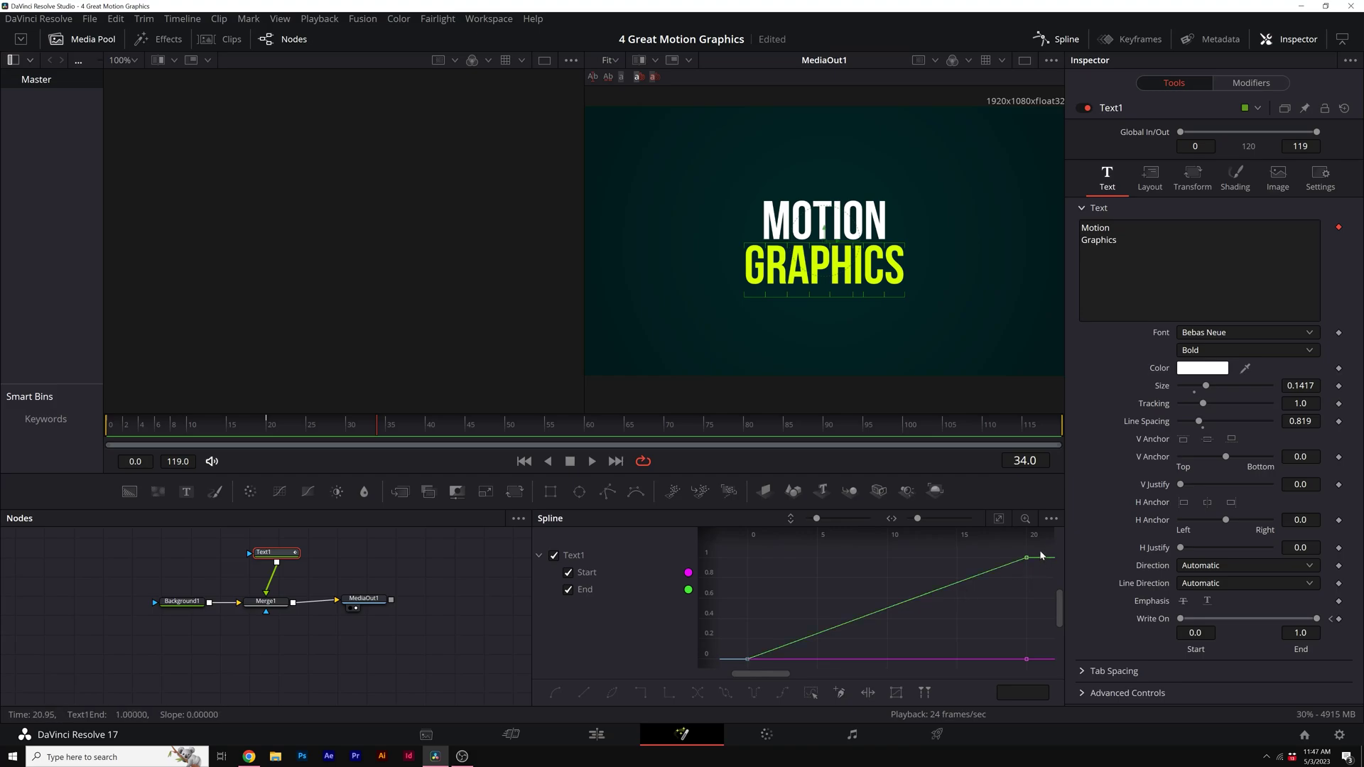
left_click_drag(1041, 552, 733, 668)
key("s")
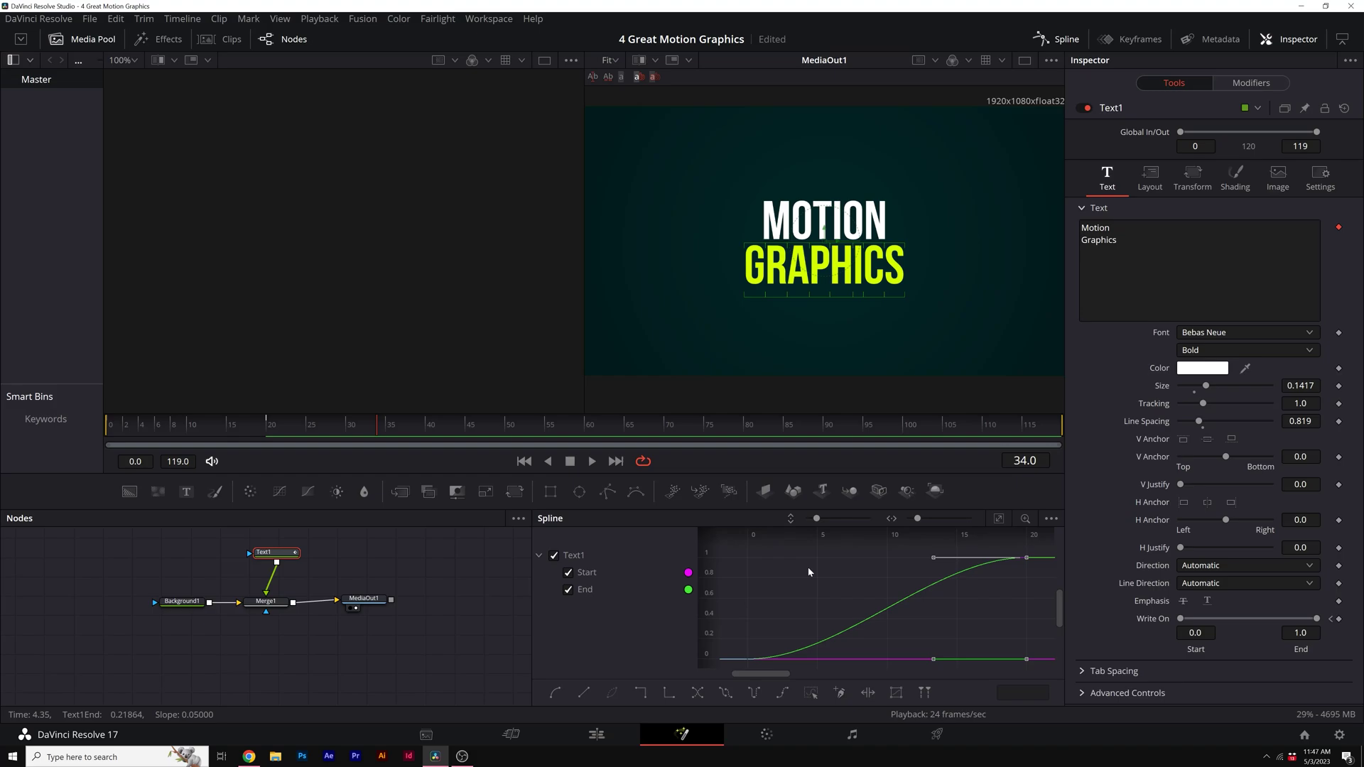
left_click_drag(138, 425, 108, 425)
key("space")
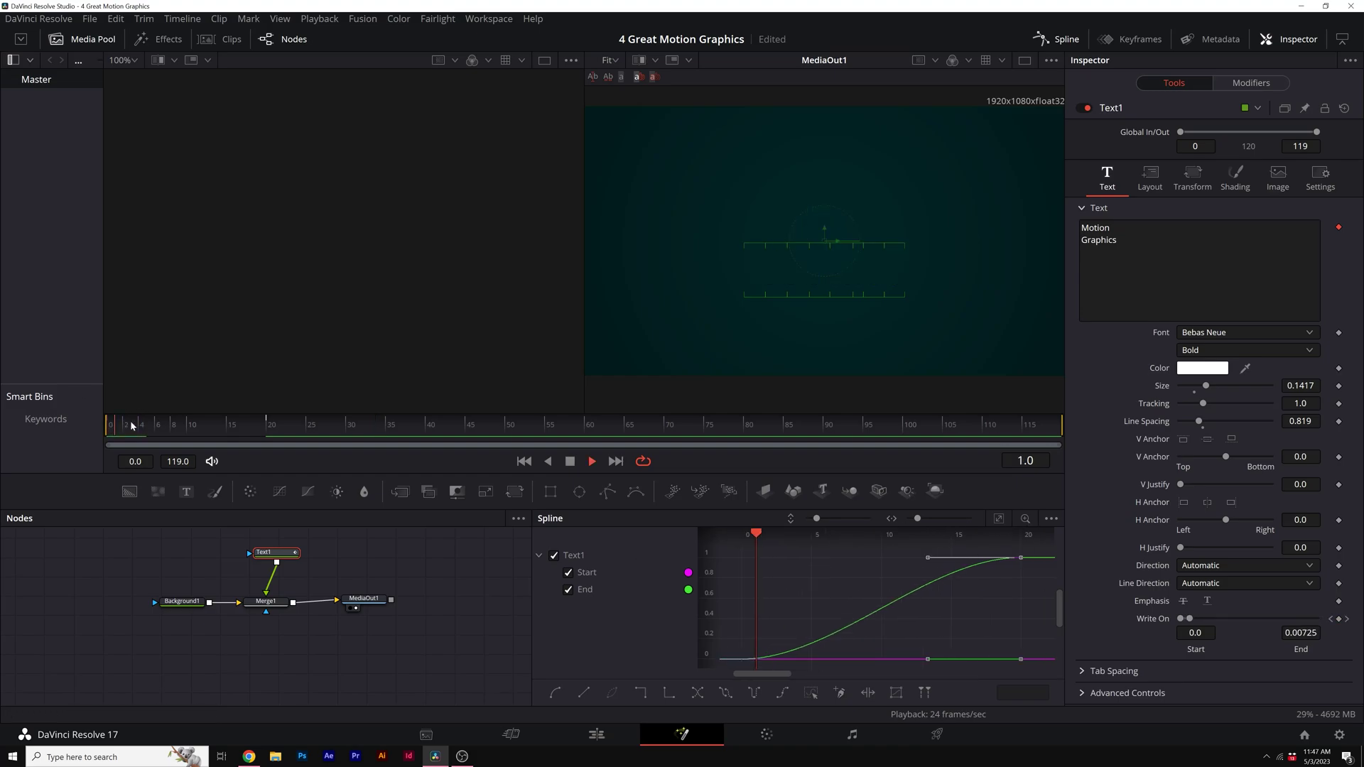
- Hide the Start curve, stretch both handles of the End curve into a steep S-shaped ease, and preview it
left_click(568, 572)
key("space")
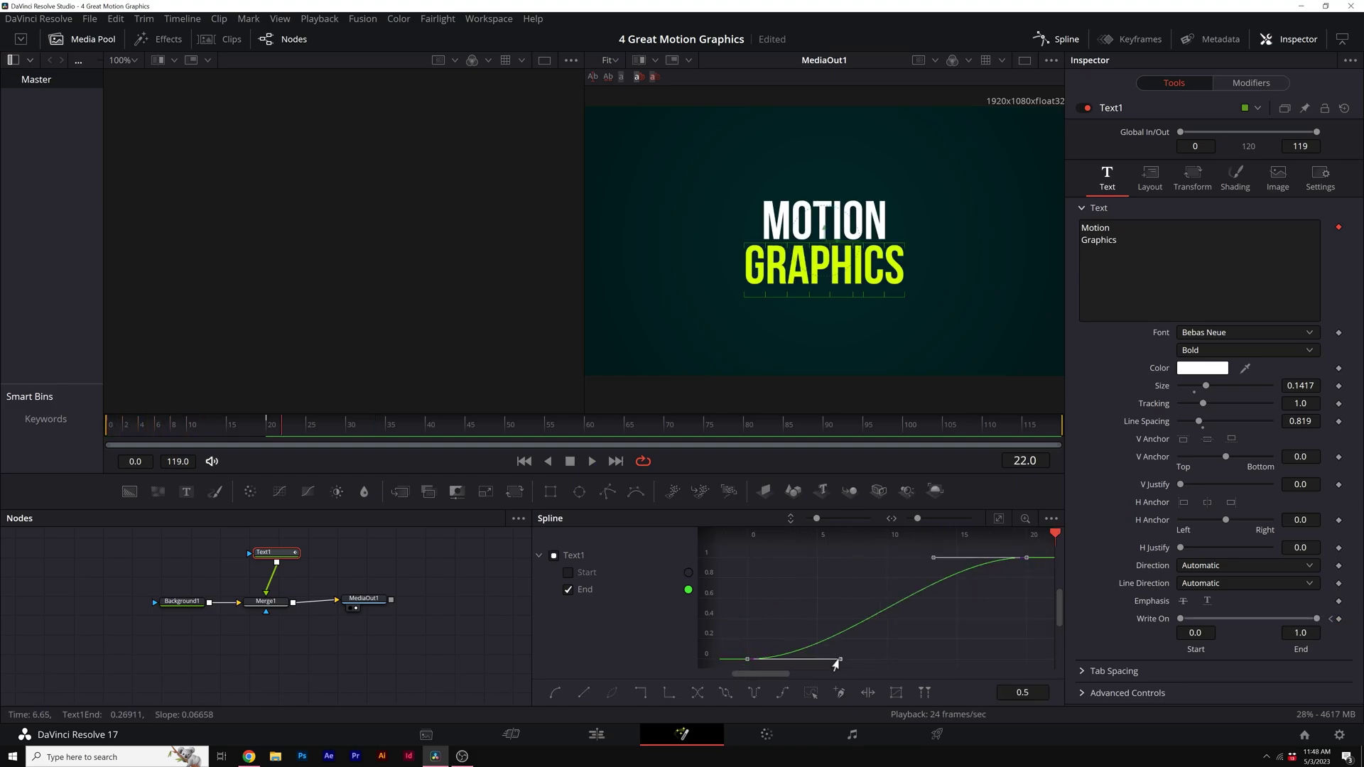
left_click_drag(839, 661, 1028, 658)
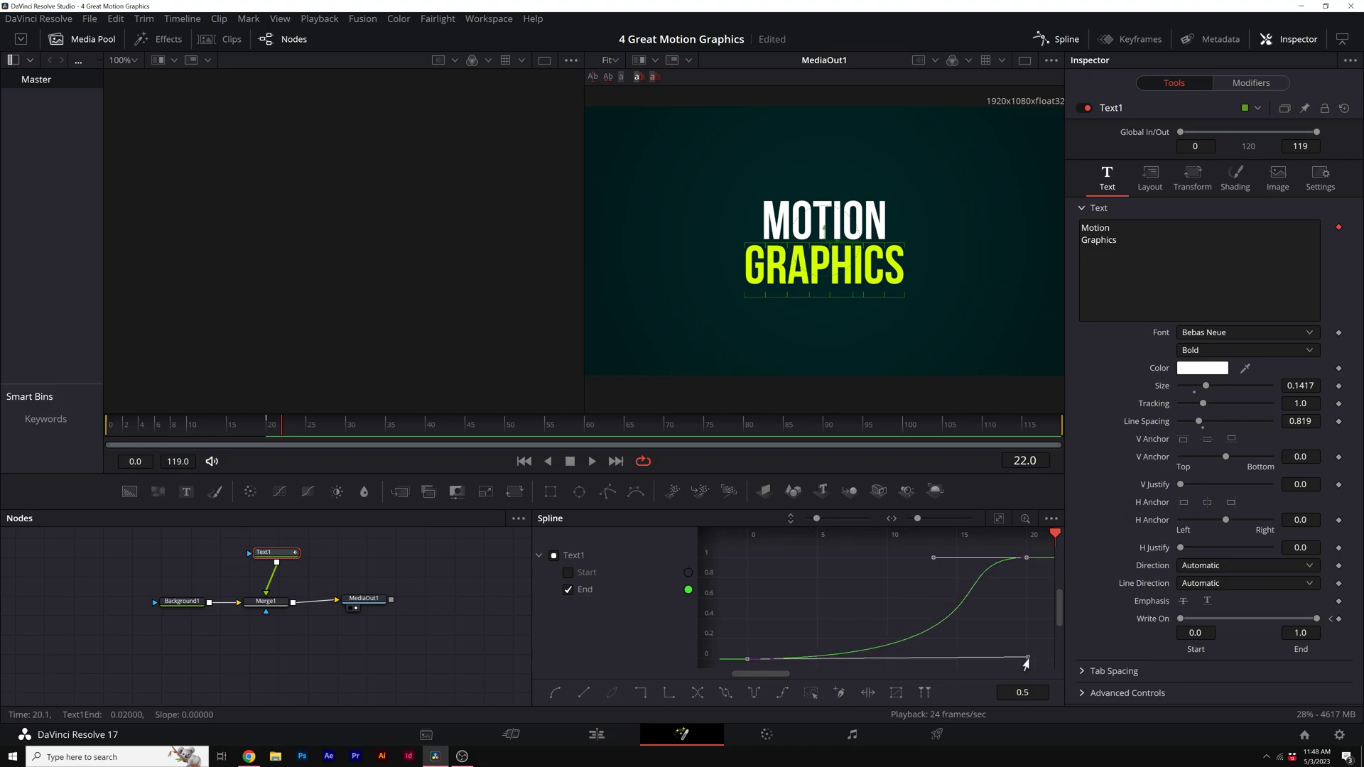
left_click_drag(933, 557, 742, 567)
key("Home")
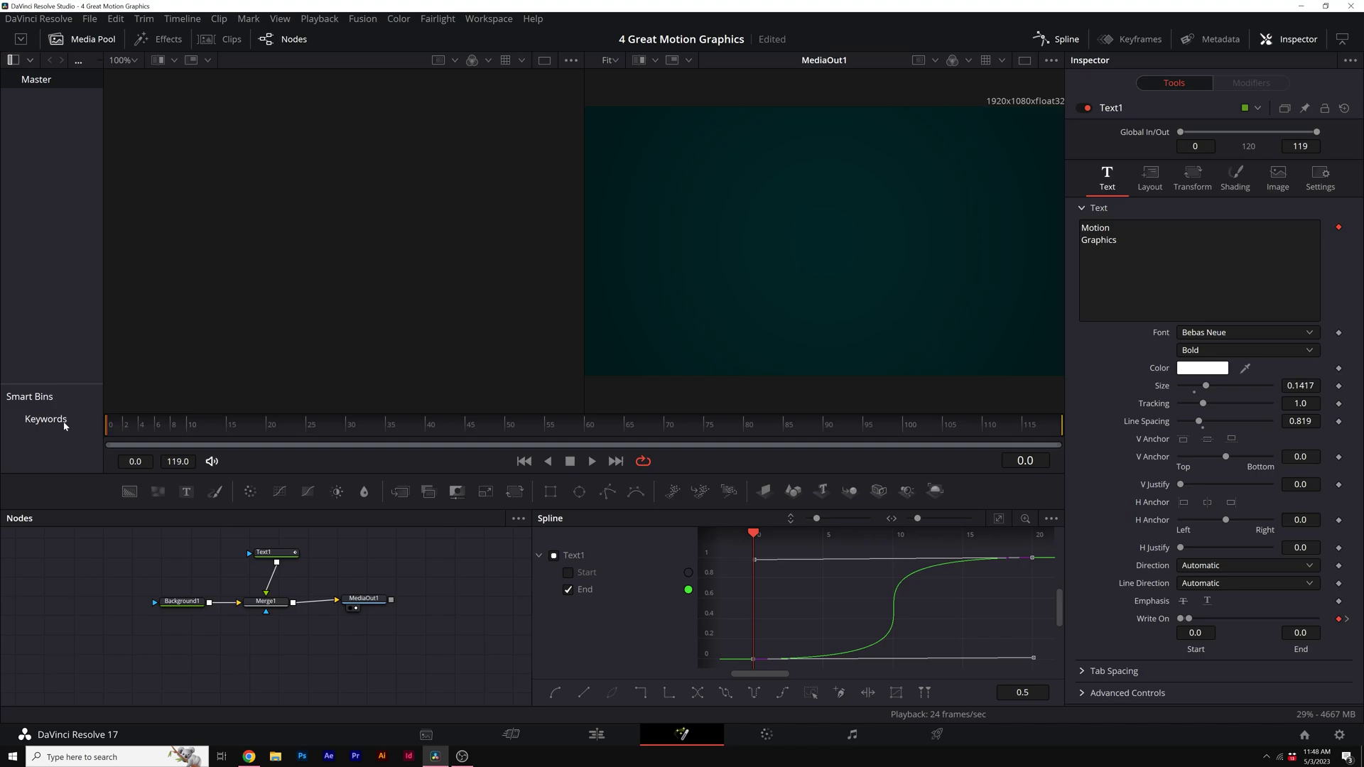
key("space")
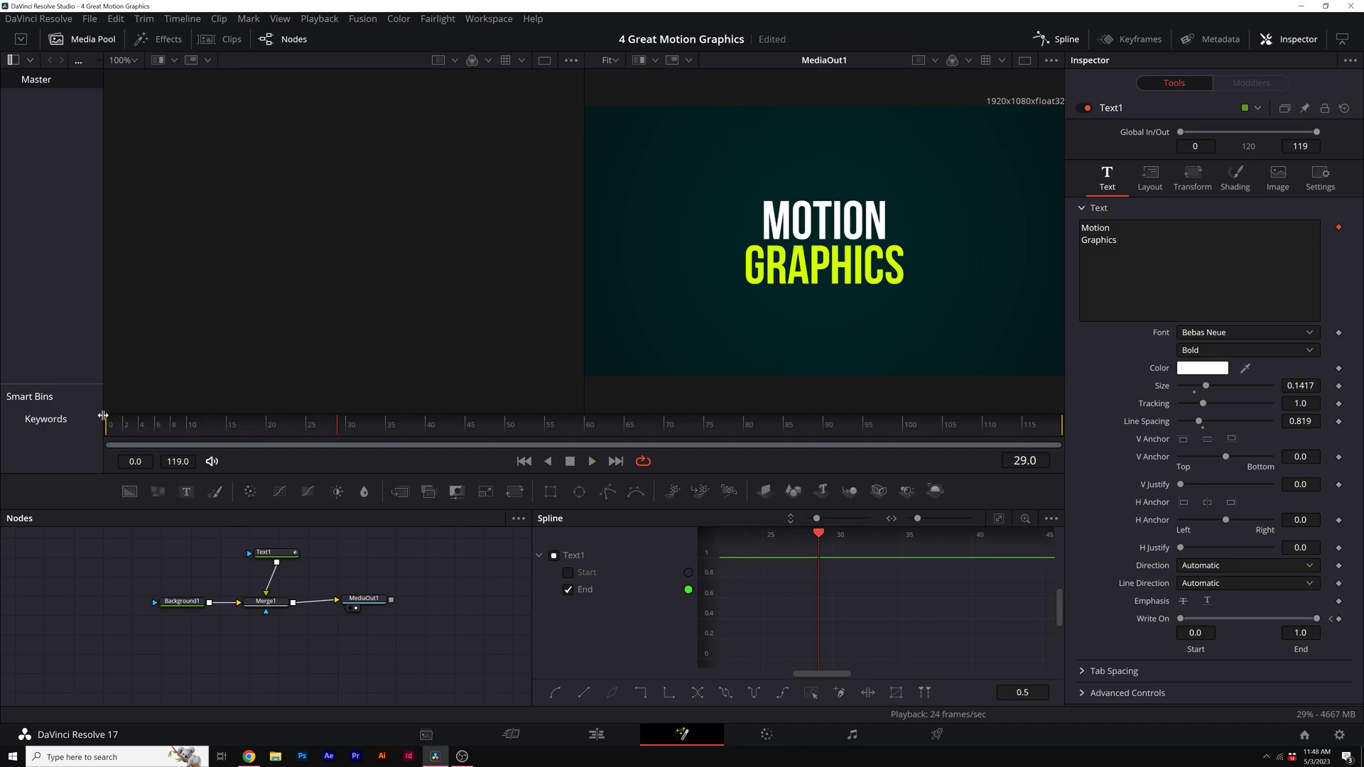
- Keyframe the title's size at frame 16, reduce it to 0.1181 at about frame 19, and play the result
left_click_drag(189, 429, 238, 430)
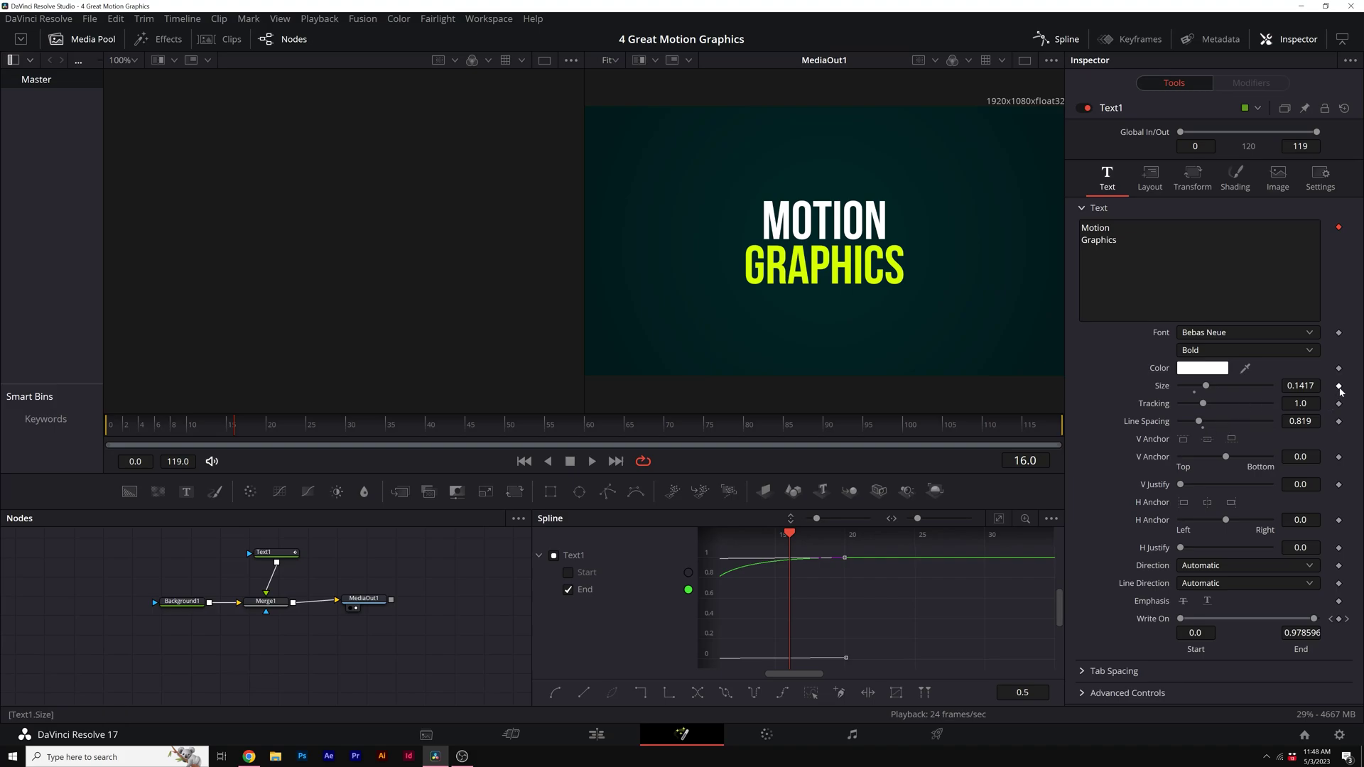
left_click(1340, 387)
left_click_drag(235, 436, 250, 432)
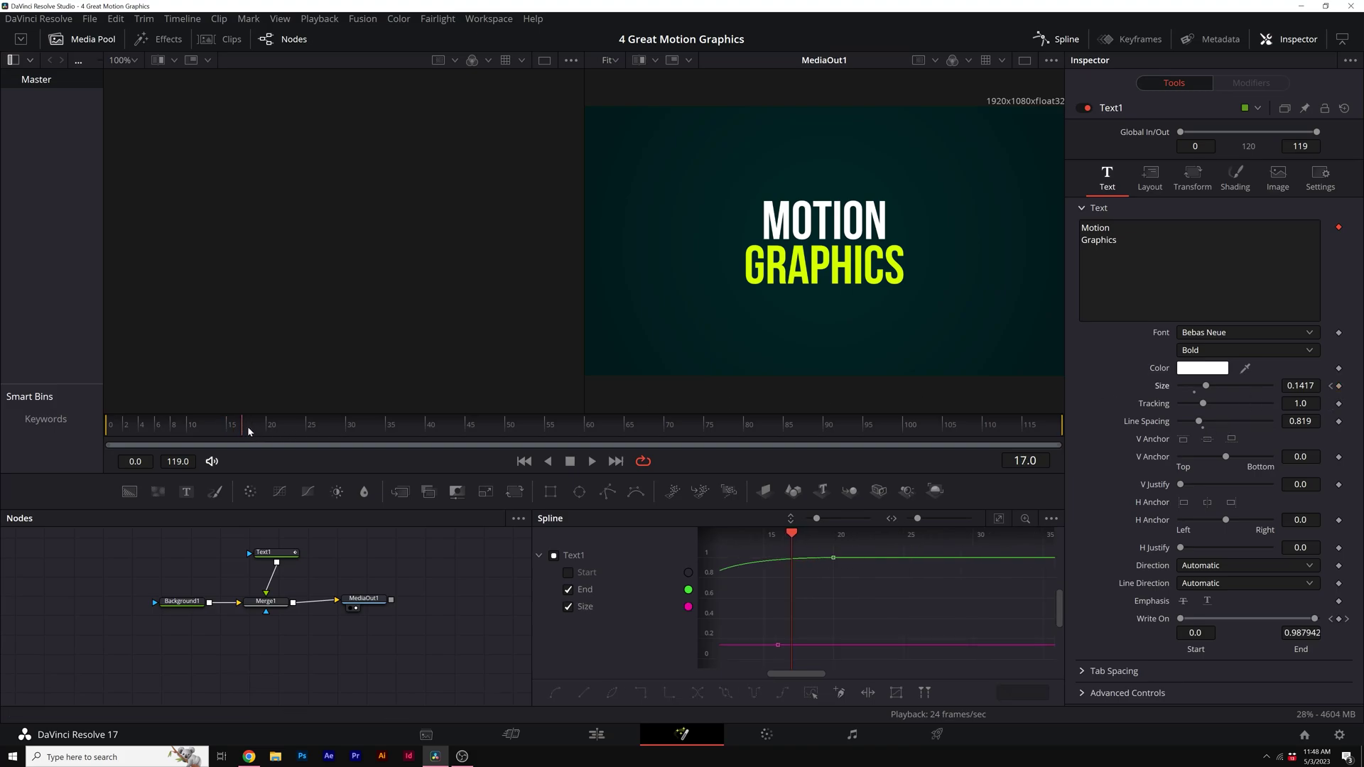
left_click_drag(1300, 386, 1279, 385)
key("space")
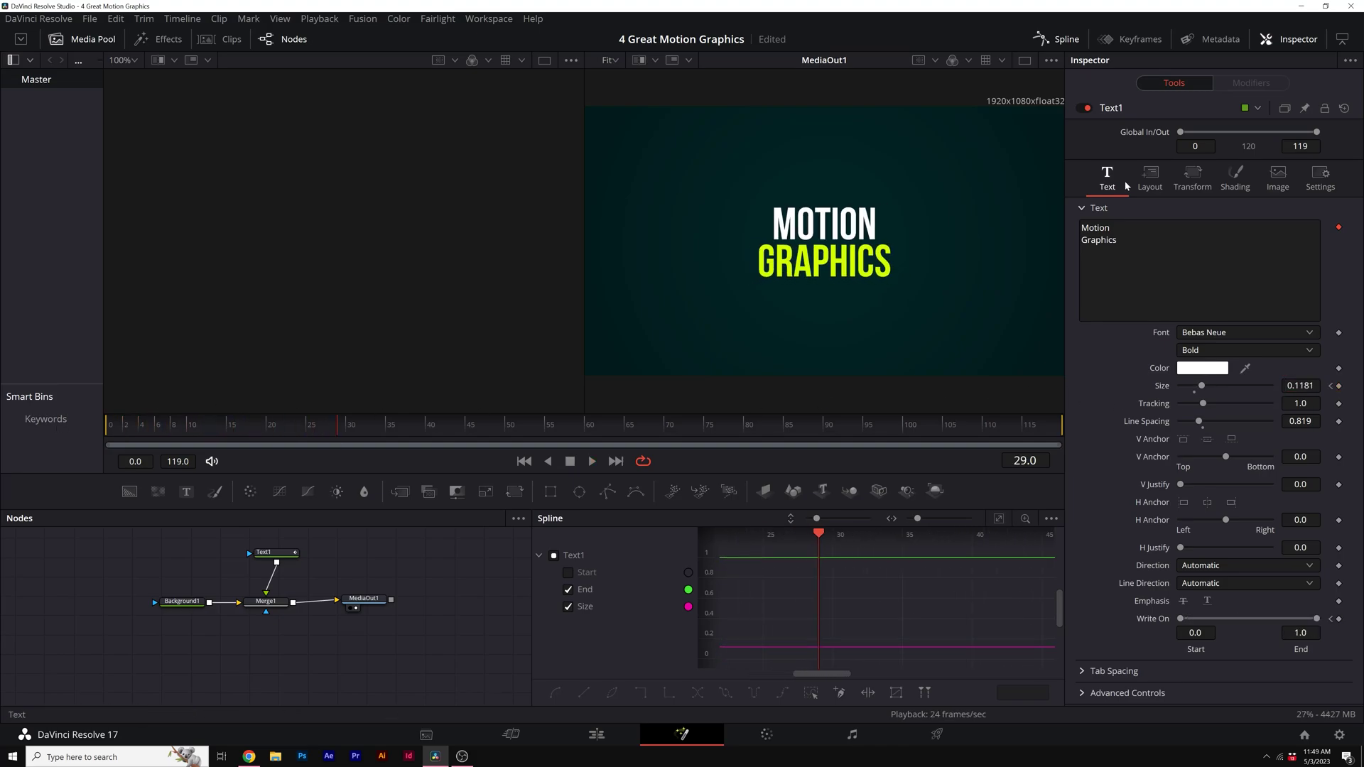
- Slant the title's characters by setting Text1's X shear to -0.14
left_click(1196, 179)
left_click(1114, 252)
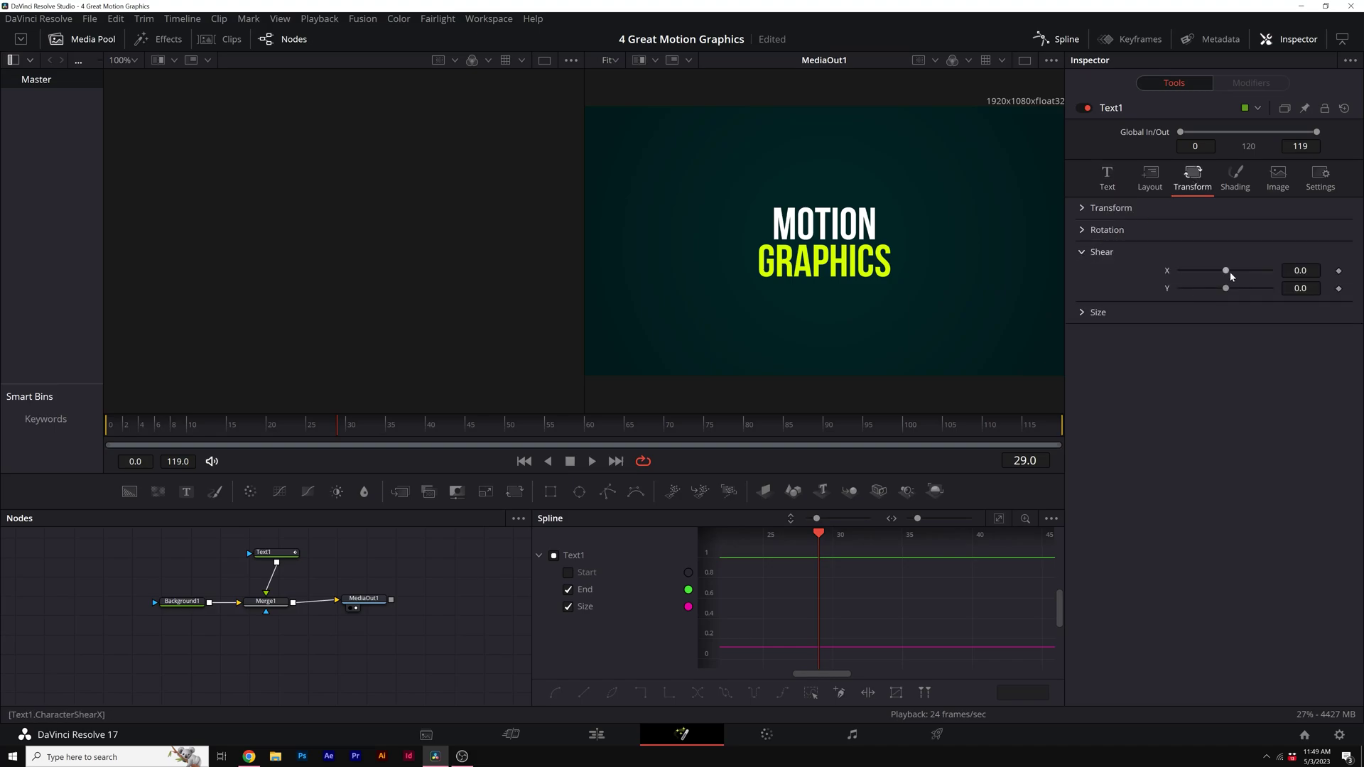
mouse_move(1231, 276)
left_mouse_down()
mouse_move(1220, 276)
mouse_move(1264, 263)
mouse_move(1231, 284)
left_mouse_up()
- Try an X rotation of 60 on the title's characters
left_click(1114, 231)
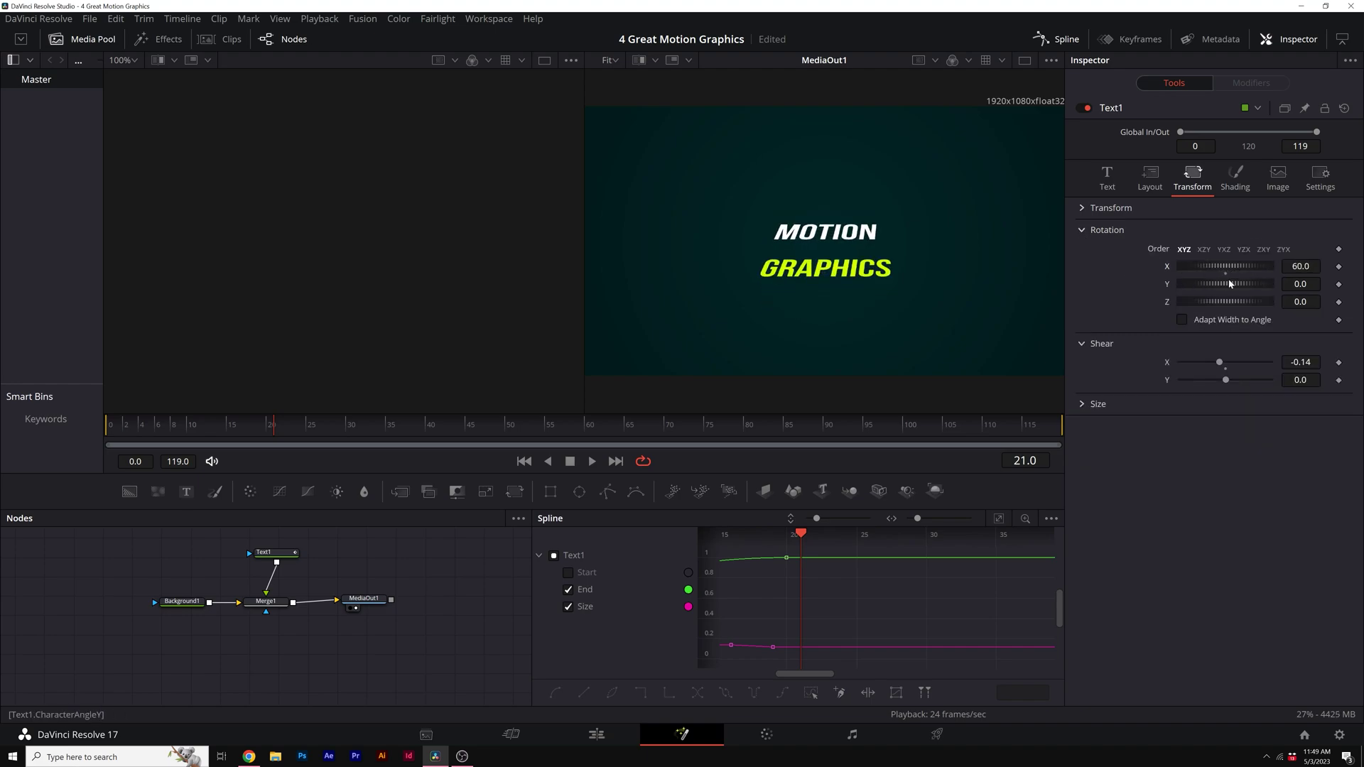
key("ctrl+z")
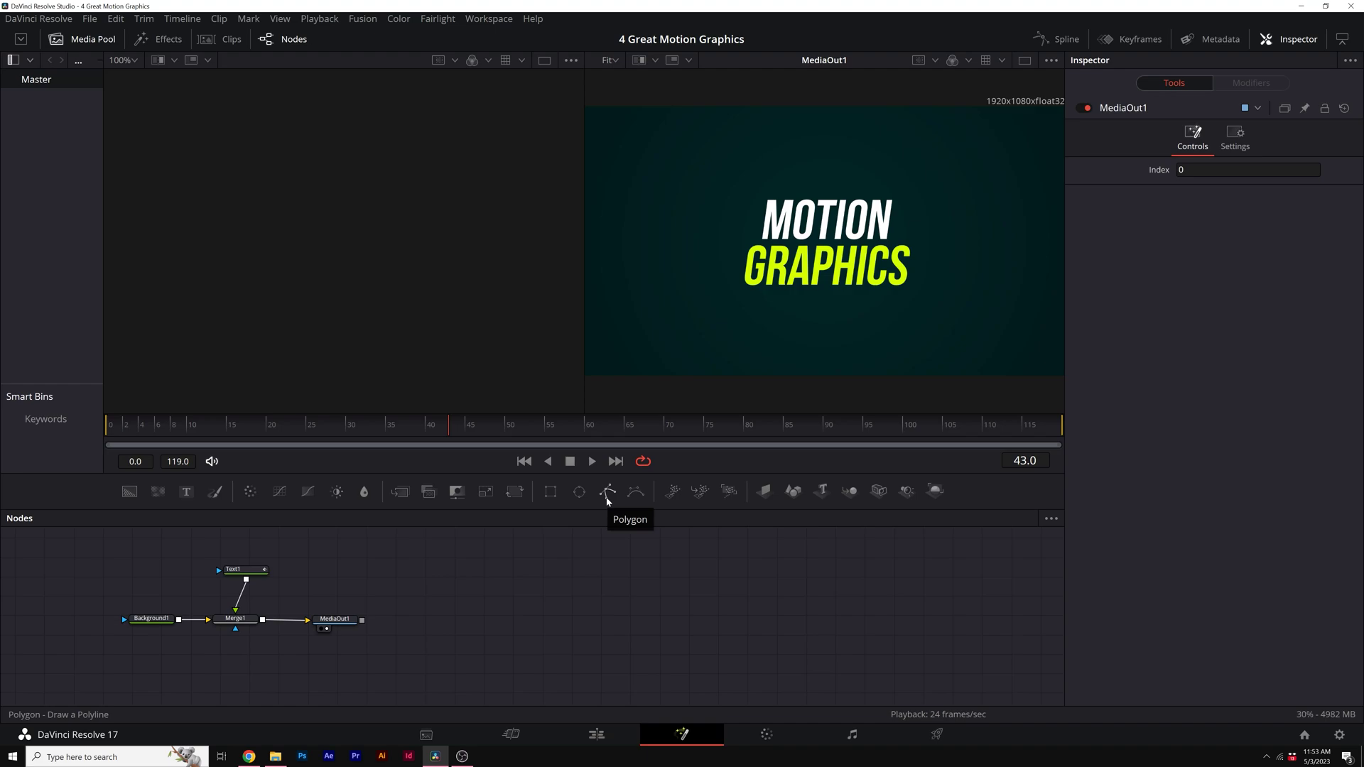
- Try drawing an open, curved Polygon path around the title, and delete the Polygon node
left_click(608, 492)
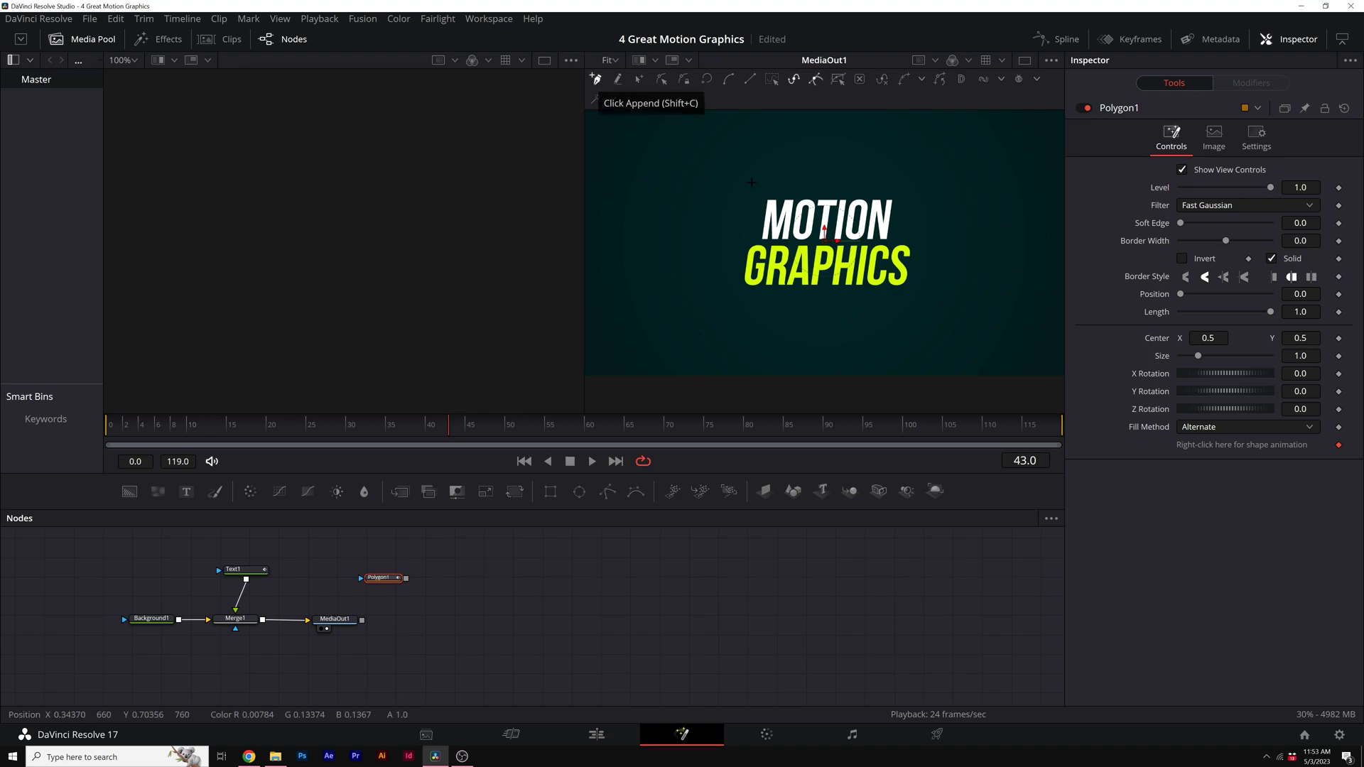
left_click(765, 165)
mouse_move(679, 226)
left_mouse_down()
mouse_move(704, 279)
mouse_move(689, 267)
left_mouse_up()
left_click_drag(760, 335, 807, 350)
left_click_drag(973, 293, 969, 233)
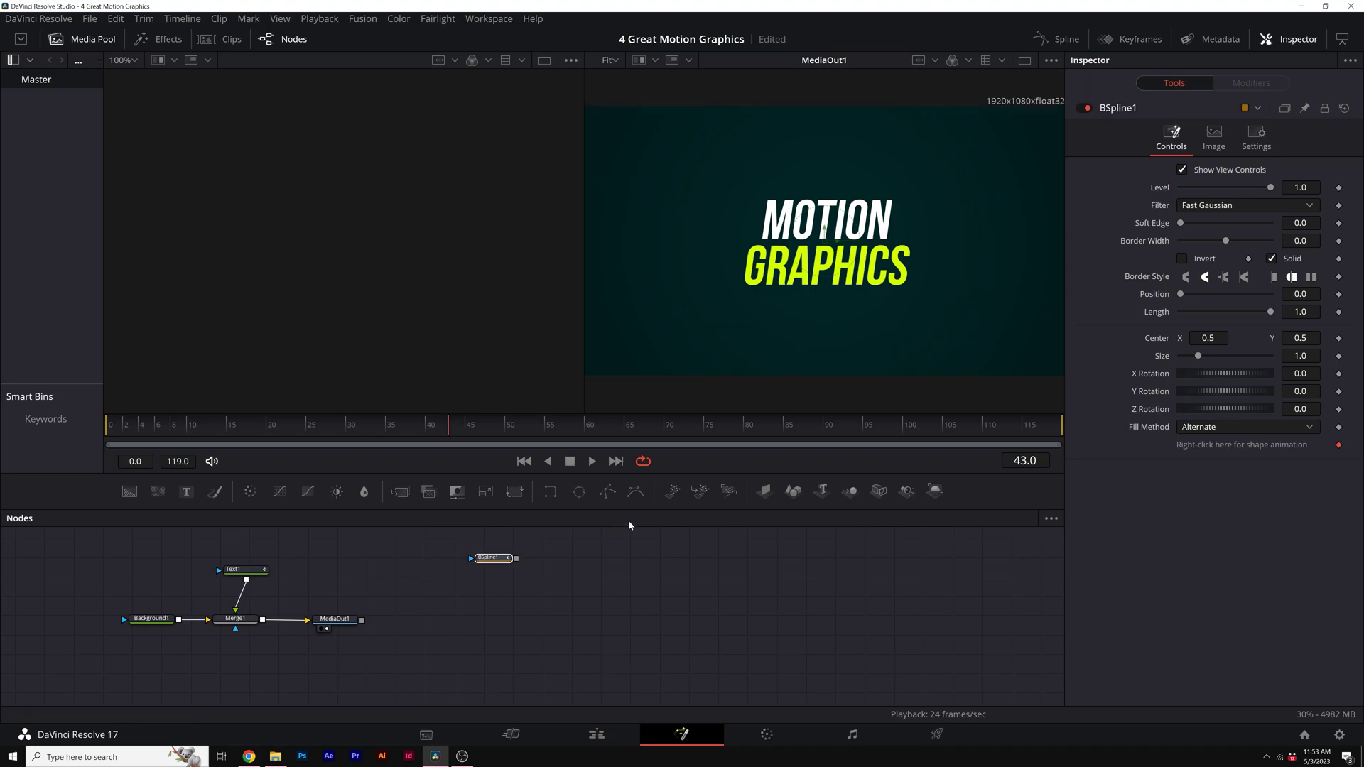
key("Delete")
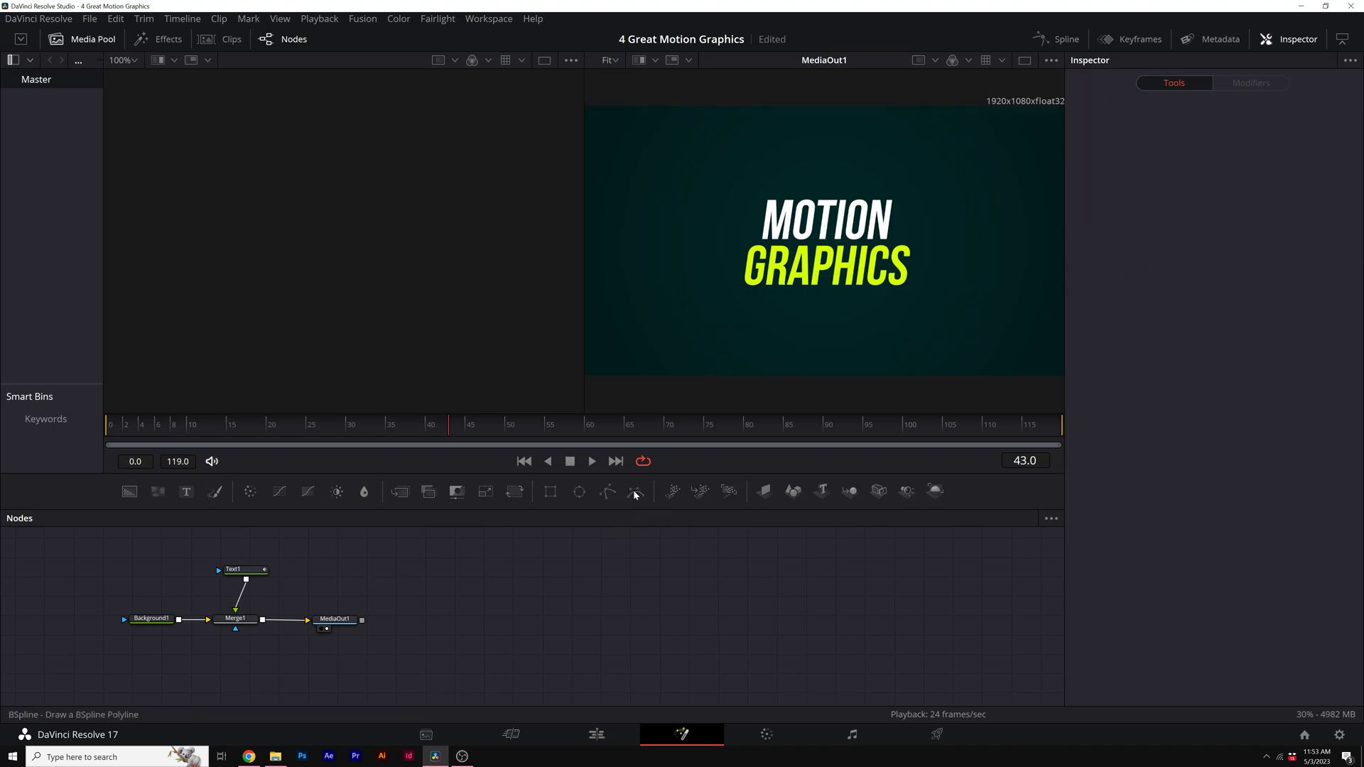
- Add a BSpline mask and draw an open loop around the title, pulling its control points outward to clear the text
left_click(635, 492)
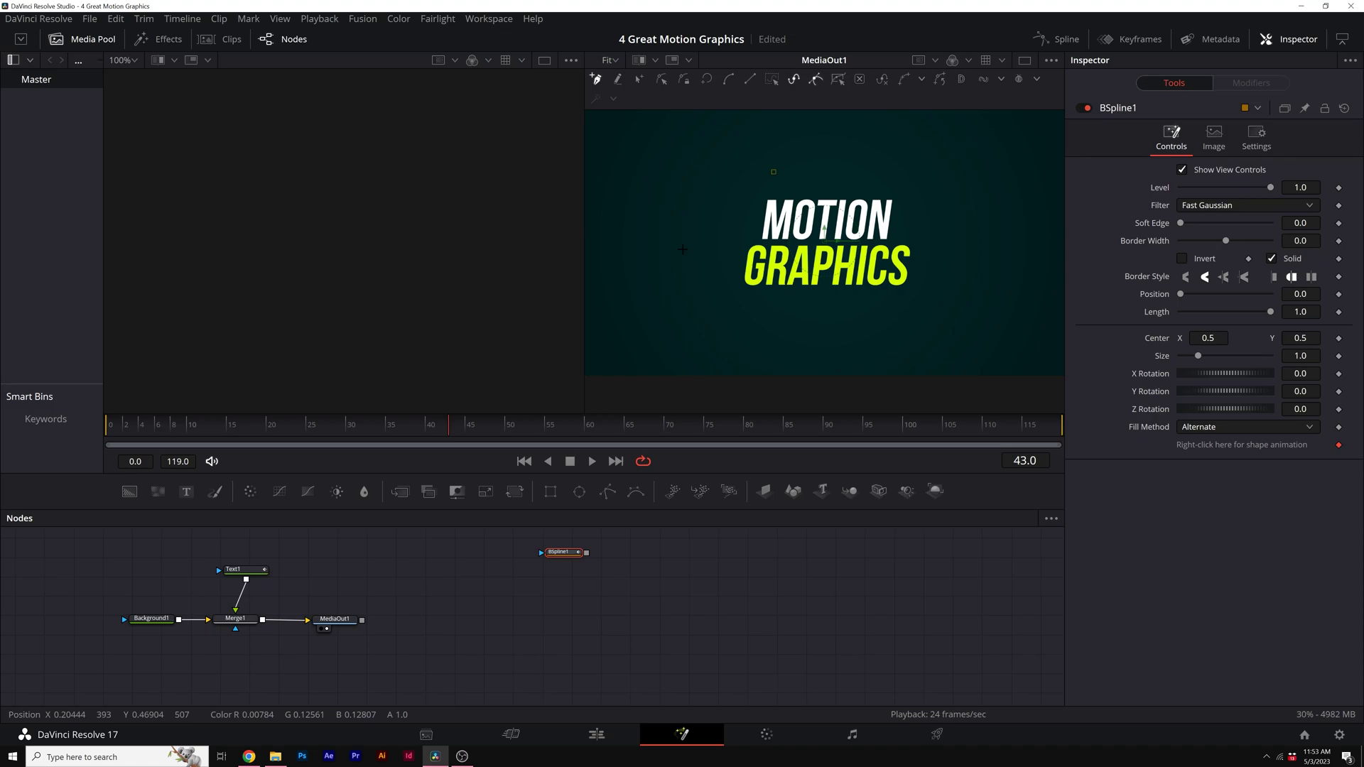
left_click(813, 344)
left_click_drag(682, 251, 629, 259)
left_click(894, 152)
left_click(755, 136)
left_click_drag(813, 344, 836, 364)
left_click_drag(956, 257, 976, 257)
left_click_drag(894, 151, 905, 150)
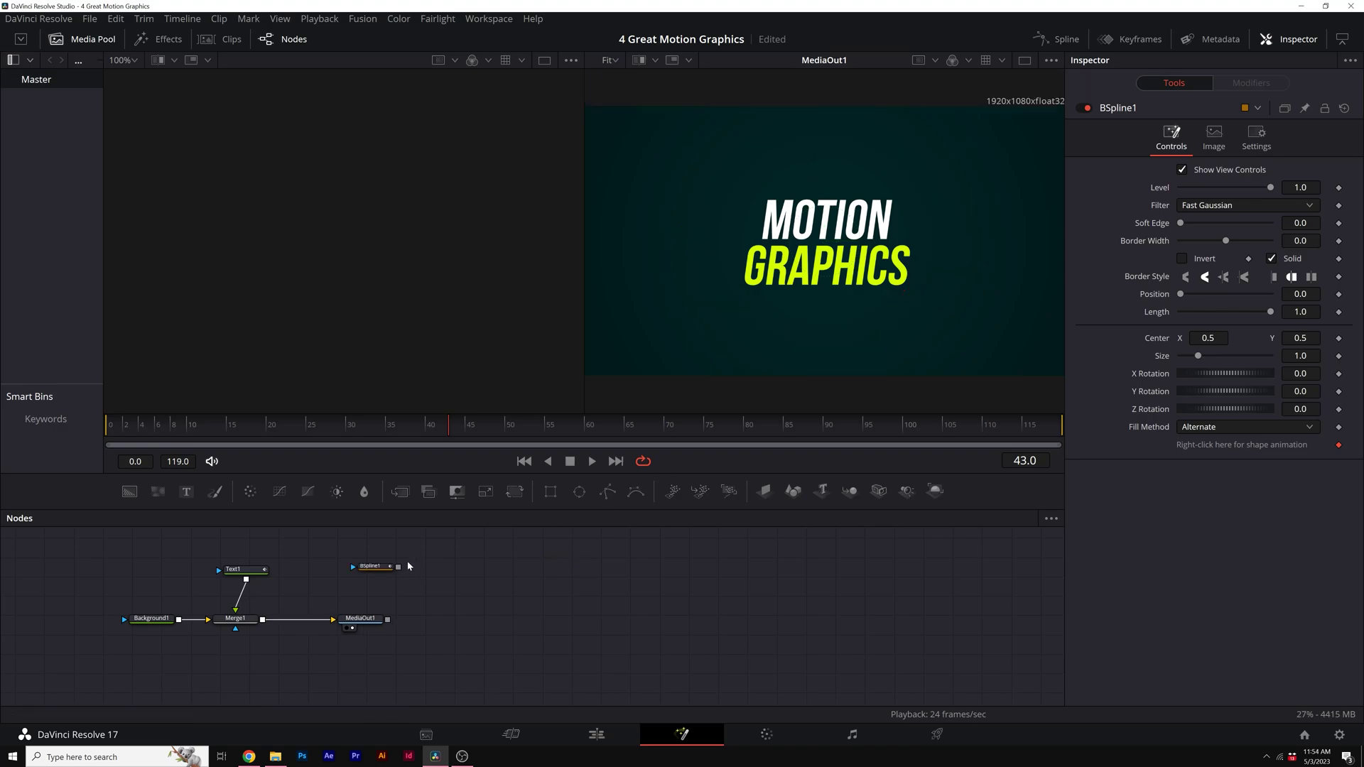
- Composite BSpline1 over the title through a new Merge between Merge1 and MediaOut1, and set the spline's border width to 0.01
left_click_drag(420, 552, 375, 579)
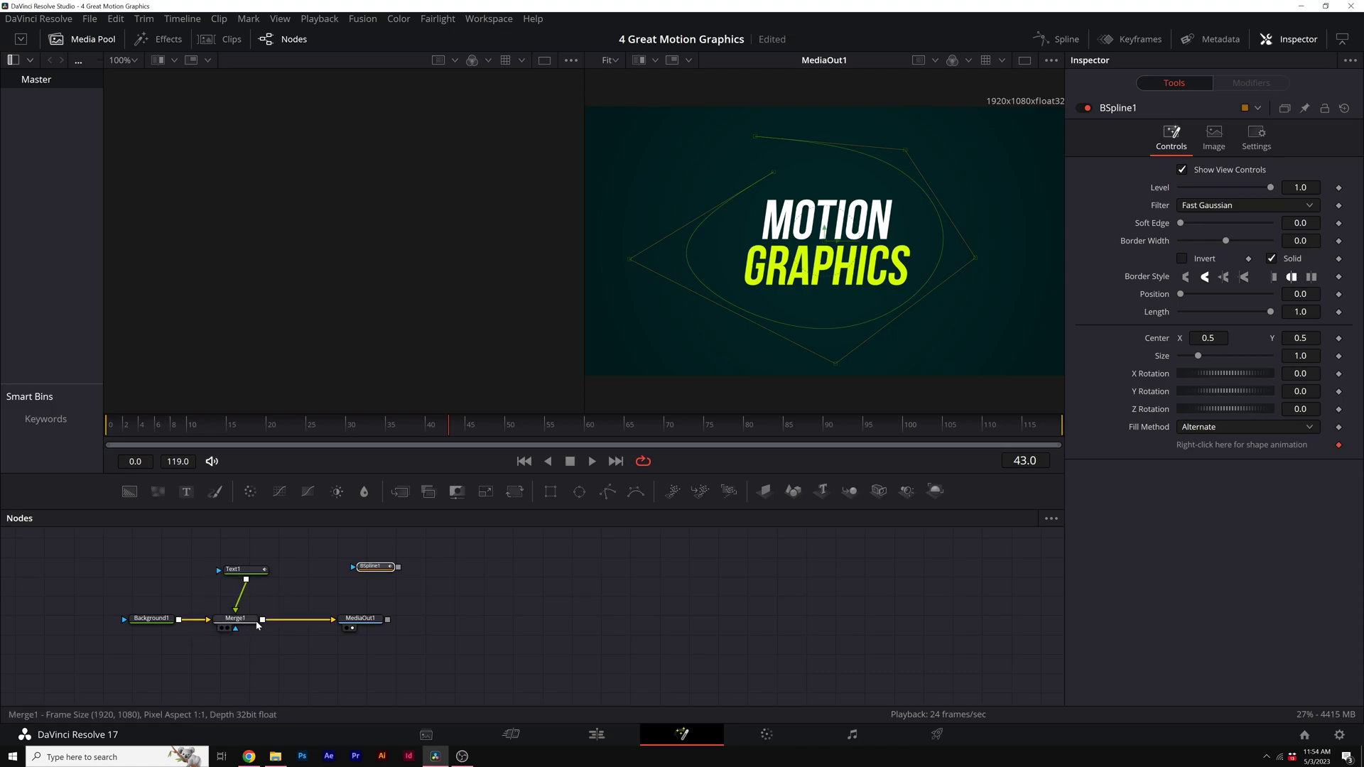
left_click(440, 580)
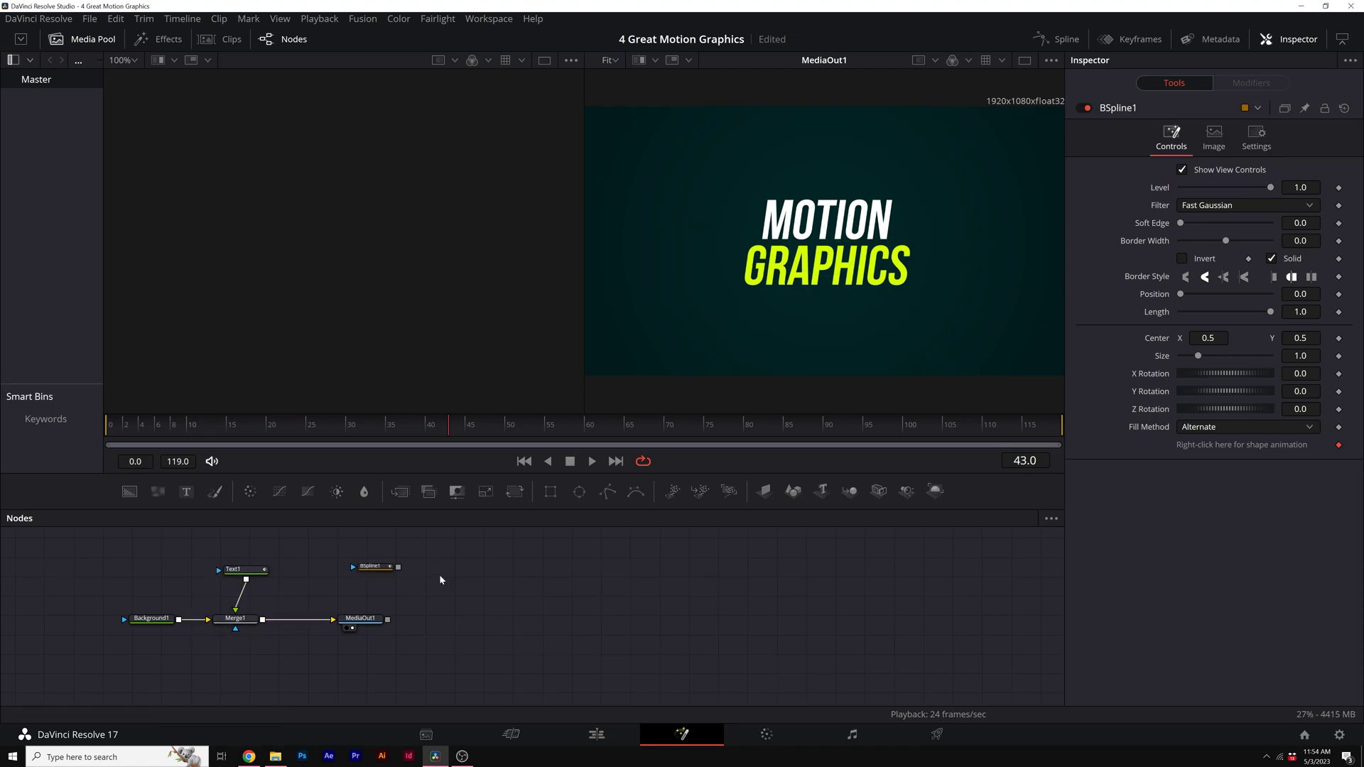
left_click(402, 492)
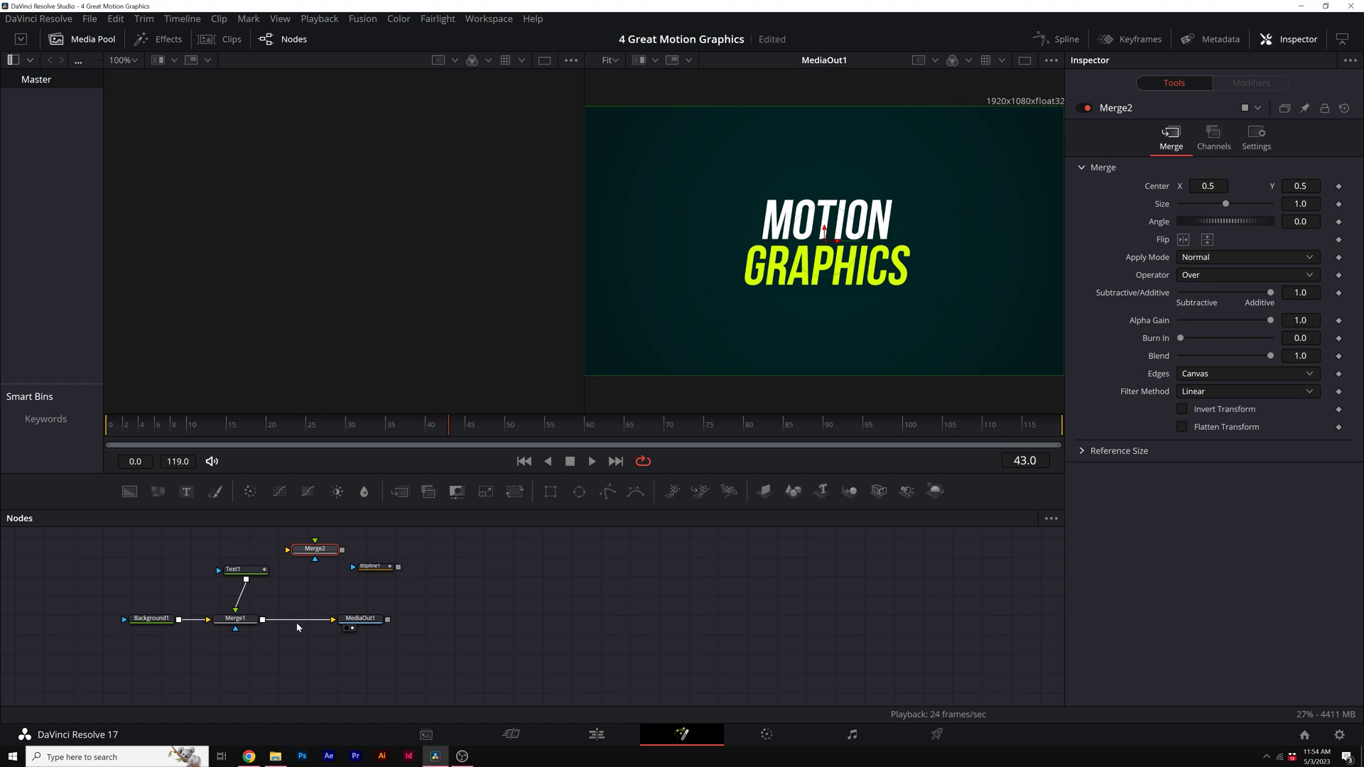
left_click_drag(299, 624, 341, 566)
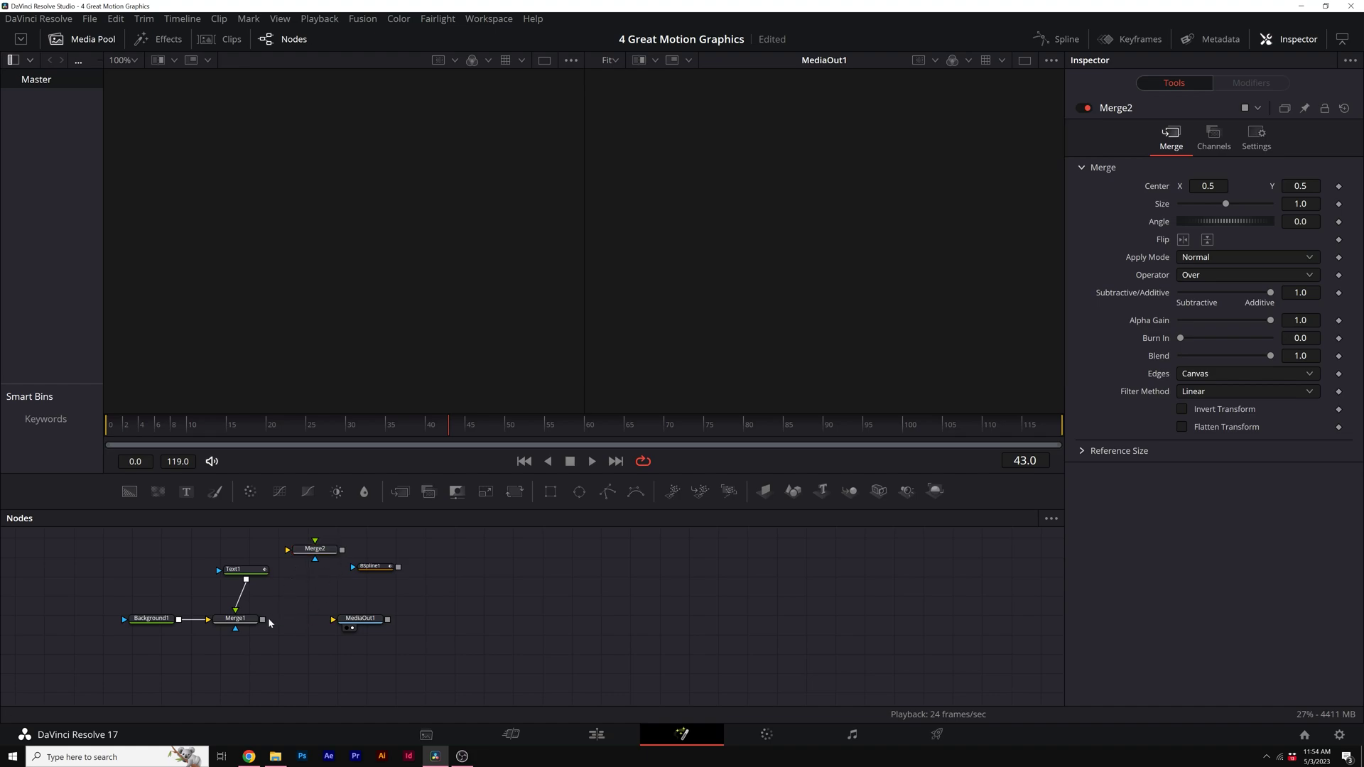
left_click_drag(264, 620, 322, 569)
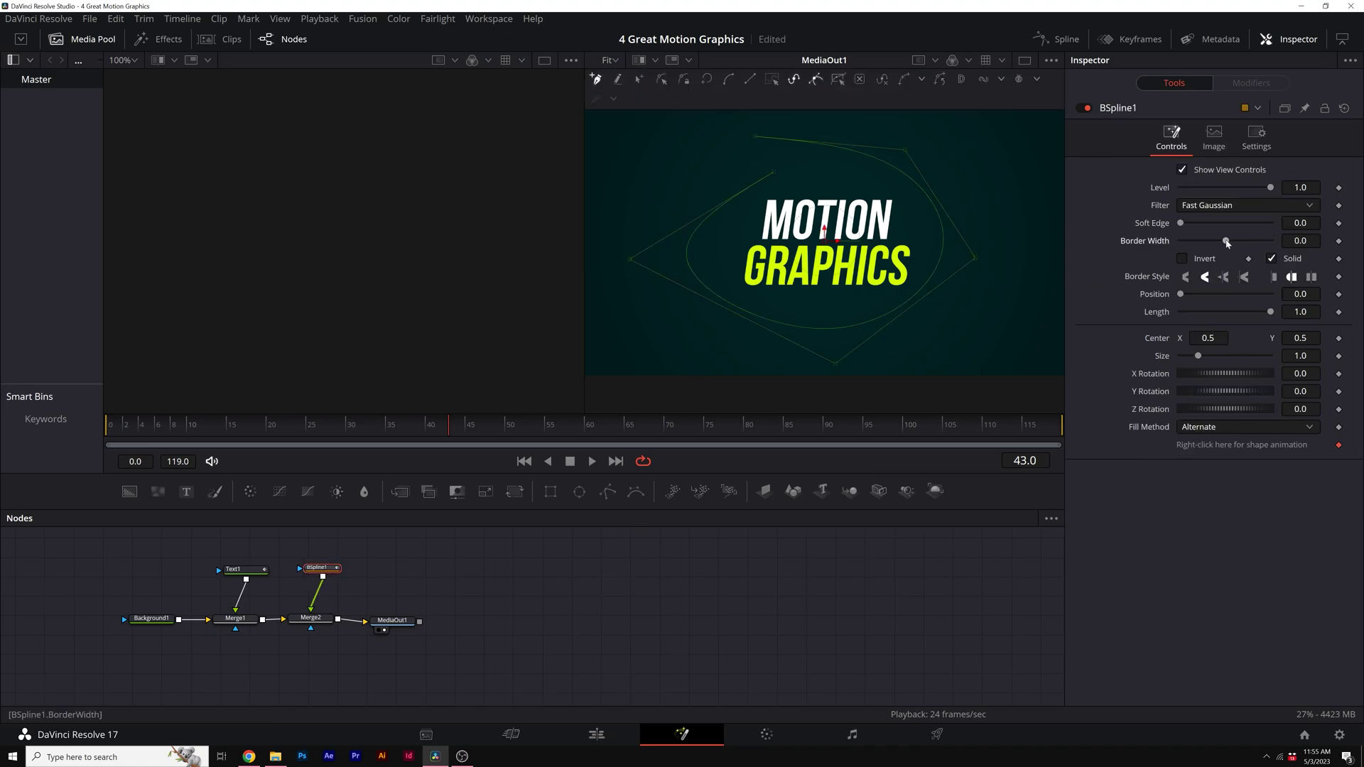
left_click_drag(1226, 241, 1229, 243)
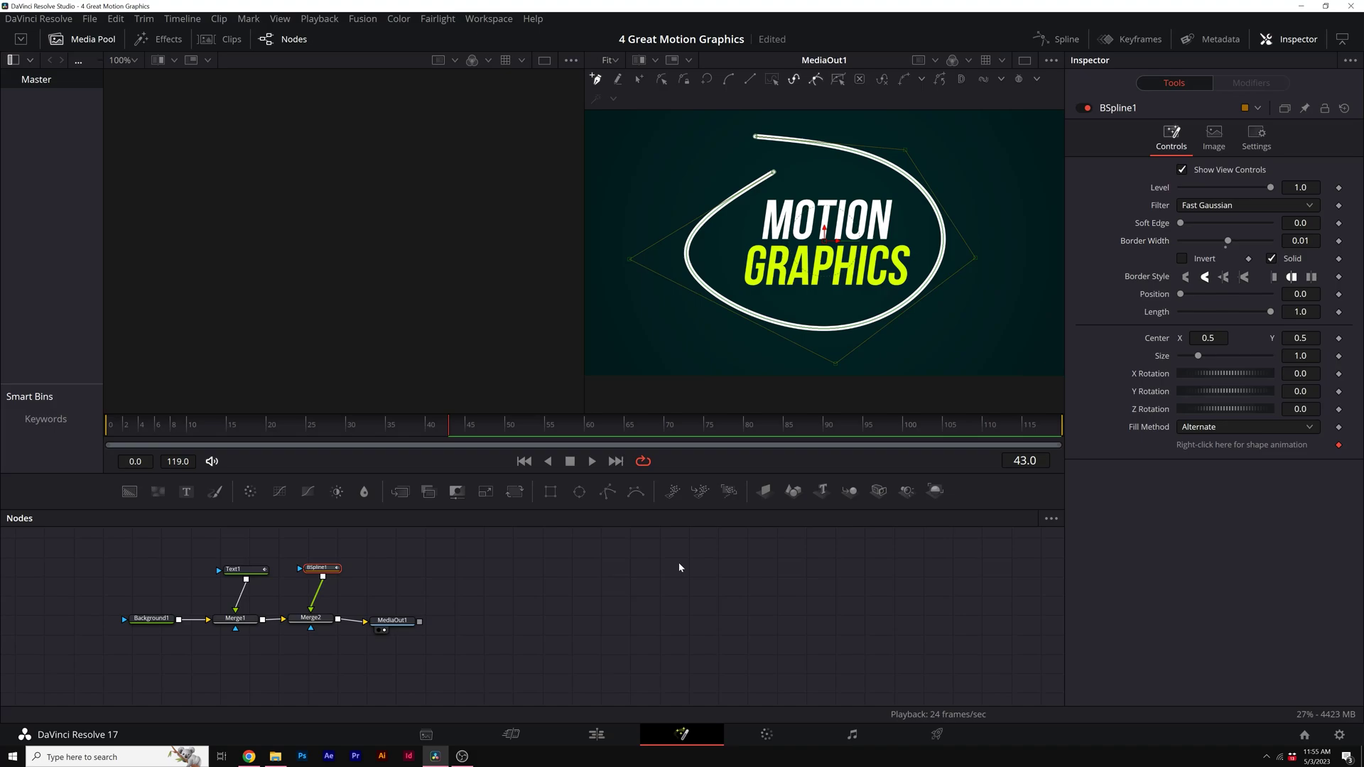
- Keyframe BSpline1's Length from 0.0 at frame 0 to 1.0 at frame 20 and scrub through the drawn stroke
left_click_drag(179, 425, 102, 443)
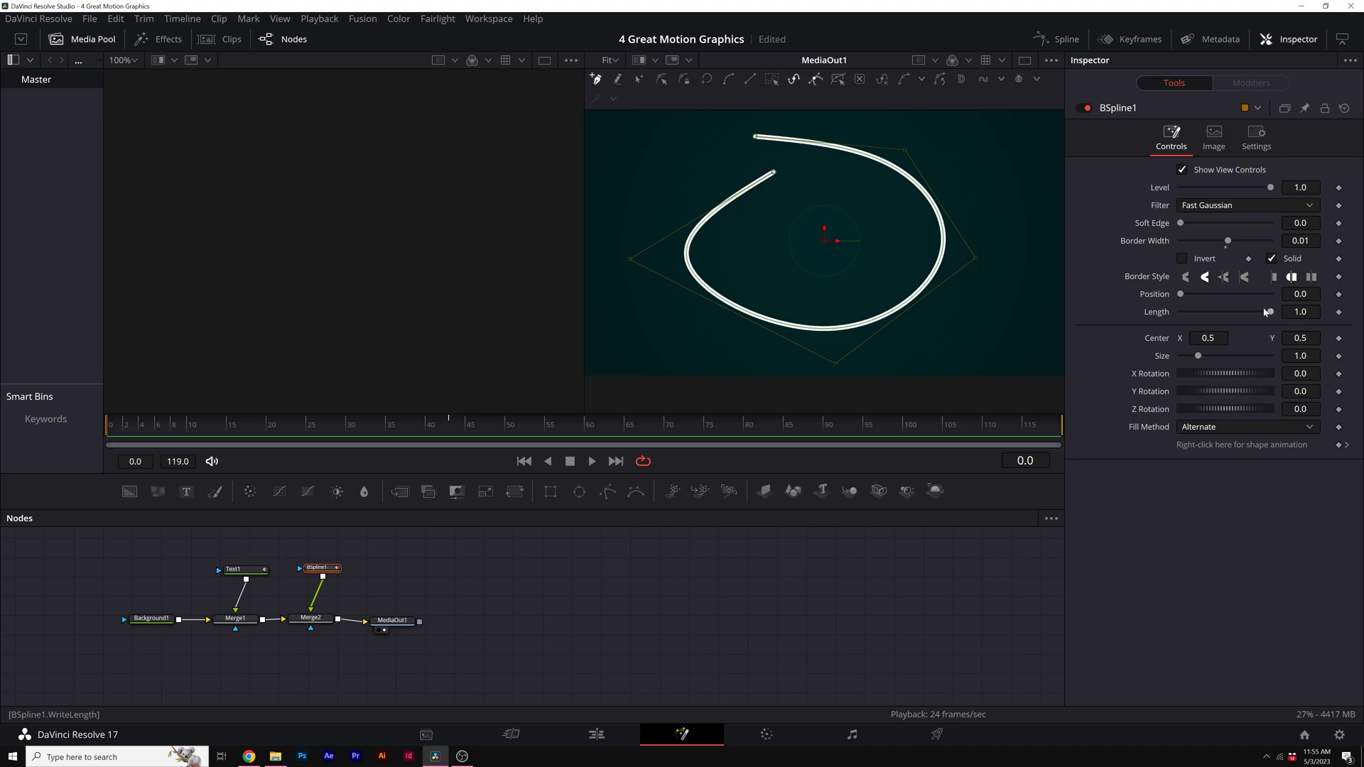
left_click_drag(1271, 312, 1159, 313)
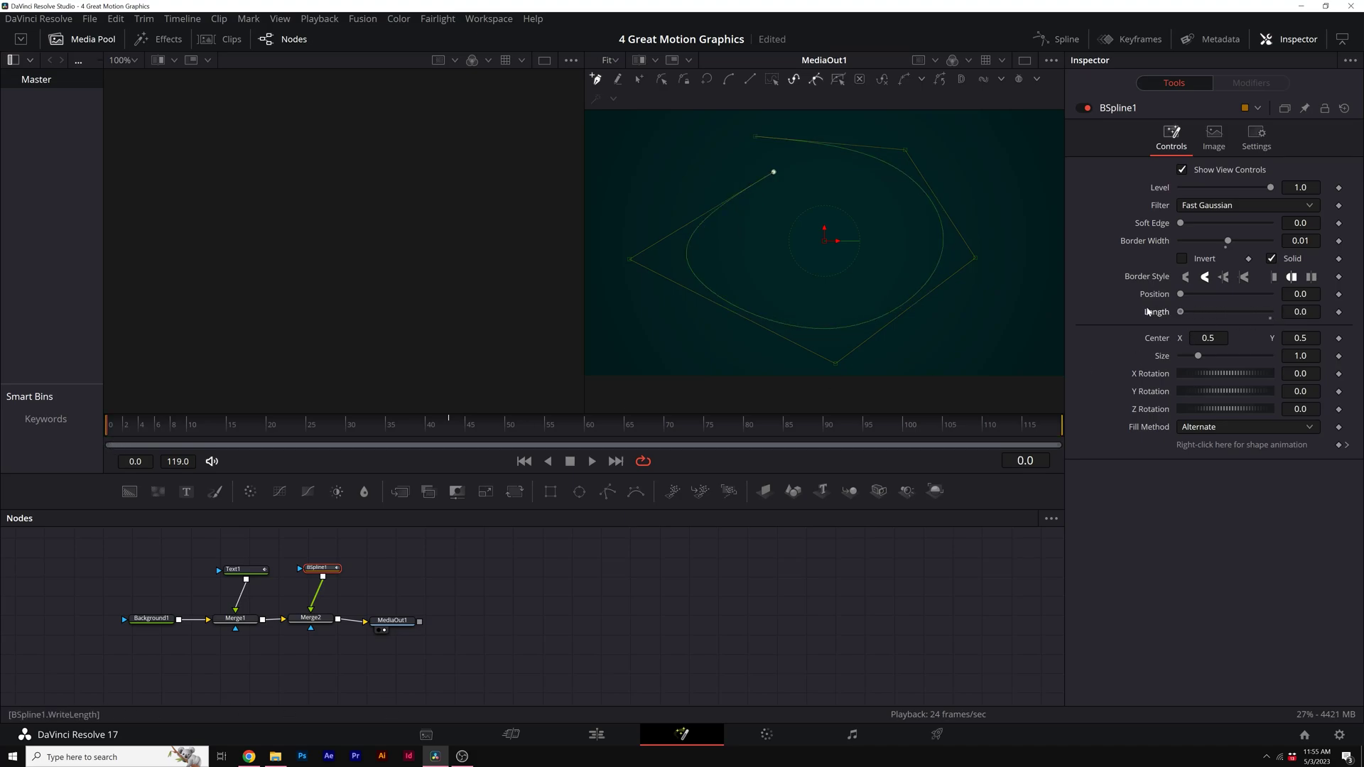
left_click(1339, 312)
left_click_drag(126, 430, 268, 430)
left_click_drag(1180, 312, 1231, 316)
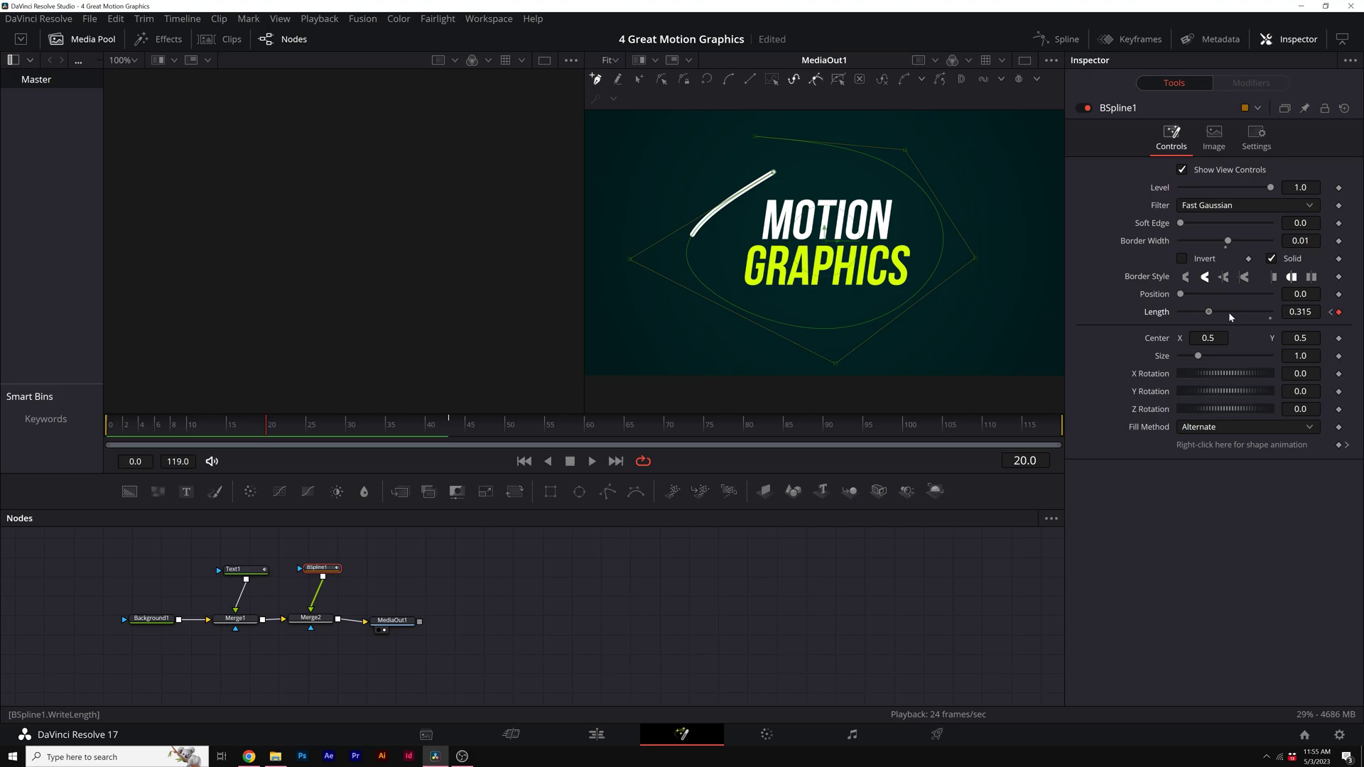
mouse_move(267, 429)
left_mouse_down()
mouse_move(142, 426)
mouse_move(253, 426)
left_mouse_up()
- Keyframe BSpline1's Position from 0.0 at frame 6 to 1.0 at frame 29, and play the stroke animation
left_click_drag(117, 428, 157, 429)
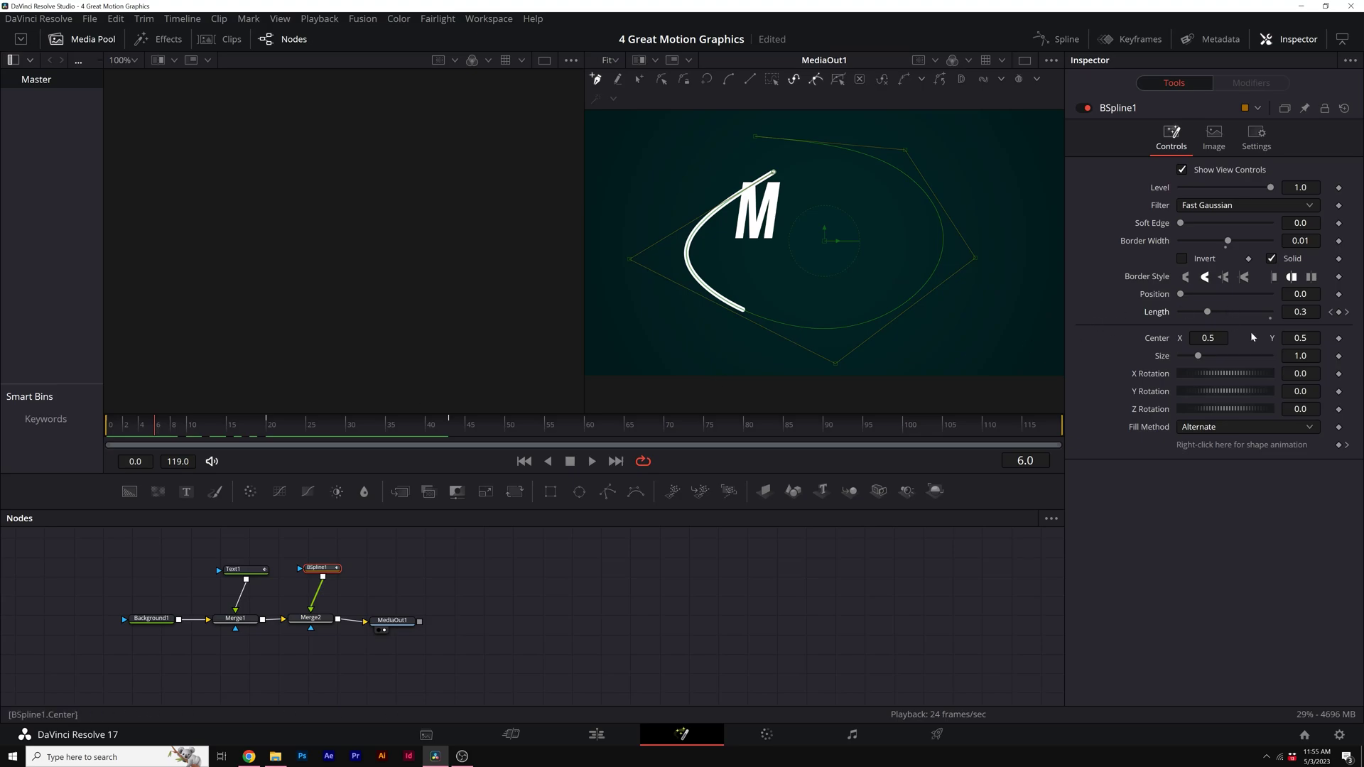
left_click(1340, 296)
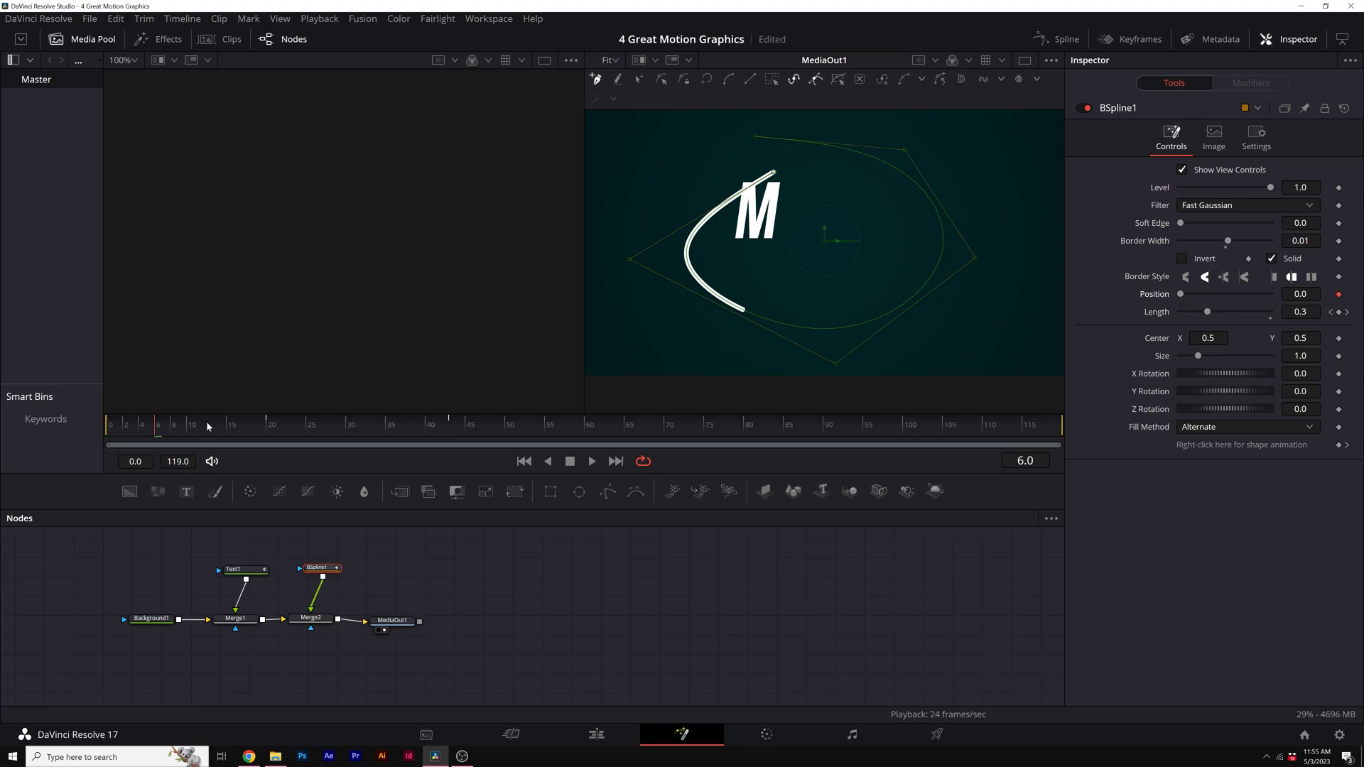
left_click_drag(300, 429, 321, 432)
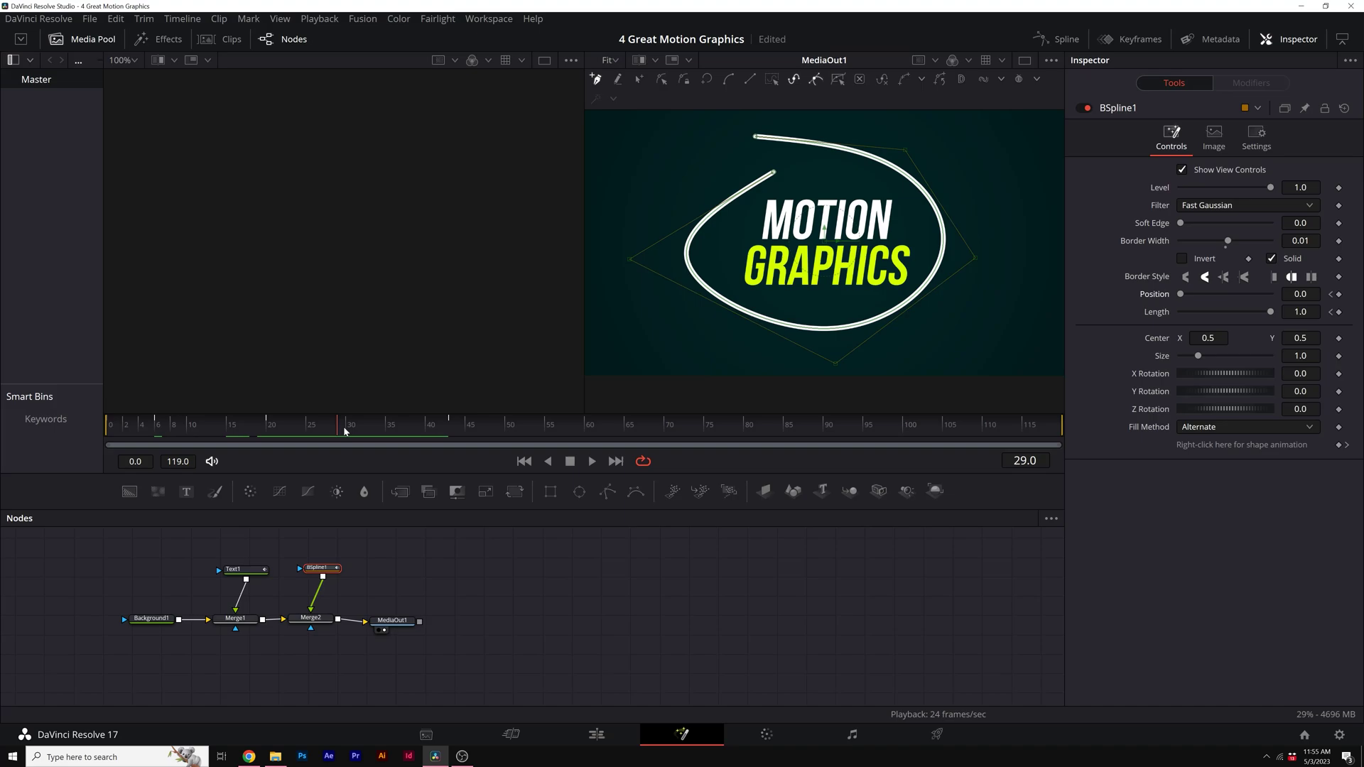
left_click_drag(1180, 294, 1280, 302)
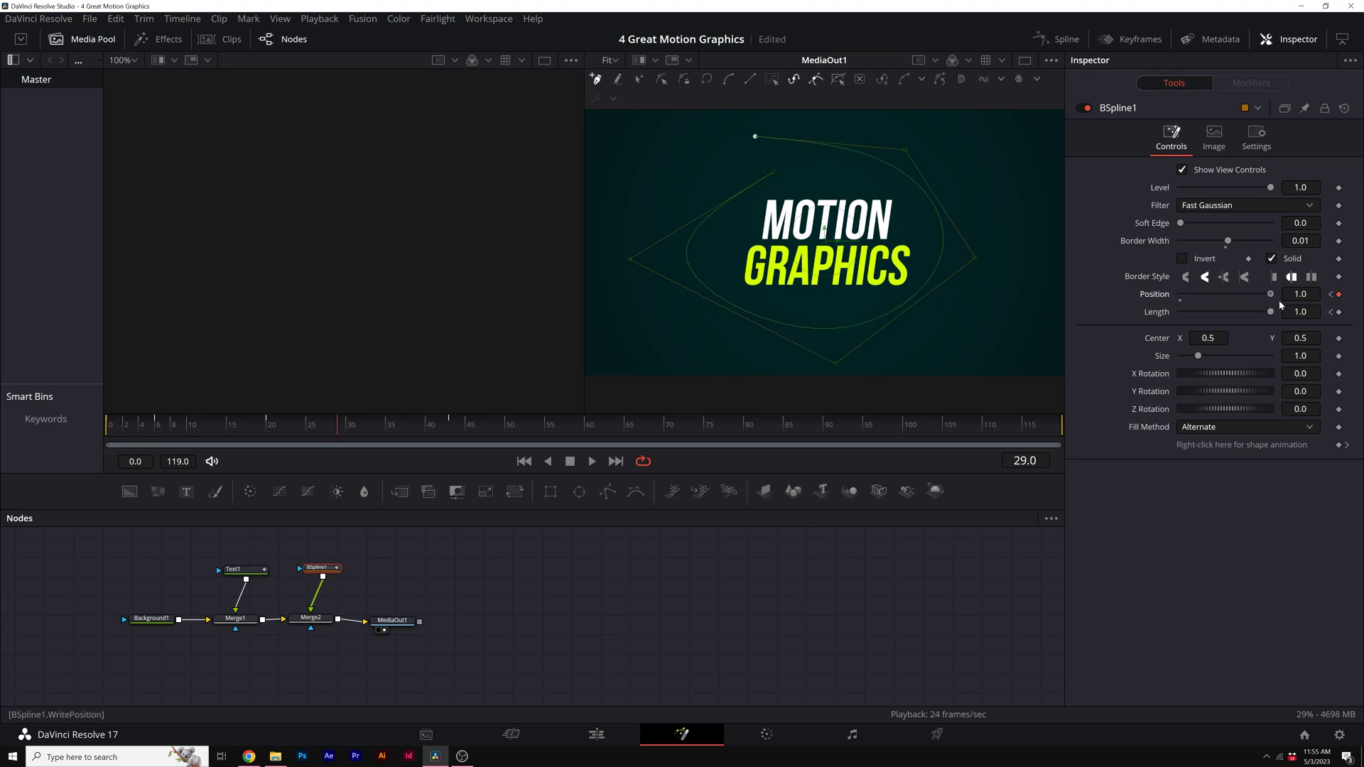
key("space")
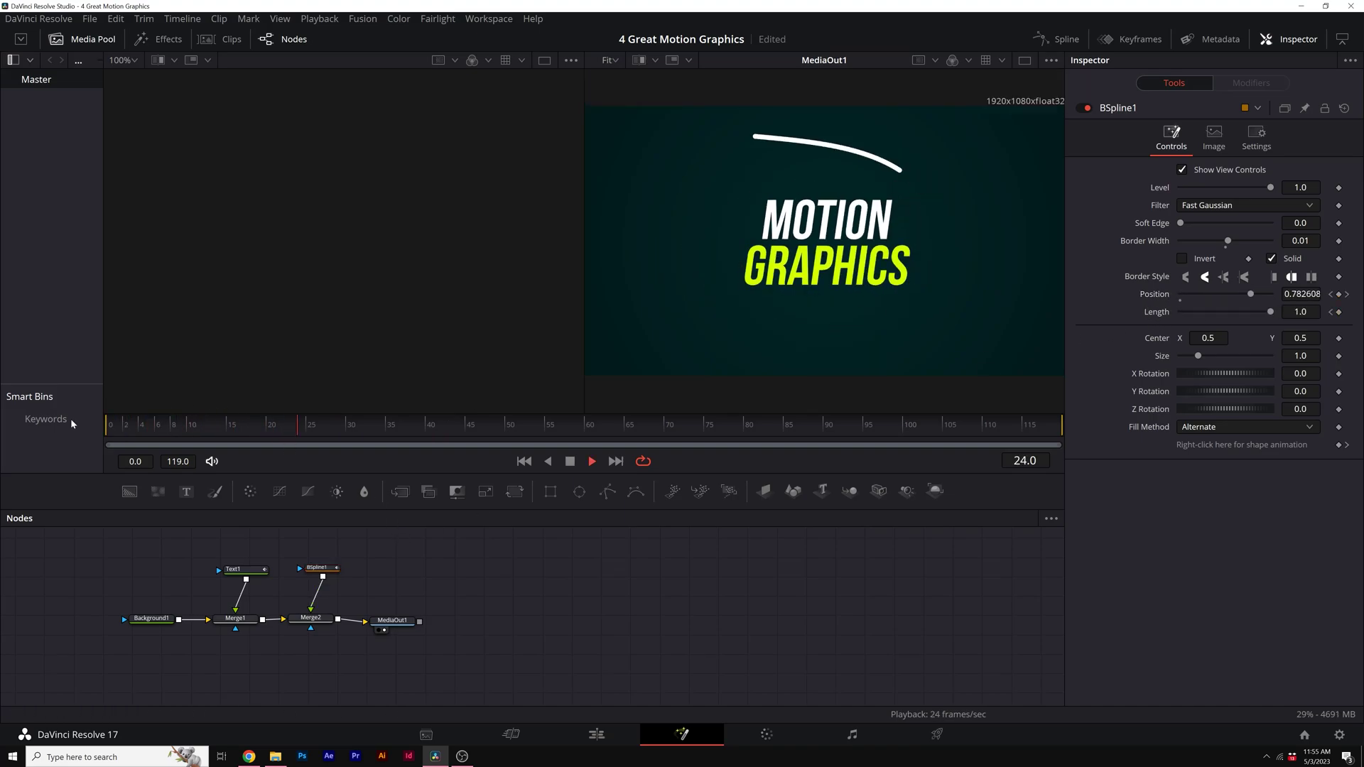
key("space")
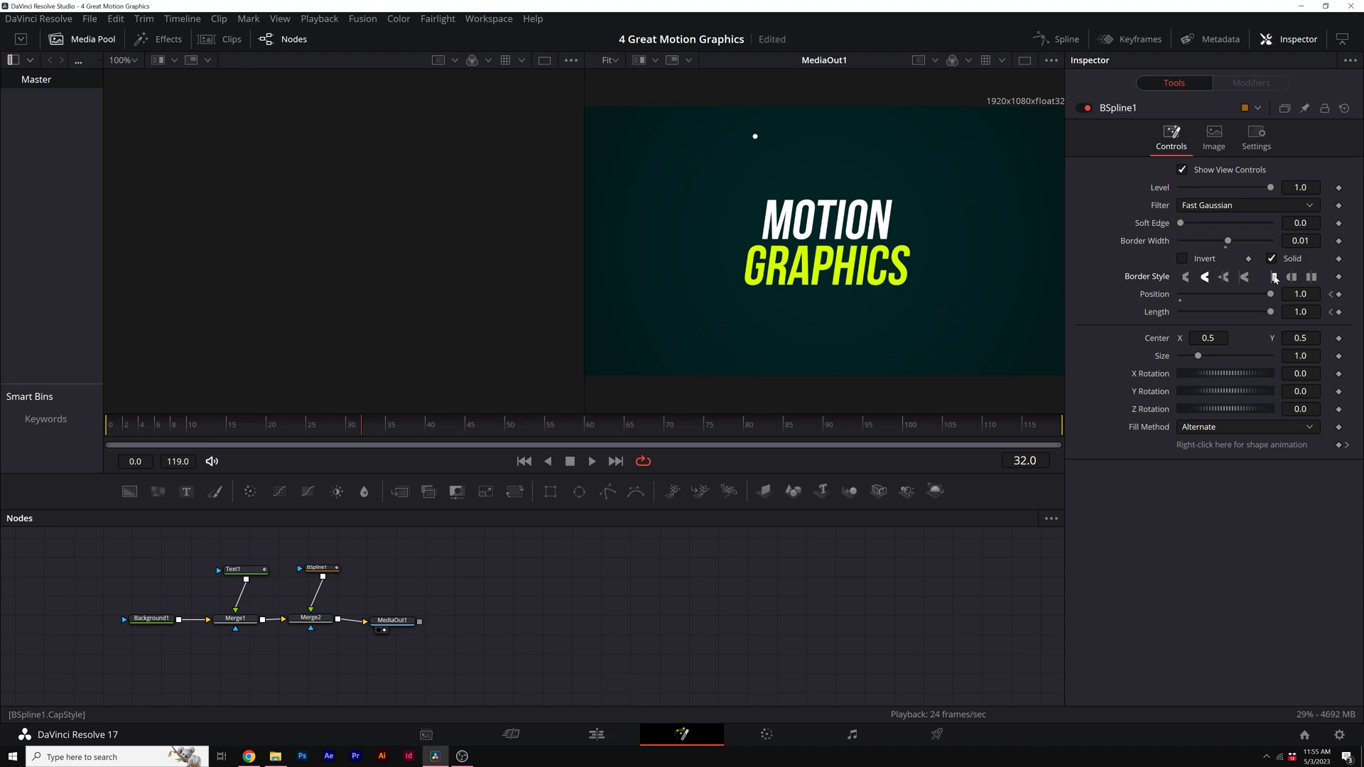
left_click_drag(155, 427, 98, 424)
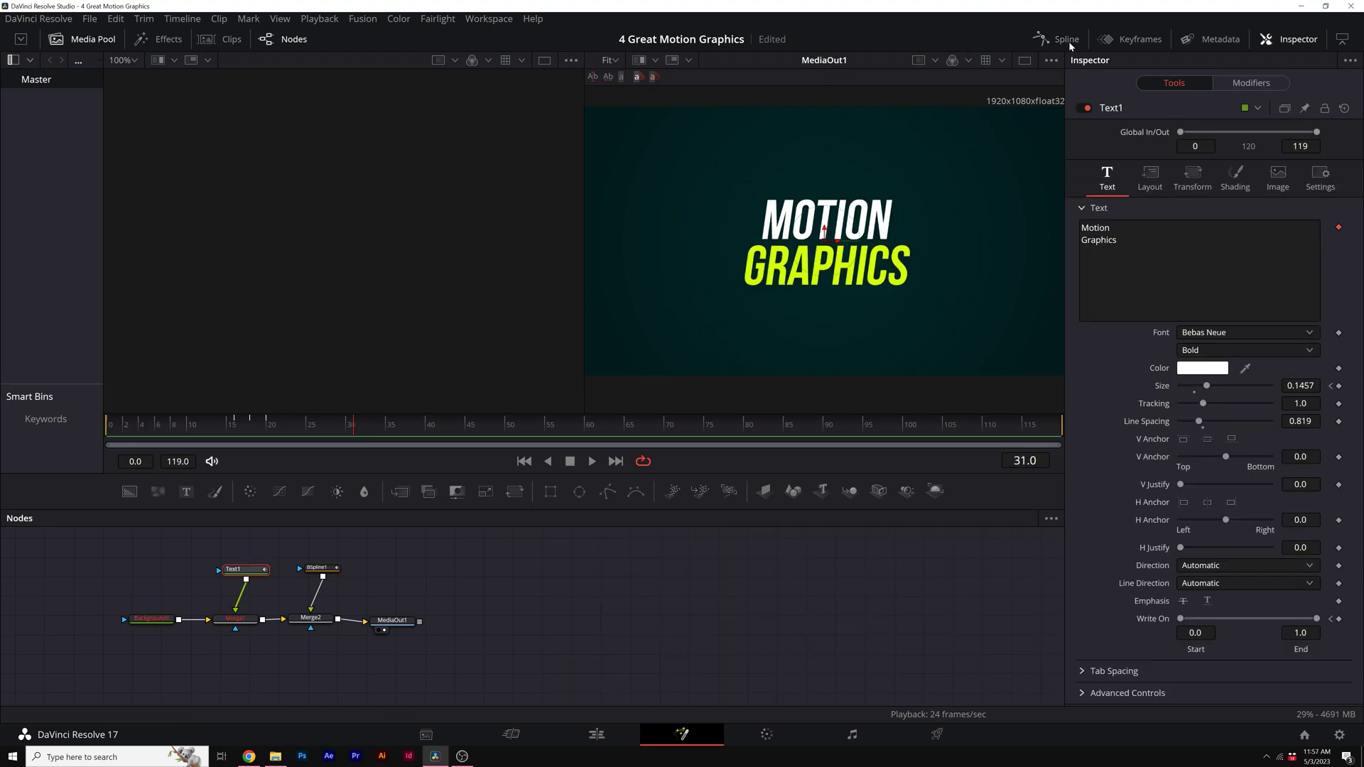
- Isolate BSpline1's Position curve in the spline editor and ease its keyframes into an S-shaped curve
left_click(568, 624)
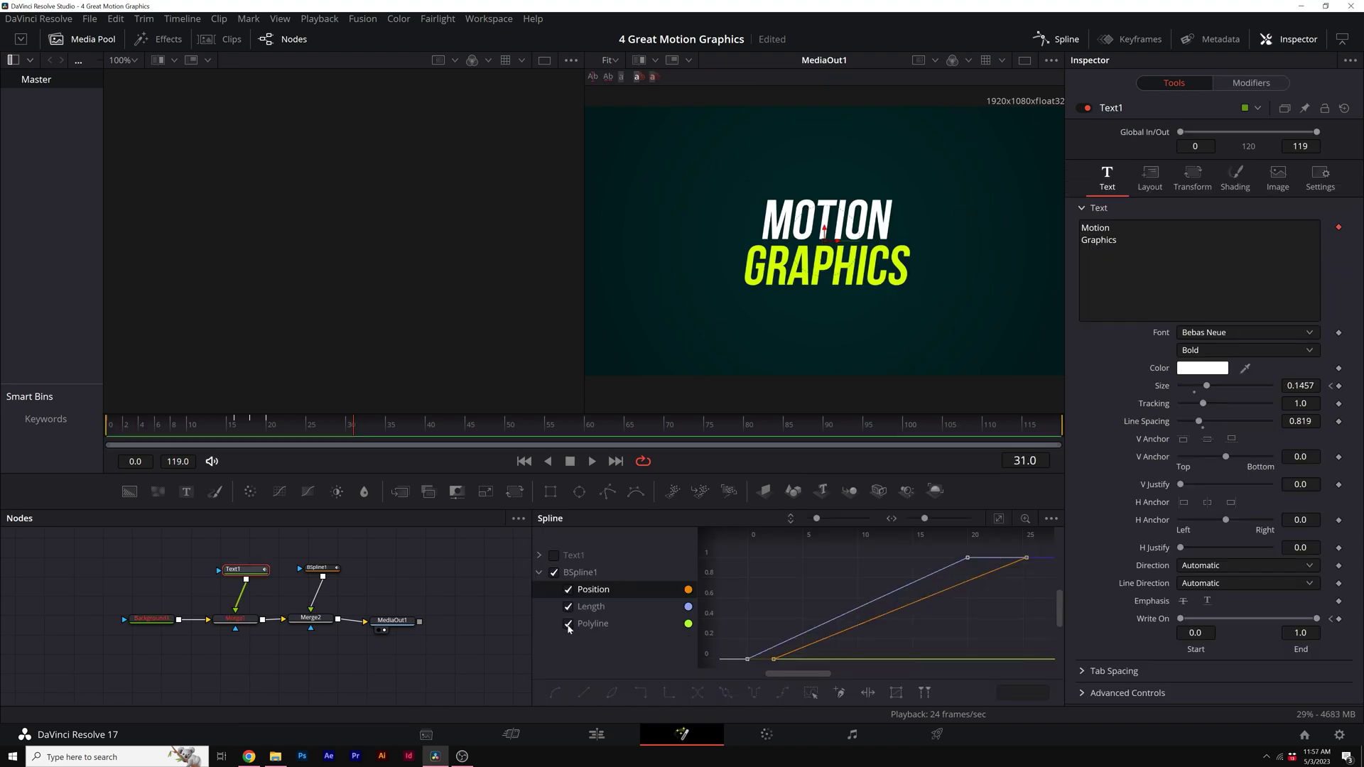
left_click(568, 625)
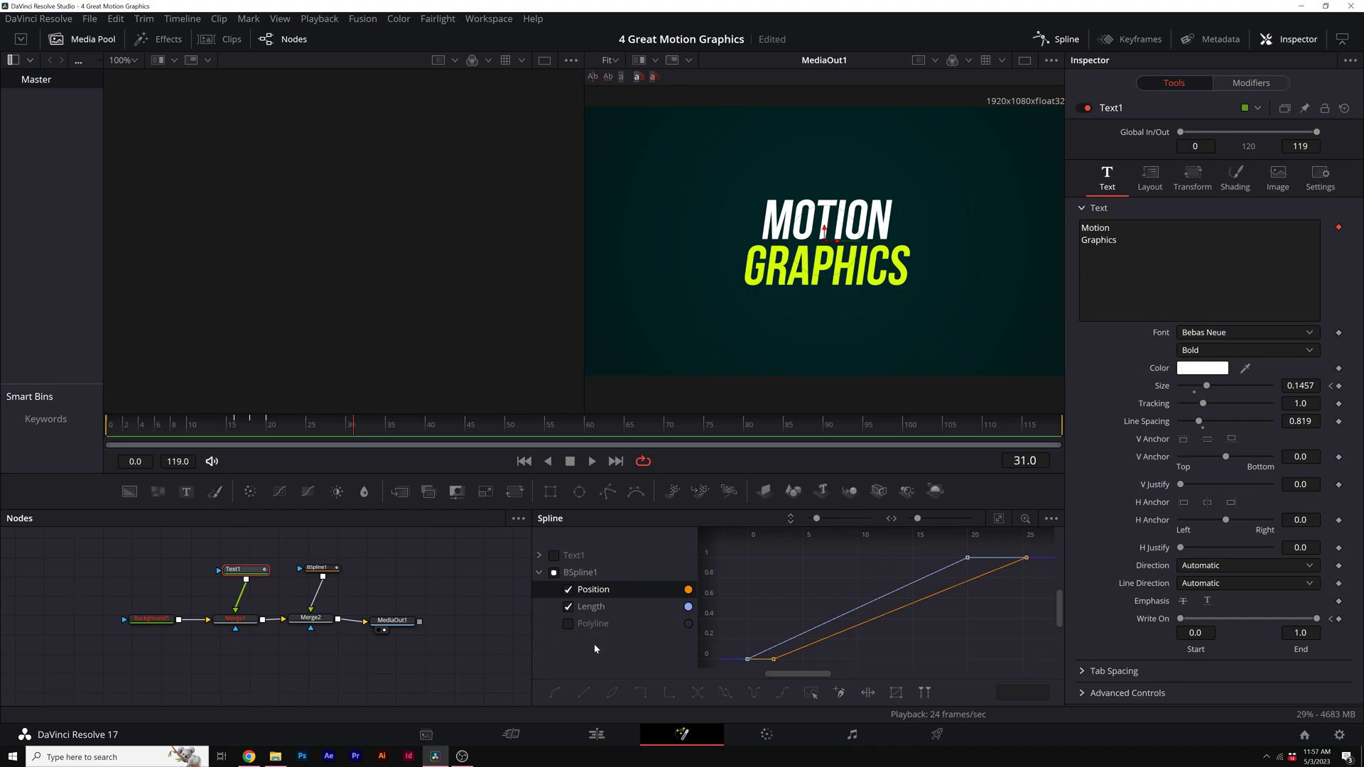
left_click(568, 607)
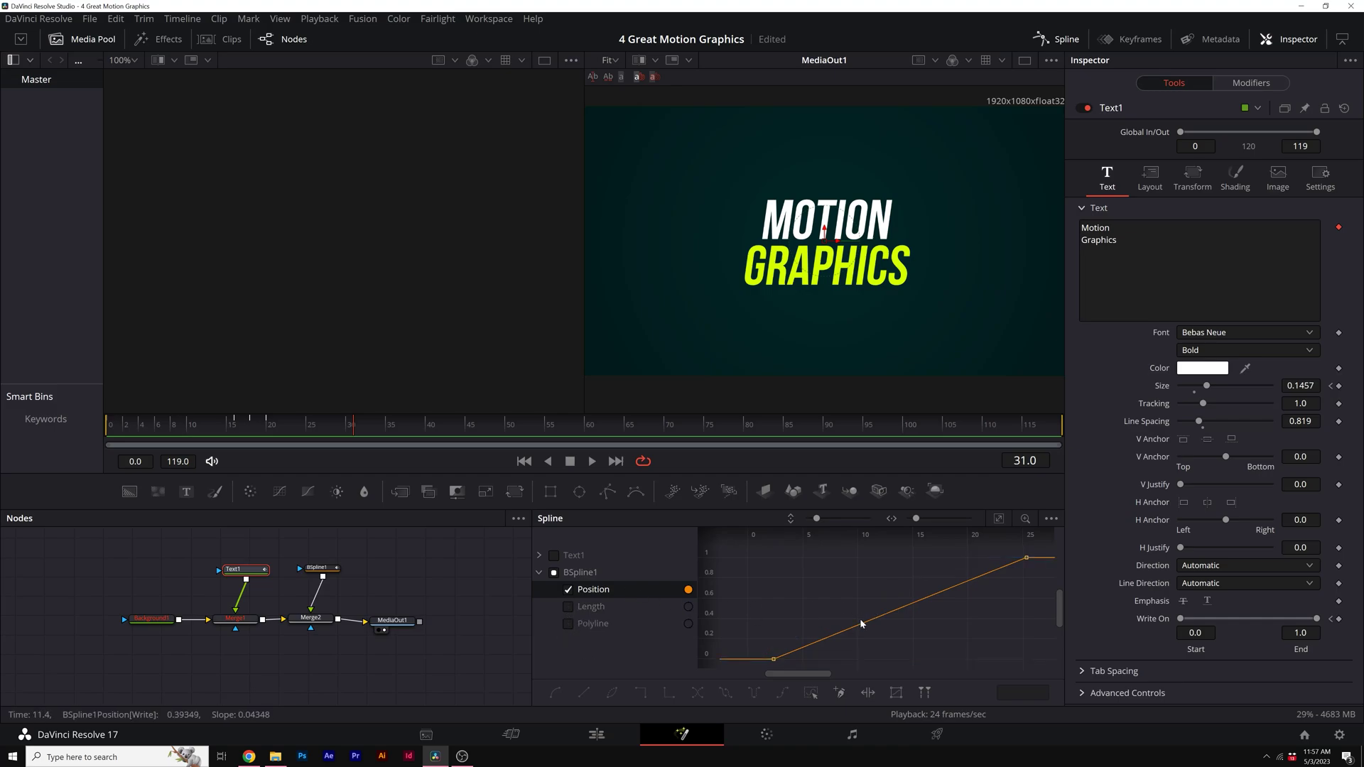
left_click(990, 573)
key("f")
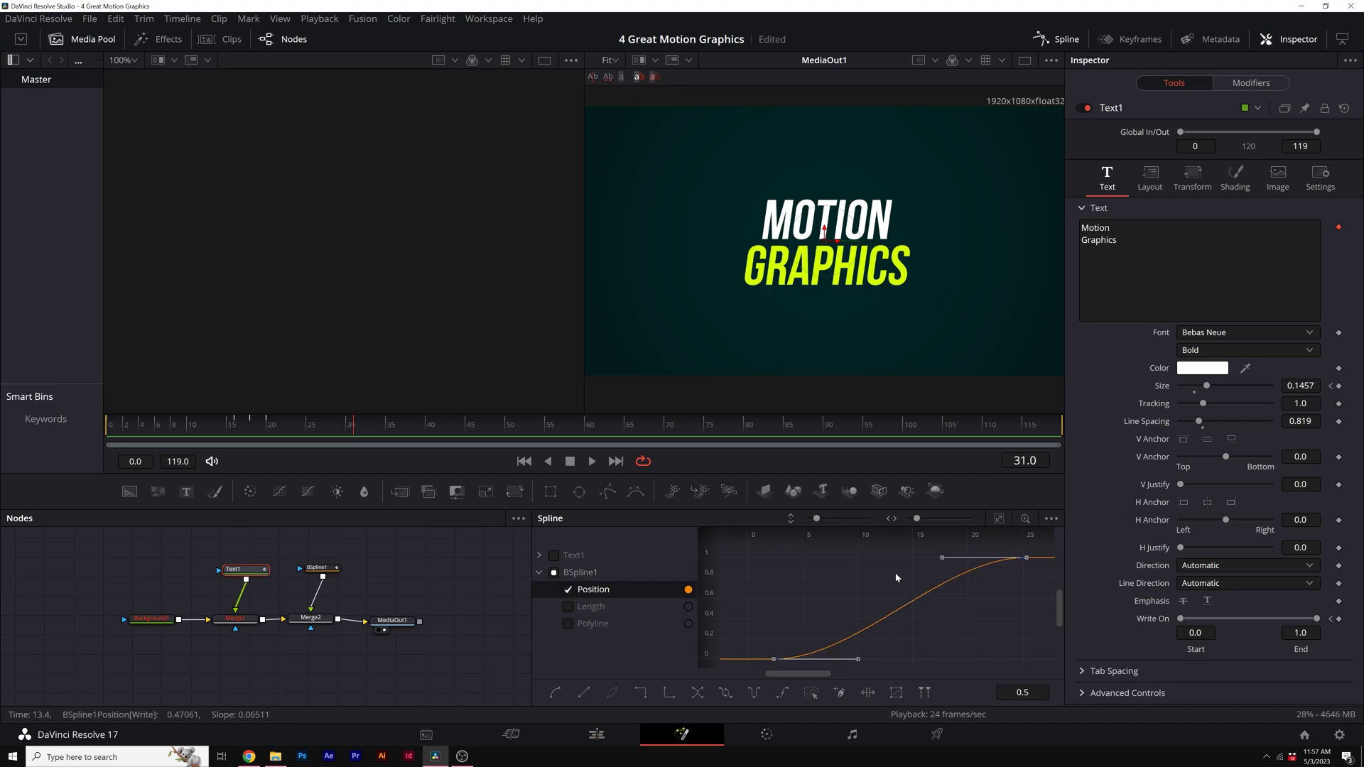
- Show only BSpline1's Length curve, smooth all its keyframes, and scrub the timeline to preview the eased stroke
left_click(568, 590)
left_click(569, 607)
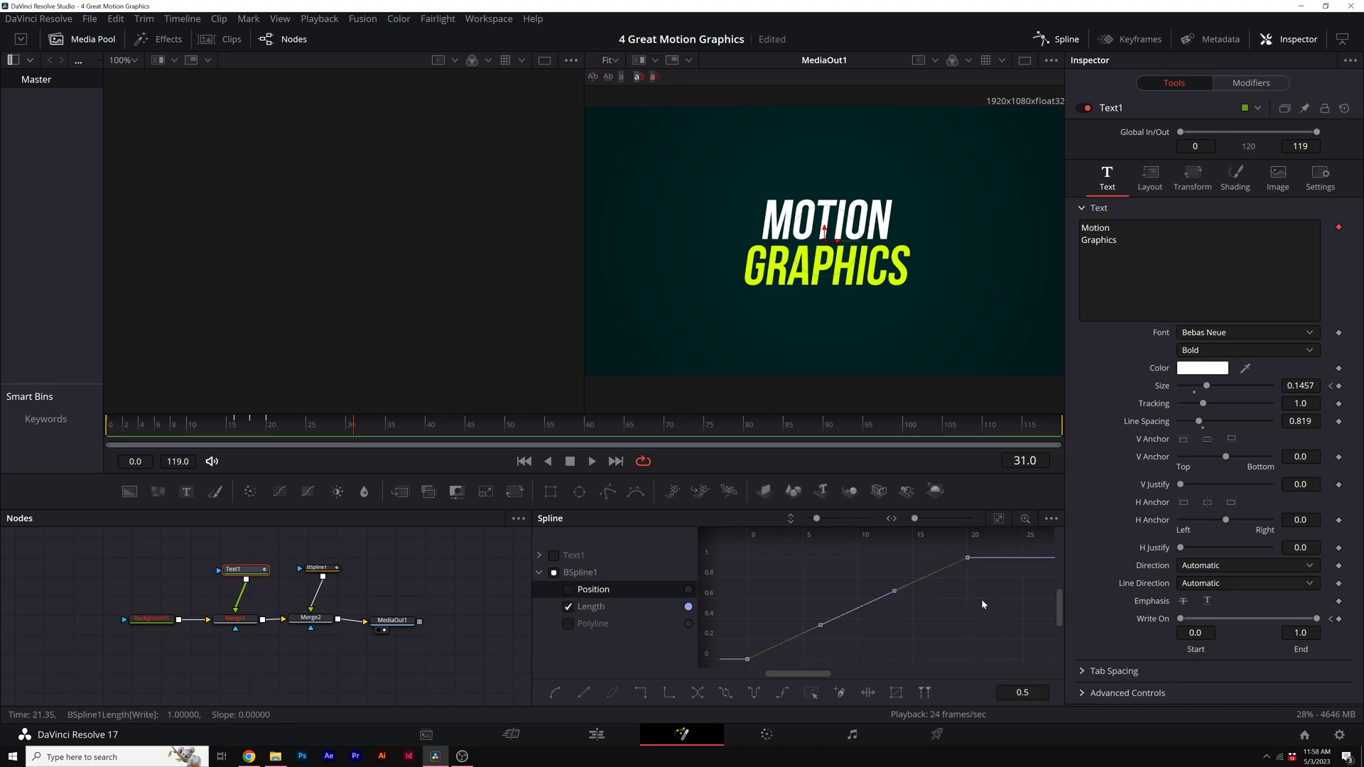
key("ctrl+a")
key("s")
left_click(176, 423)
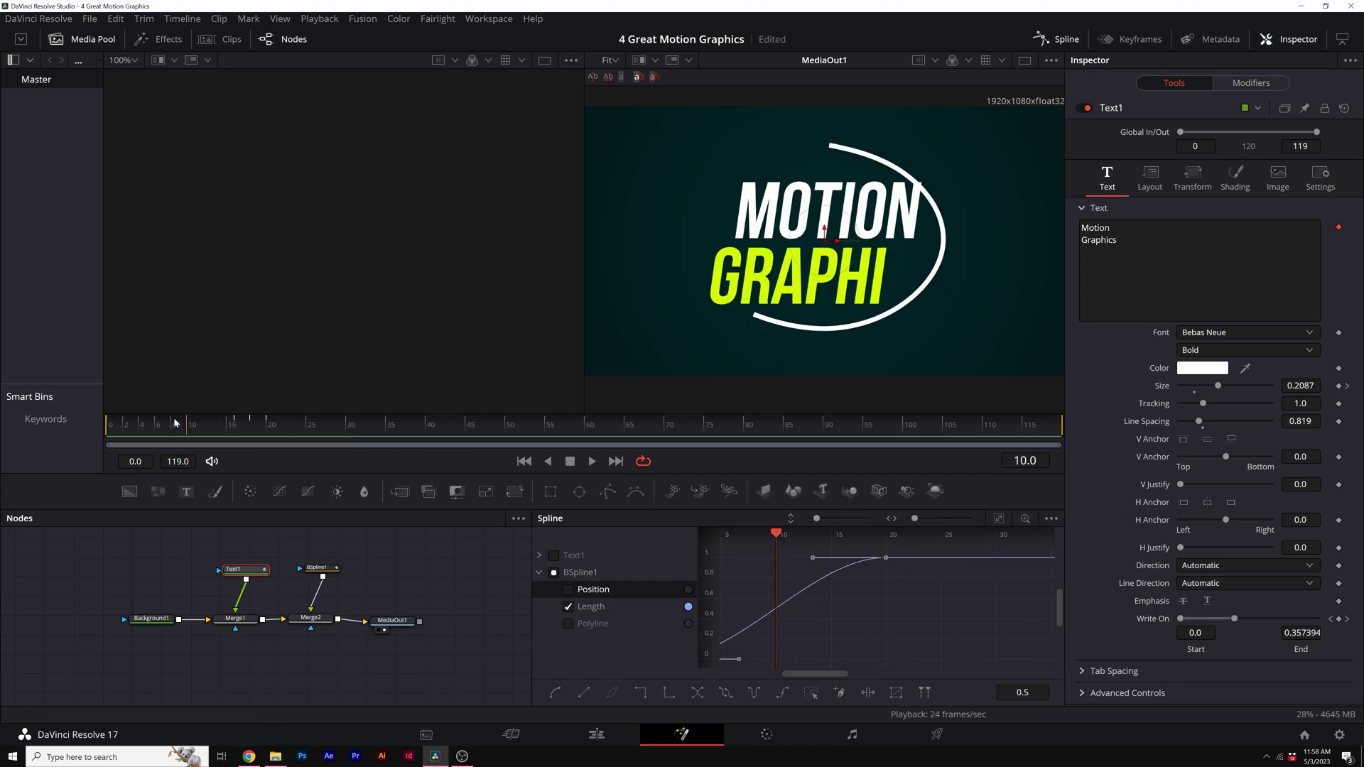
left_click_drag(175, 423, 240, 429)
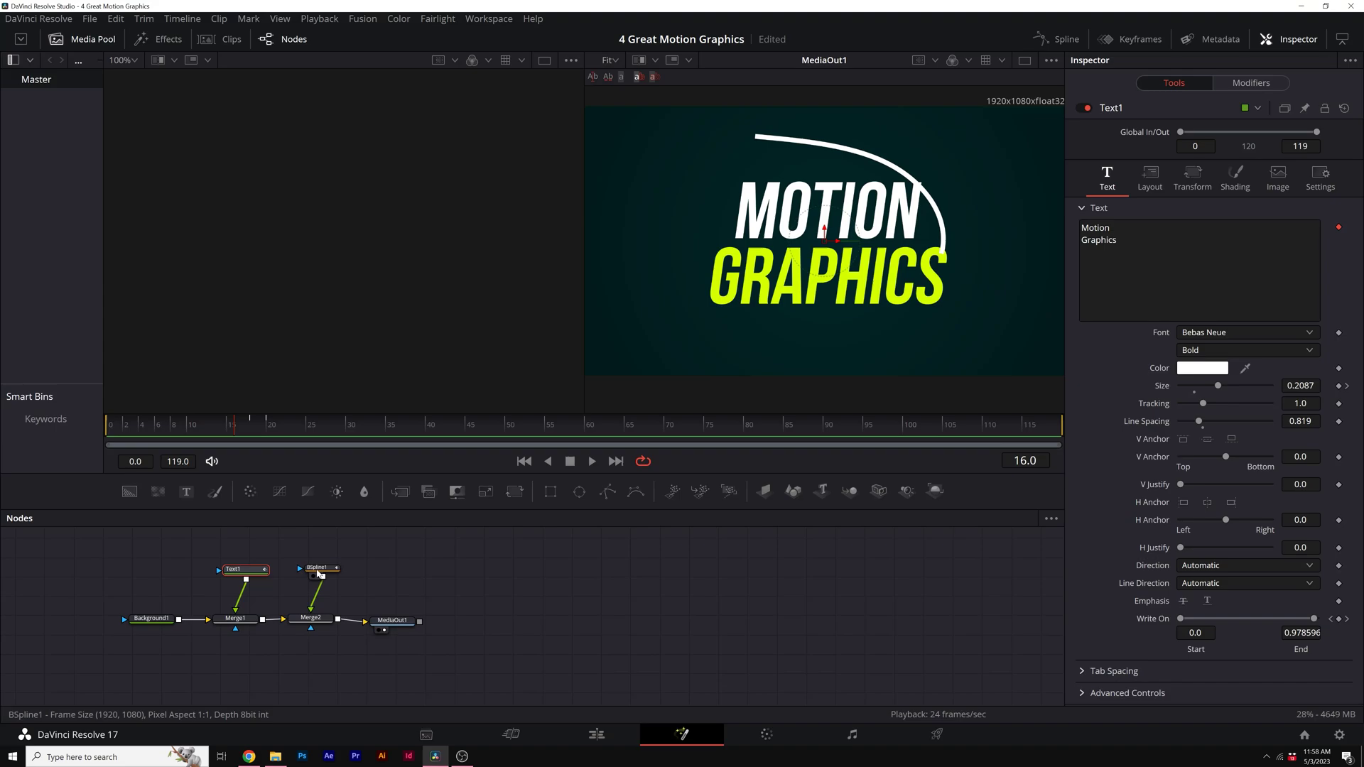
- Duplicate BSpline1 into the chain feeding Merge2 and select the uppermost spline node
left_click(317, 568)
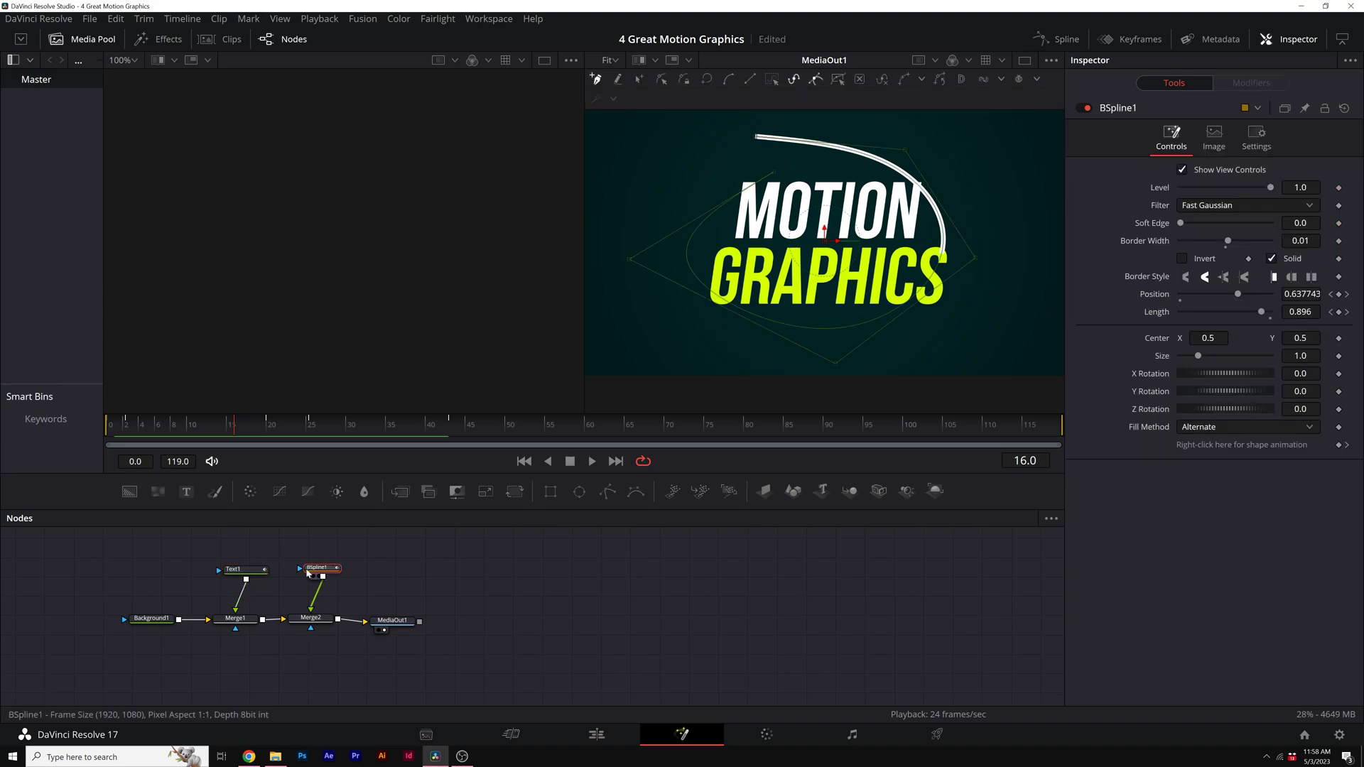
key("ctrl+v")
mouse_move(331, 588)
left_mouse_down()
mouse_move(373, 589)
mouse_move(330, 597)
mouse_move(350, 593)
mouse_move(328, 589)
mouse_move(341, 550)
mouse_move(325, 584)
left_mouse_up()
left_click(332, 551)
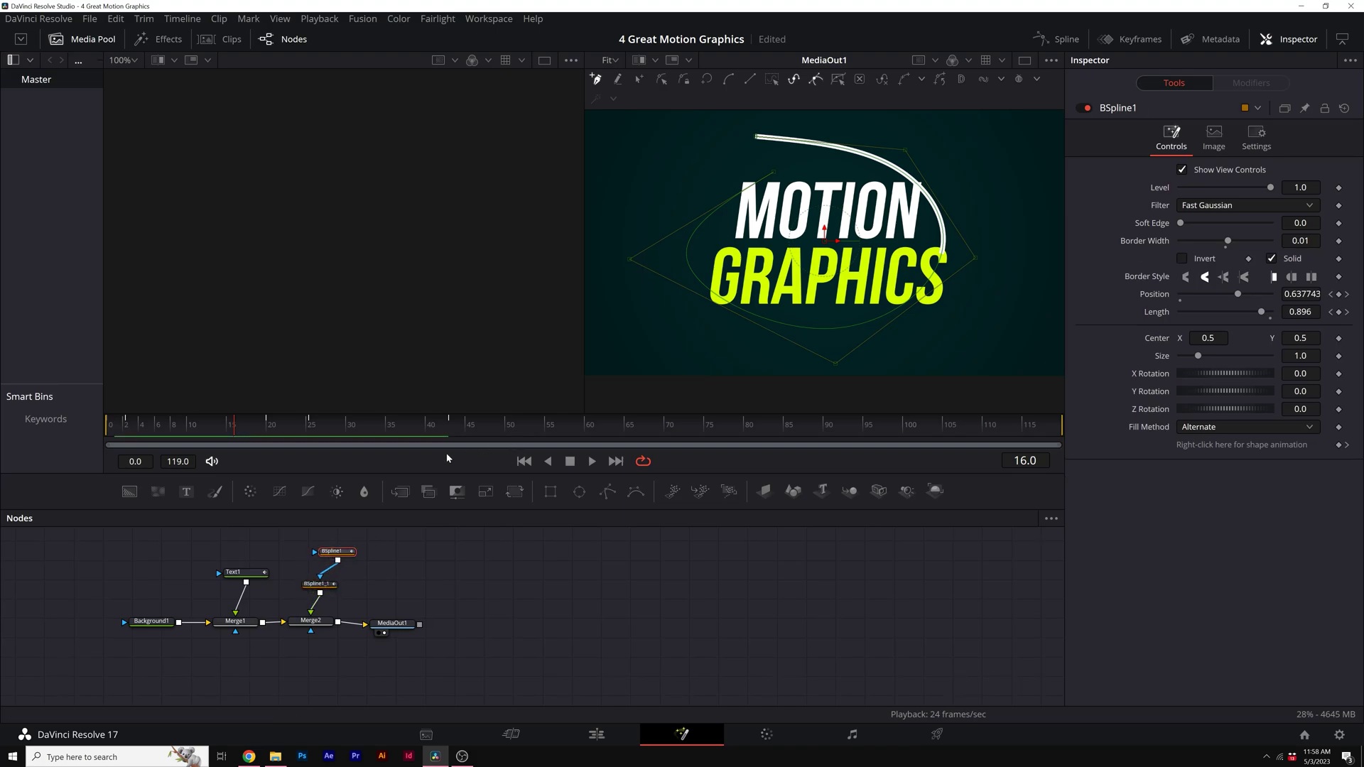
- Delete the selected BSpline1's loop points and draw a wide open arc sweeping beneath the title instead
left_click_drag(906, 151, 949, 249)
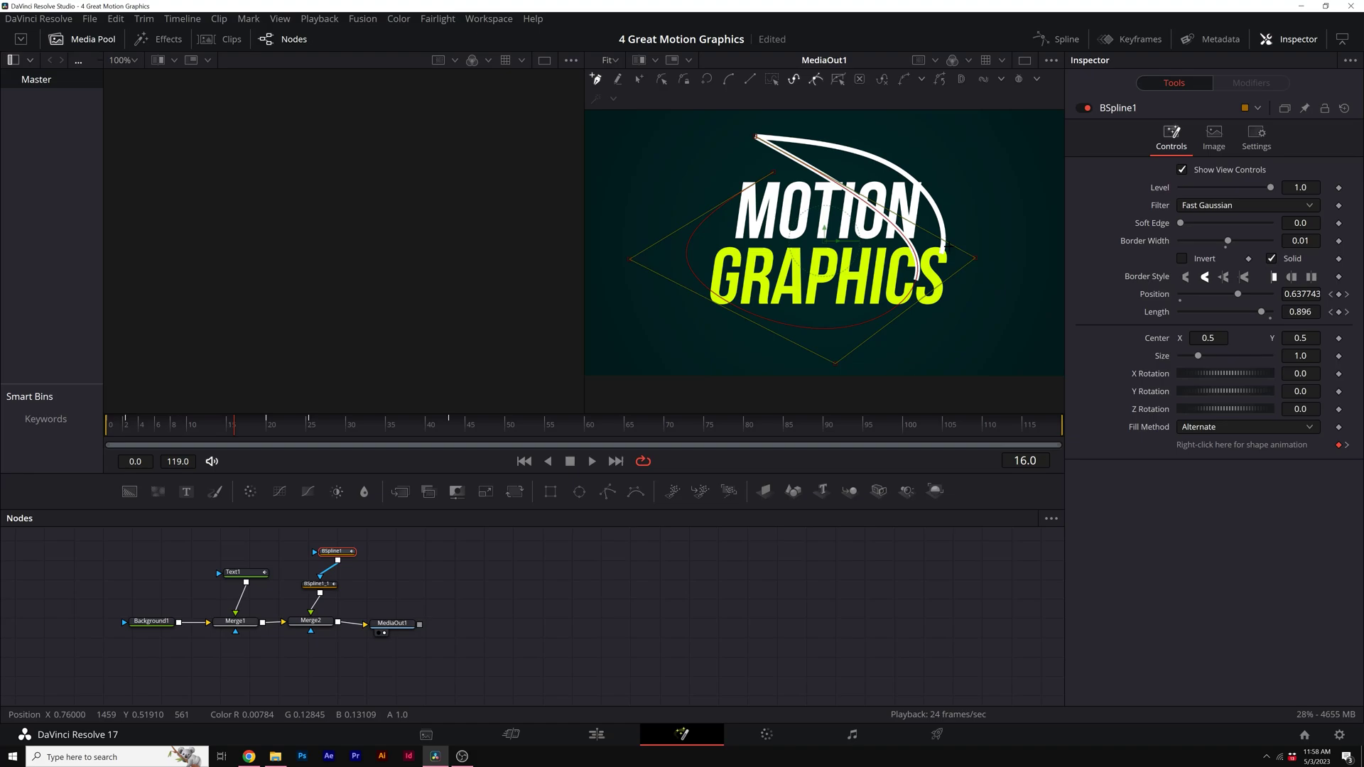
key("Delete")
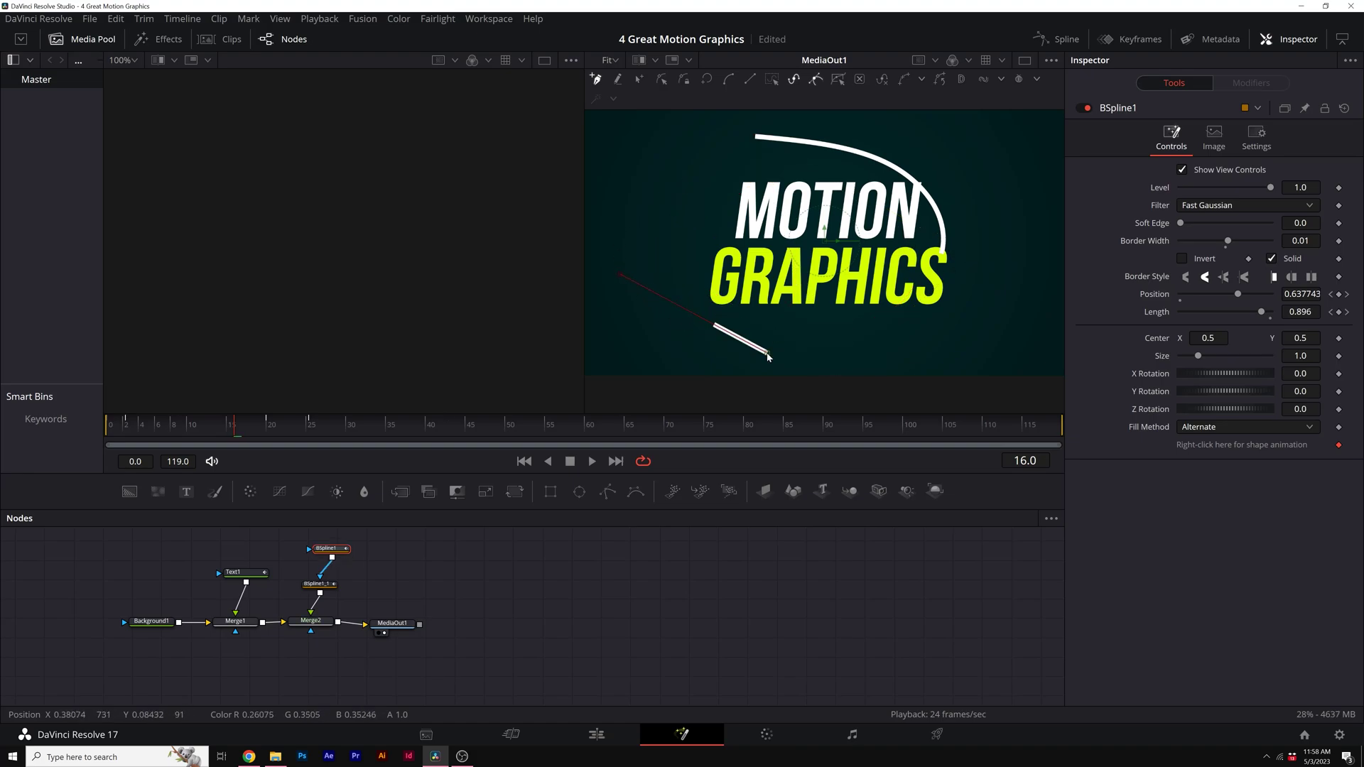
left_click(767, 352)
left_click(1049, 231)
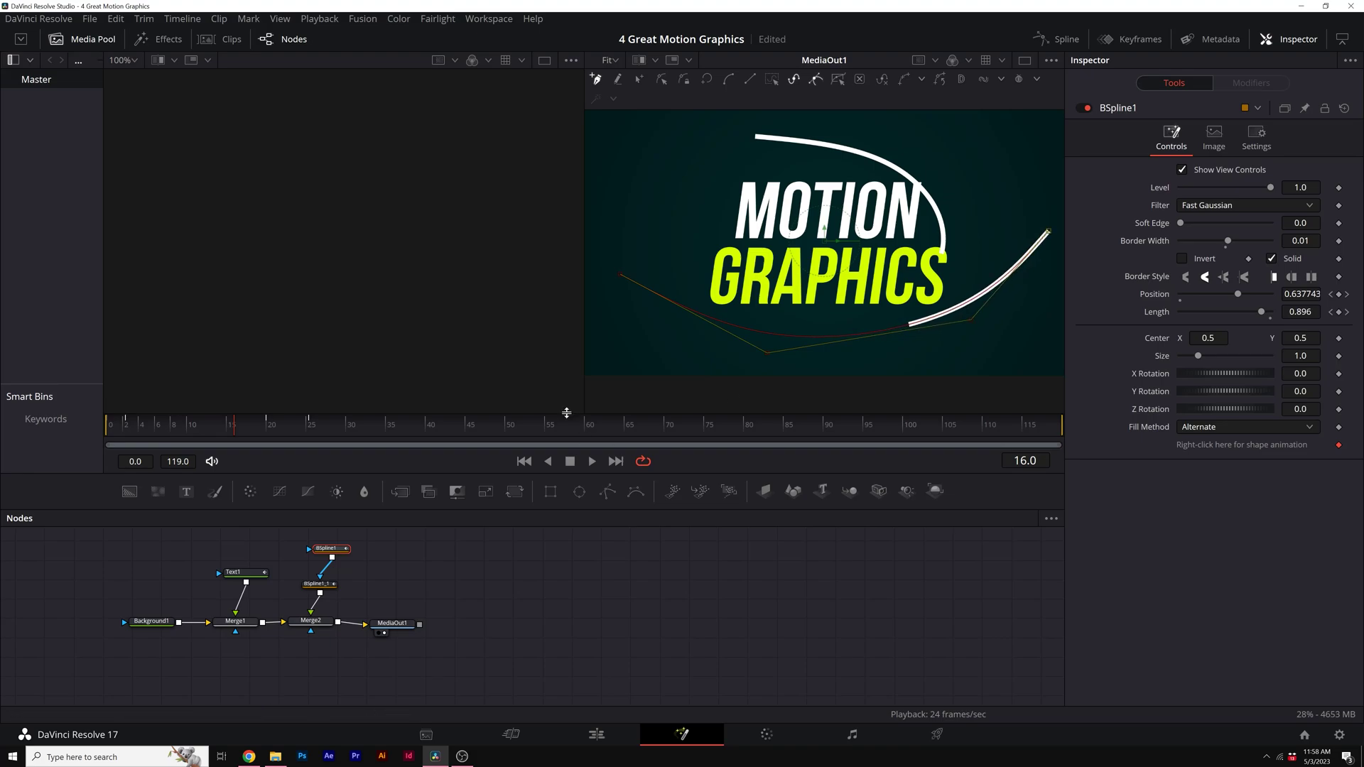
- Return to frame 0, add another duplicate of BSpline1 to the spline chain, and space the nodes apart
mouse_move(229, 432)
left_mouse_down()
mouse_move(135, 430)
mouse_move(285, 431)
mouse_move(107, 441)
left_mouse_up()
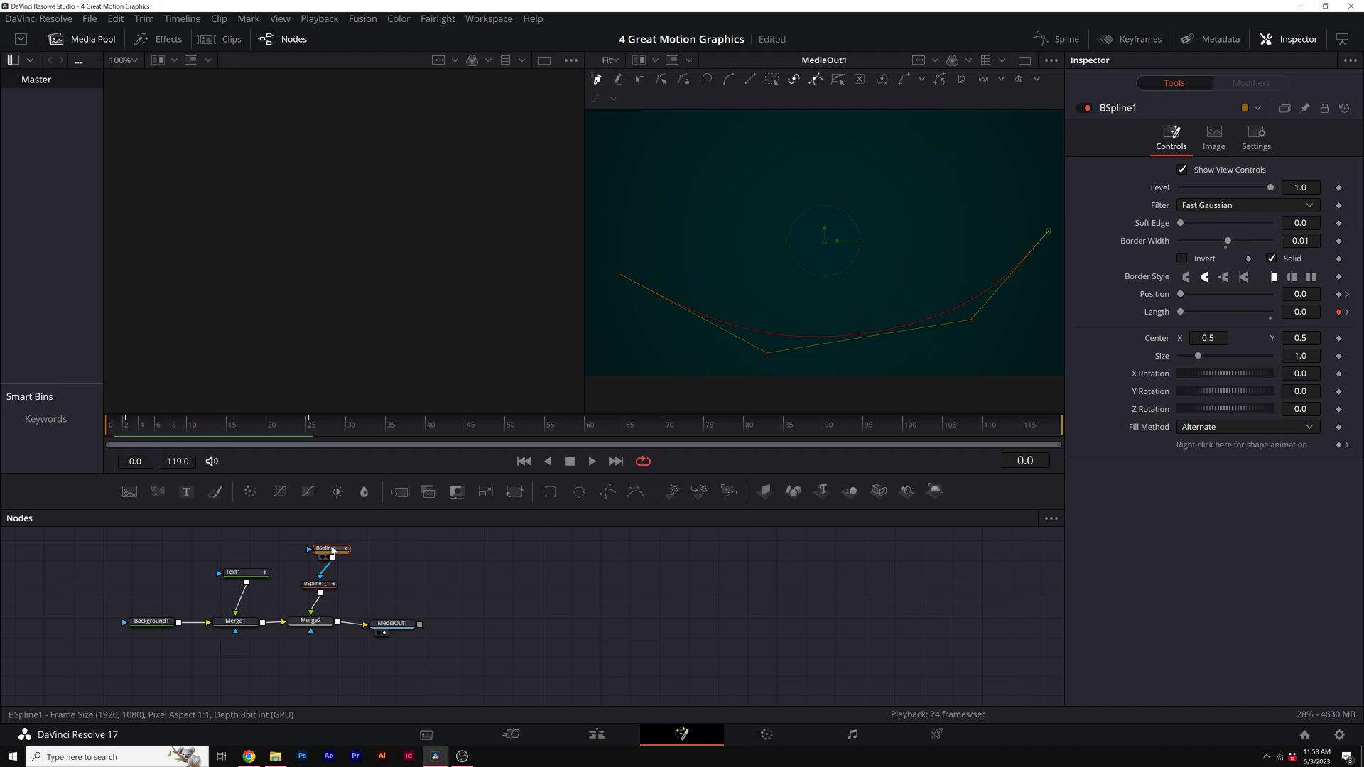
key("ctrl+v")
left_click_drag(336, 556, 334, 538)
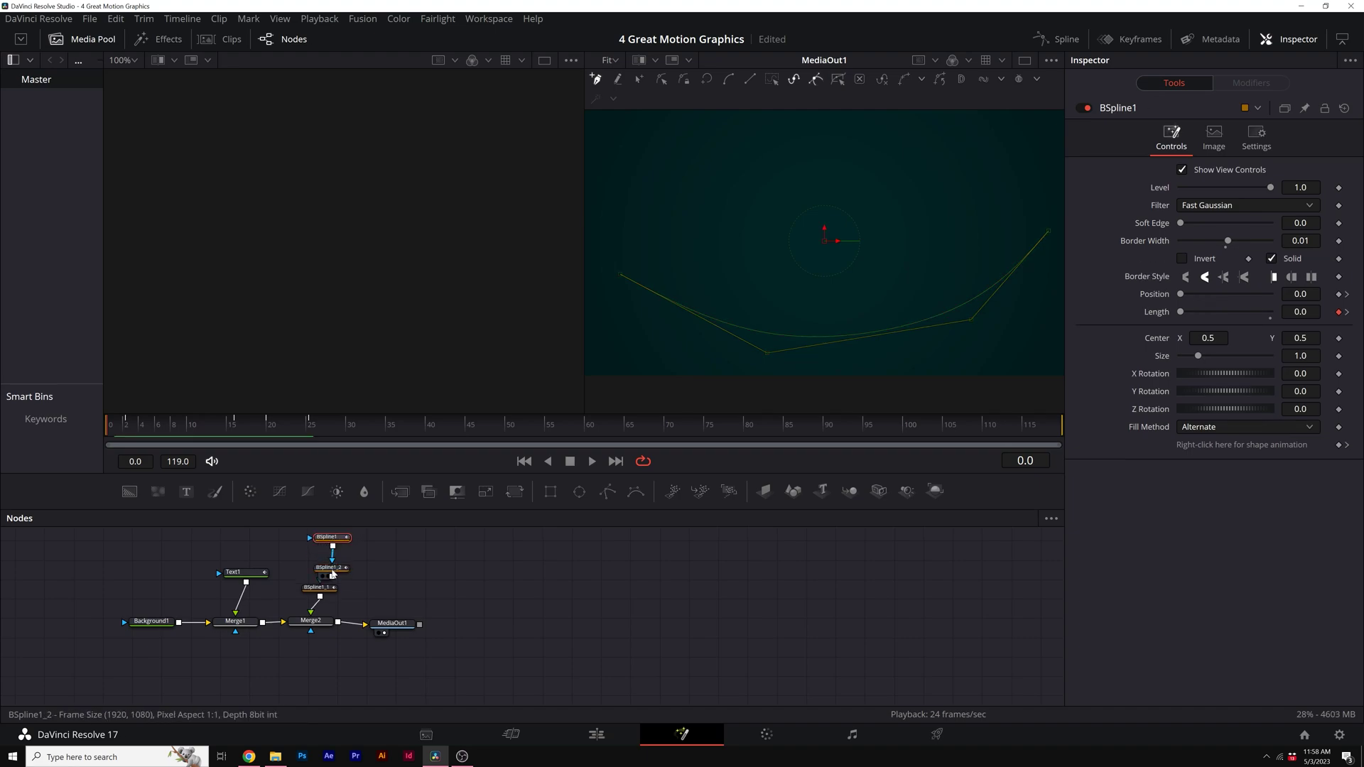
- Replace the uppermost BSpline1's points with an open arc curving around the right side of the title, and scrub to preview it
left_click(334, 538)
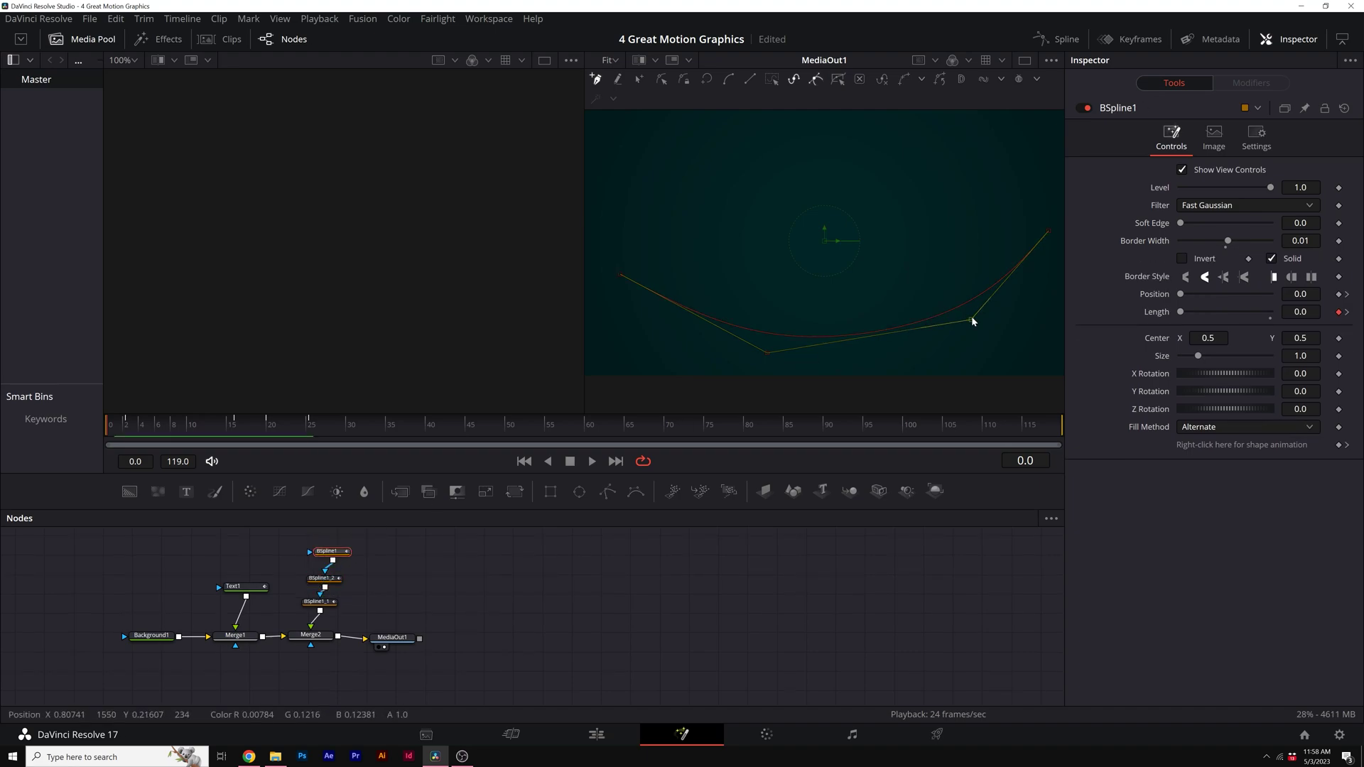
key("Delete")
left_click(1049, 231)
key("Delete")
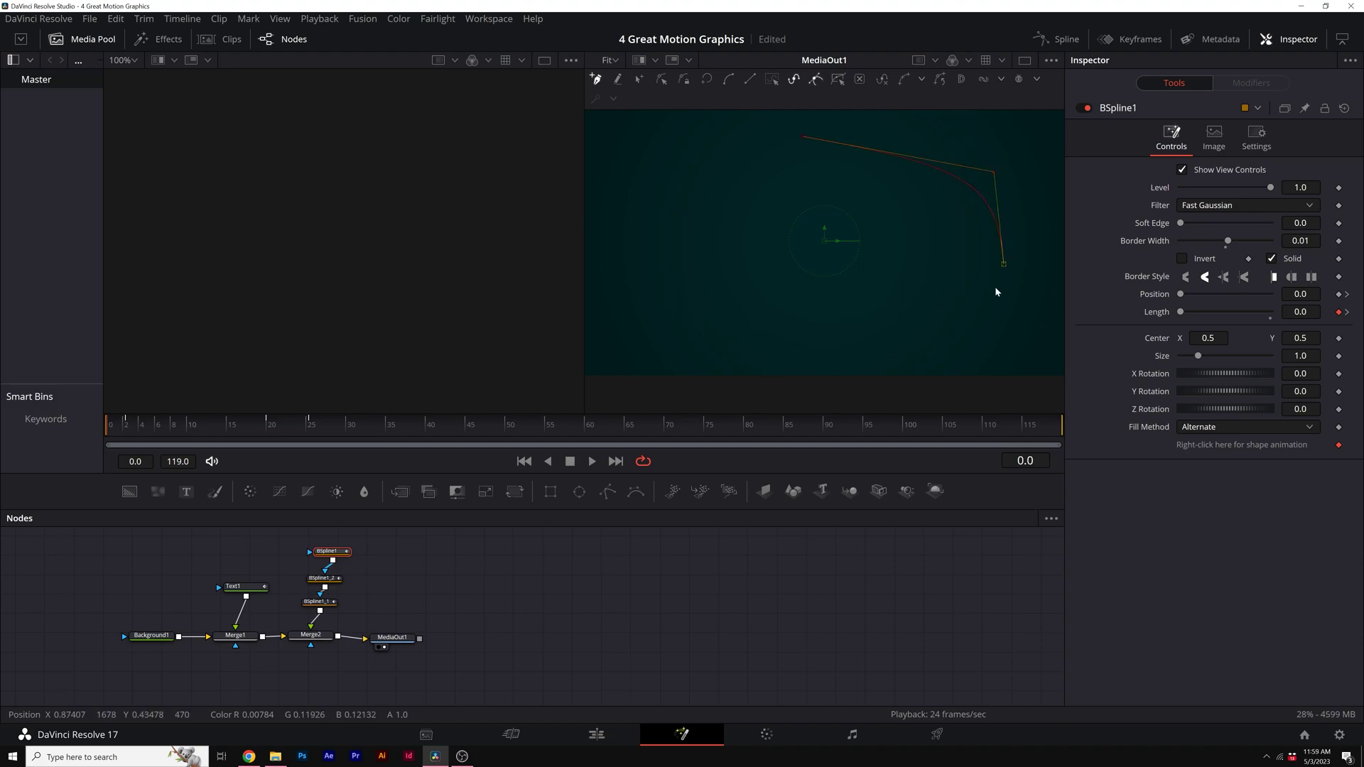
left_click_drag(998, 292, 963, 329)
left_click(886, 359)
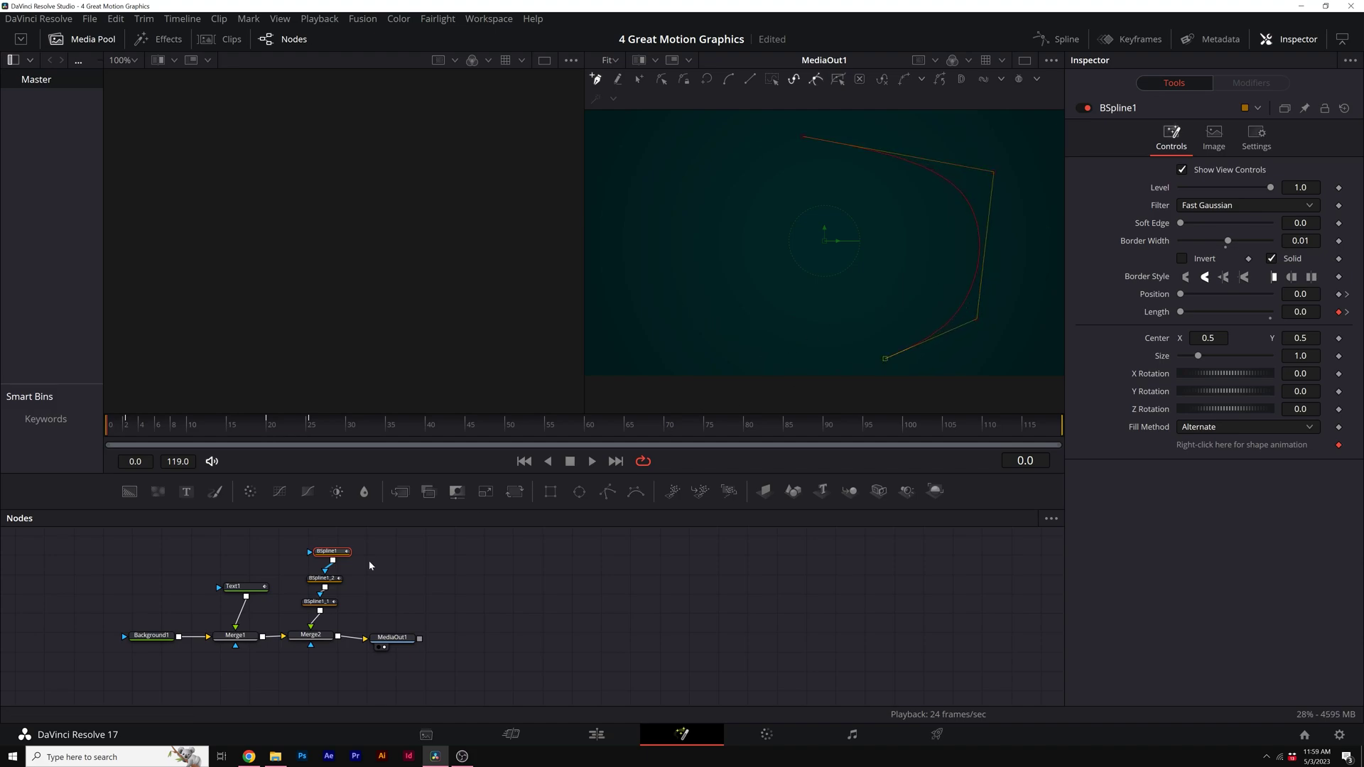
left_click_drag(131, 429, 229, 427)
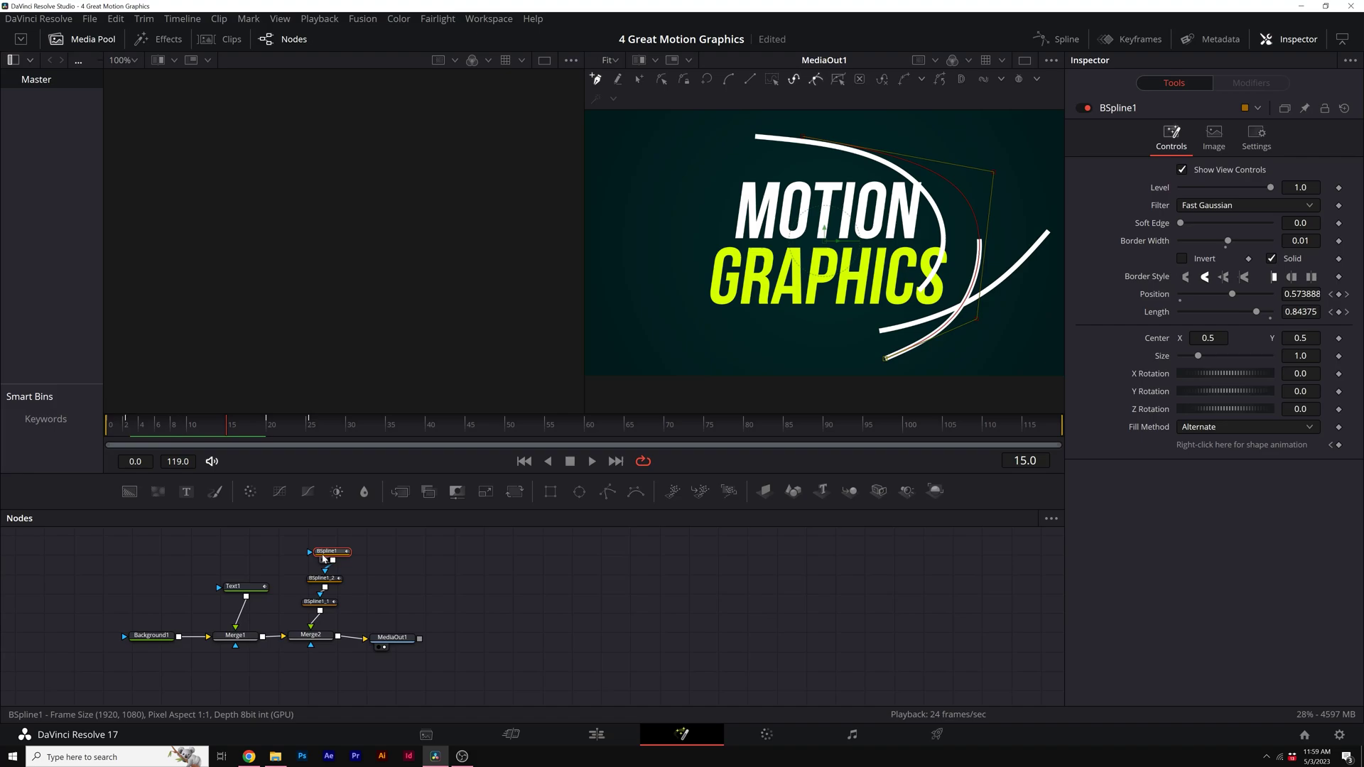
- Duplicate BSpline1 into the spline chain as a stroke arcing around the left side of the title, and play the animation
key("ctrl+c")
key("ctrl+v")
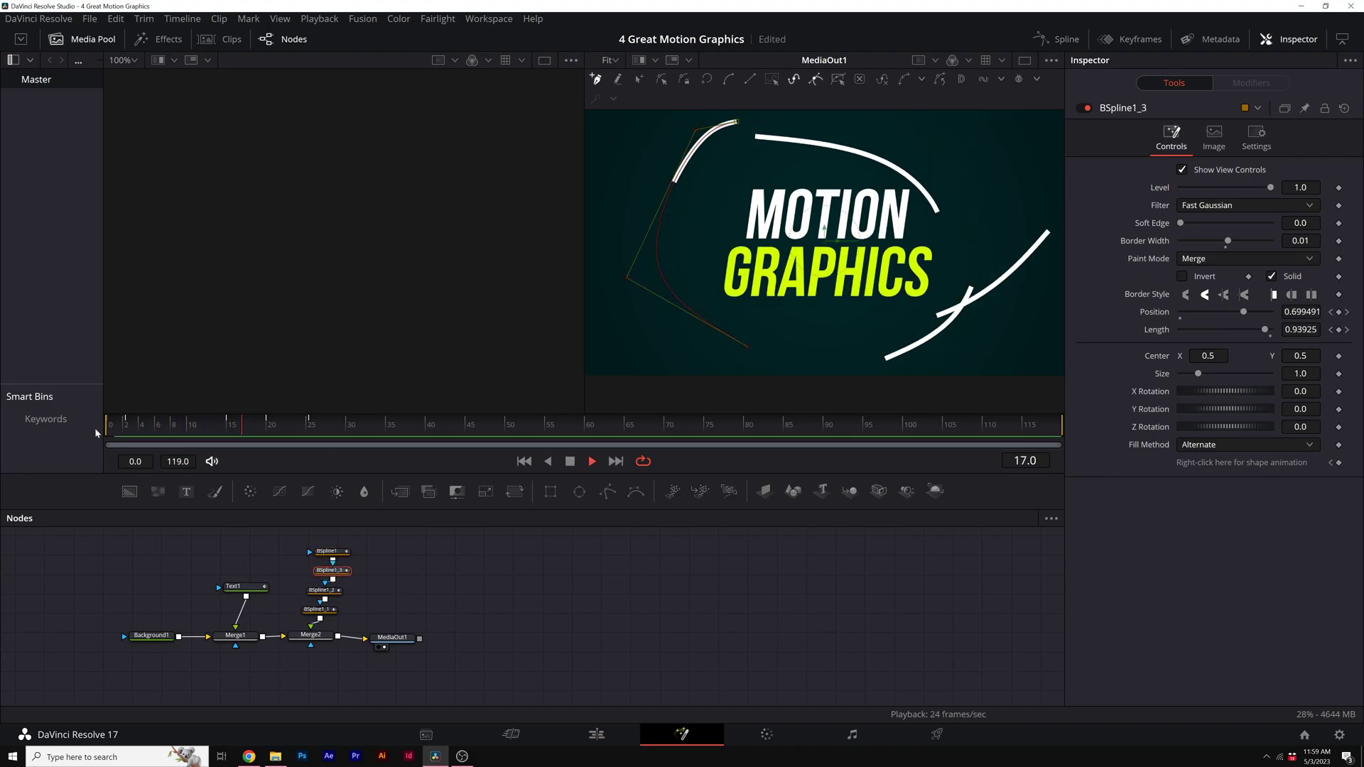
key("space")
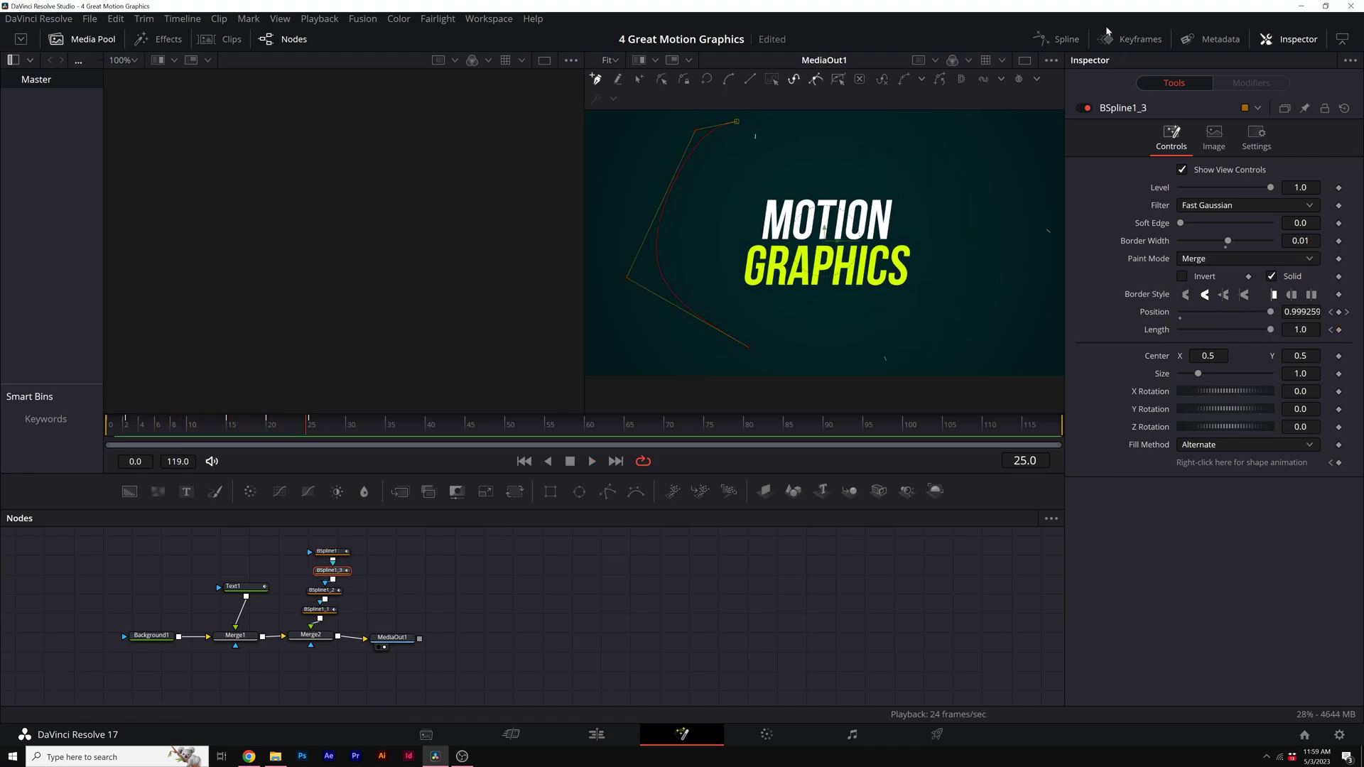
- Show the keyframe tracks, collapse BSpline1's parameters, and shift the timing of the BSpline tracks
left_click(1135, 37)
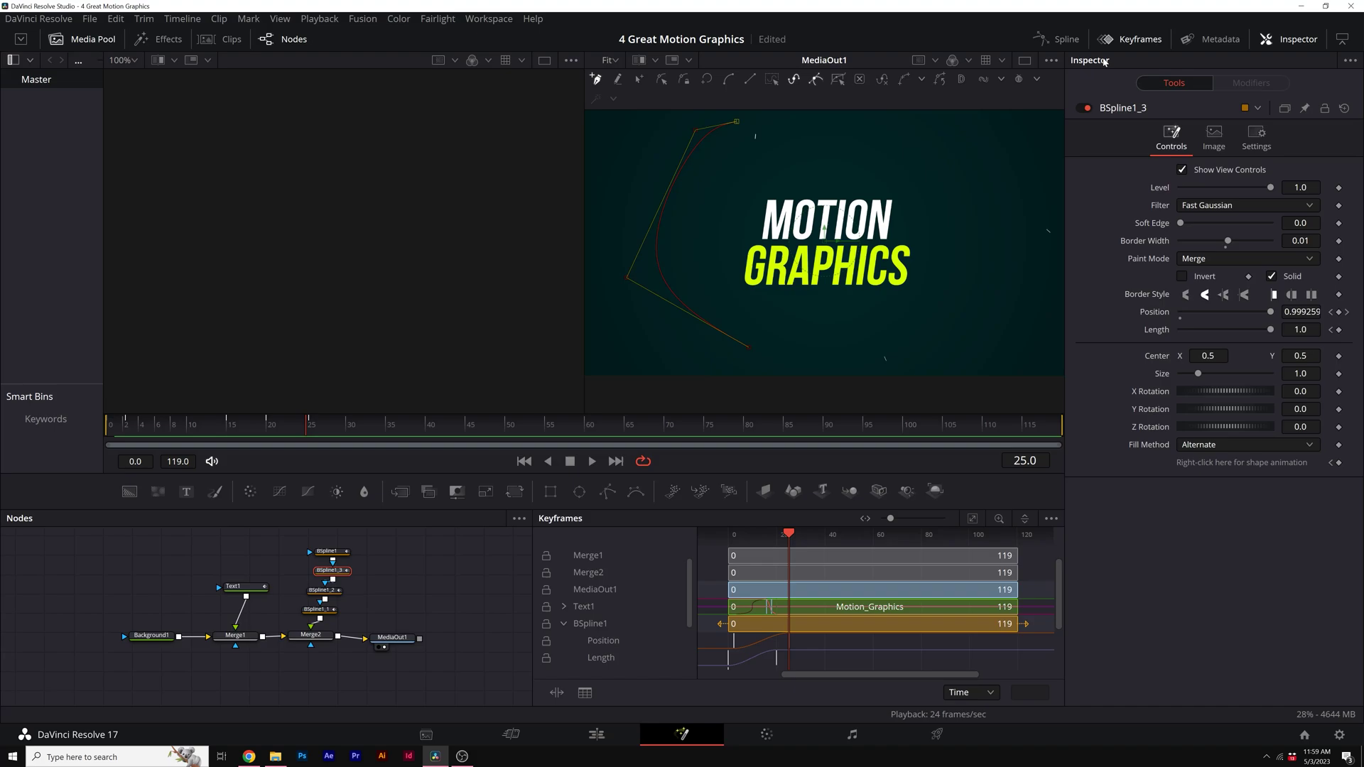
left_click(569, 625)
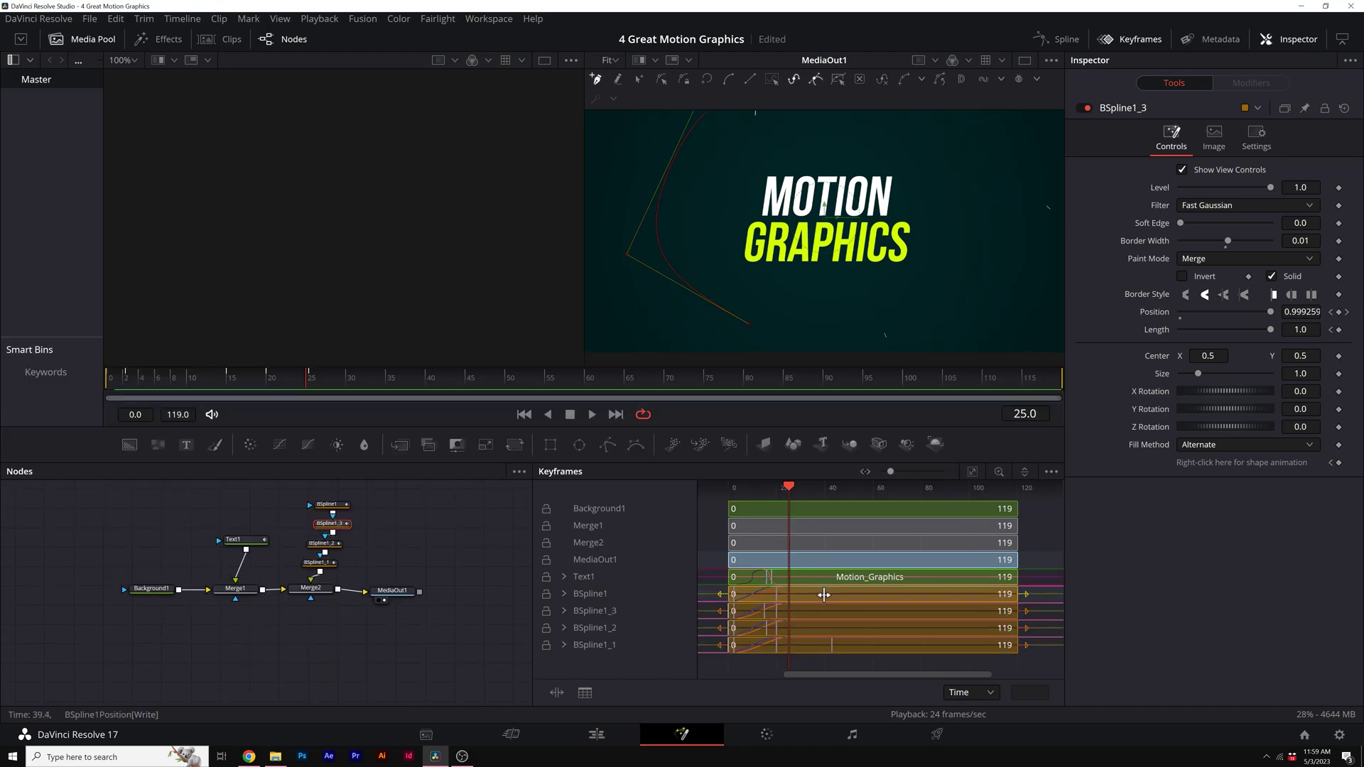
mouse_move(822, 599)
left_mouse_down()
mouse_move(772, 612)
mouse_move(842, 628)
mouse_move(839, 645)
left_mouse_up()
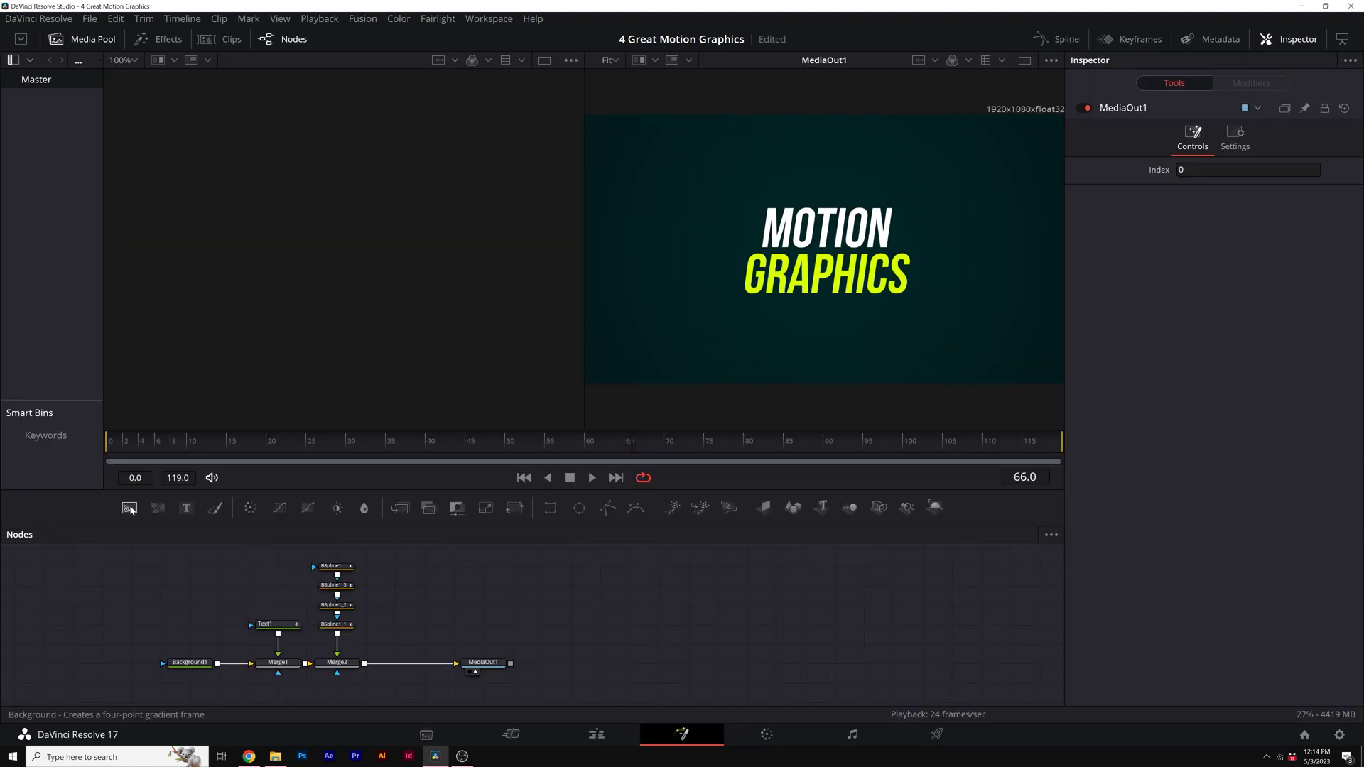
- Add a Background node merged in between Merge2 and MediaOut1, and set its color to white
left_click_drag(129, 509, 424, 626)
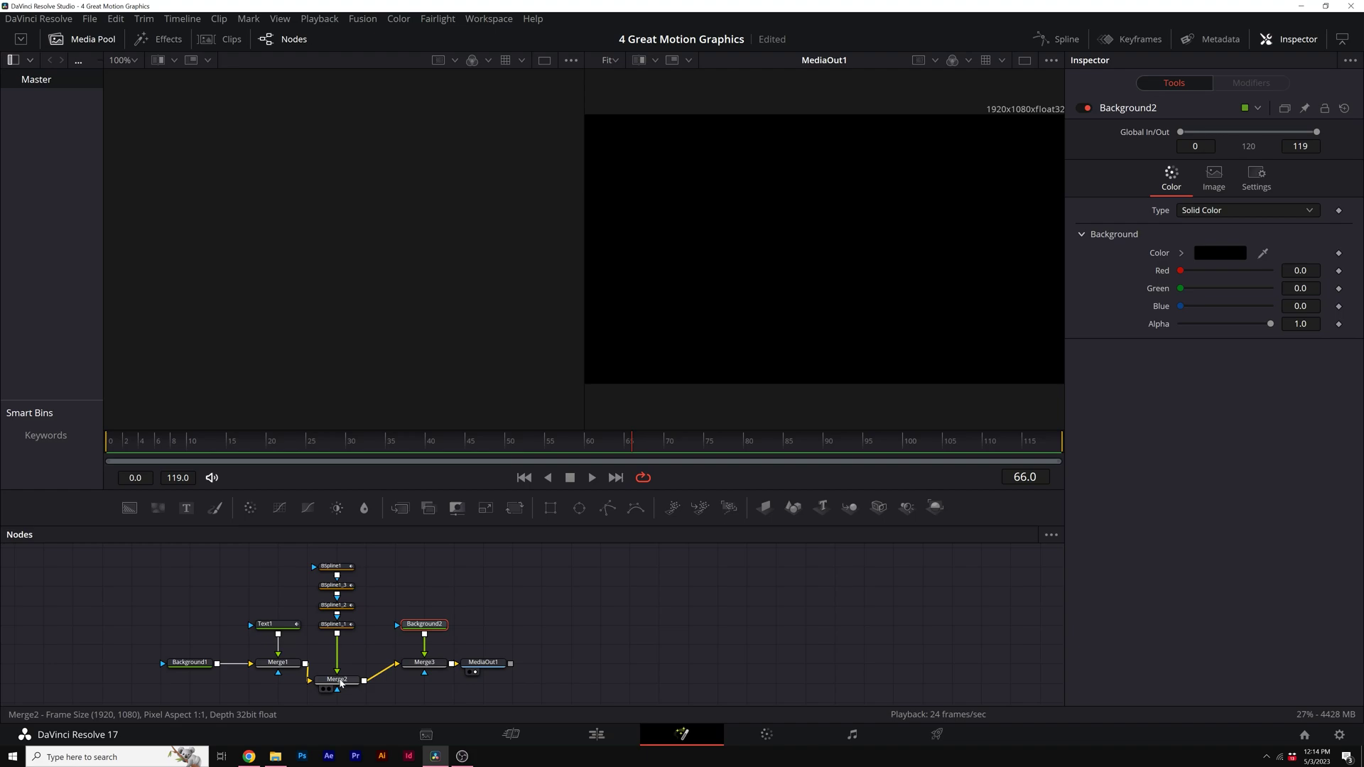
left_click_drag(340, 685, 341, 670)
left_click(1220, 253)
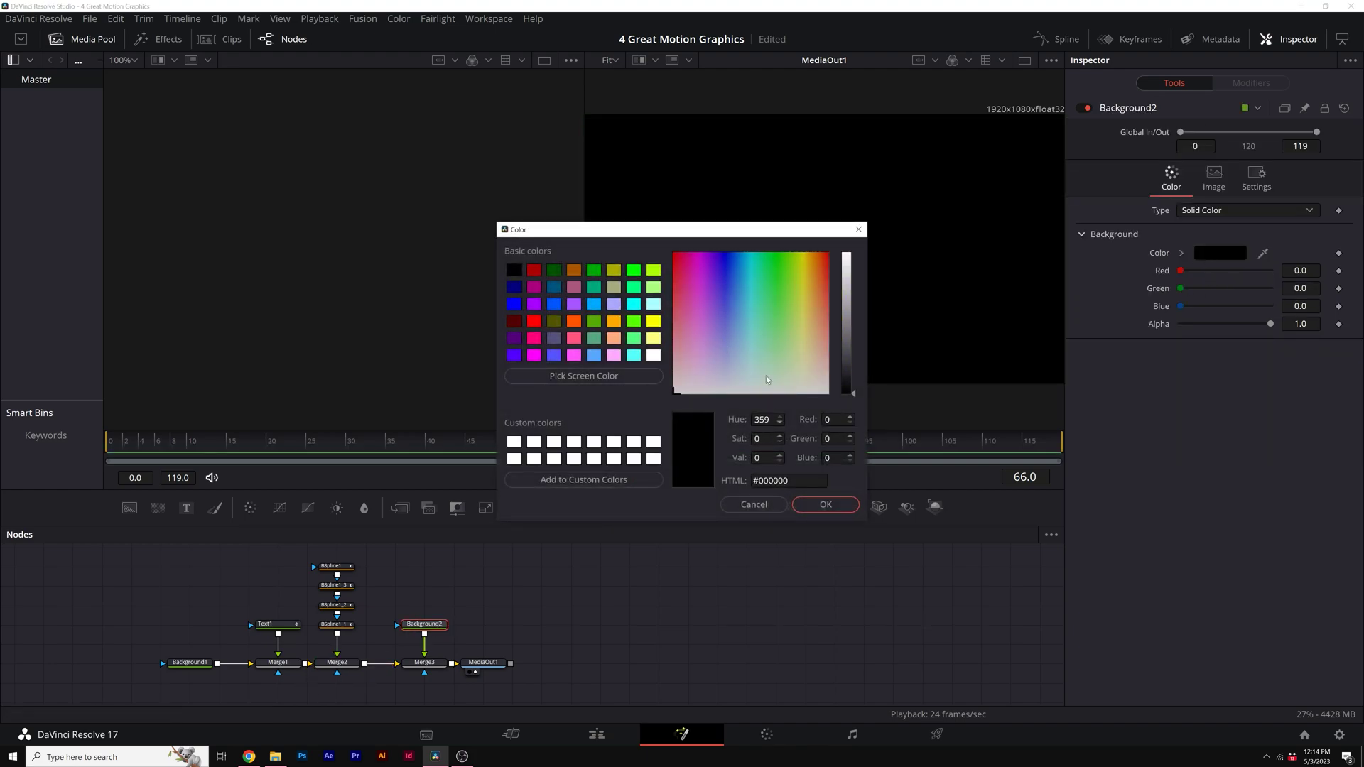
left_click(849, 277)
left_click_drag(850, 277, 850, 253)
left_click(824, 505)
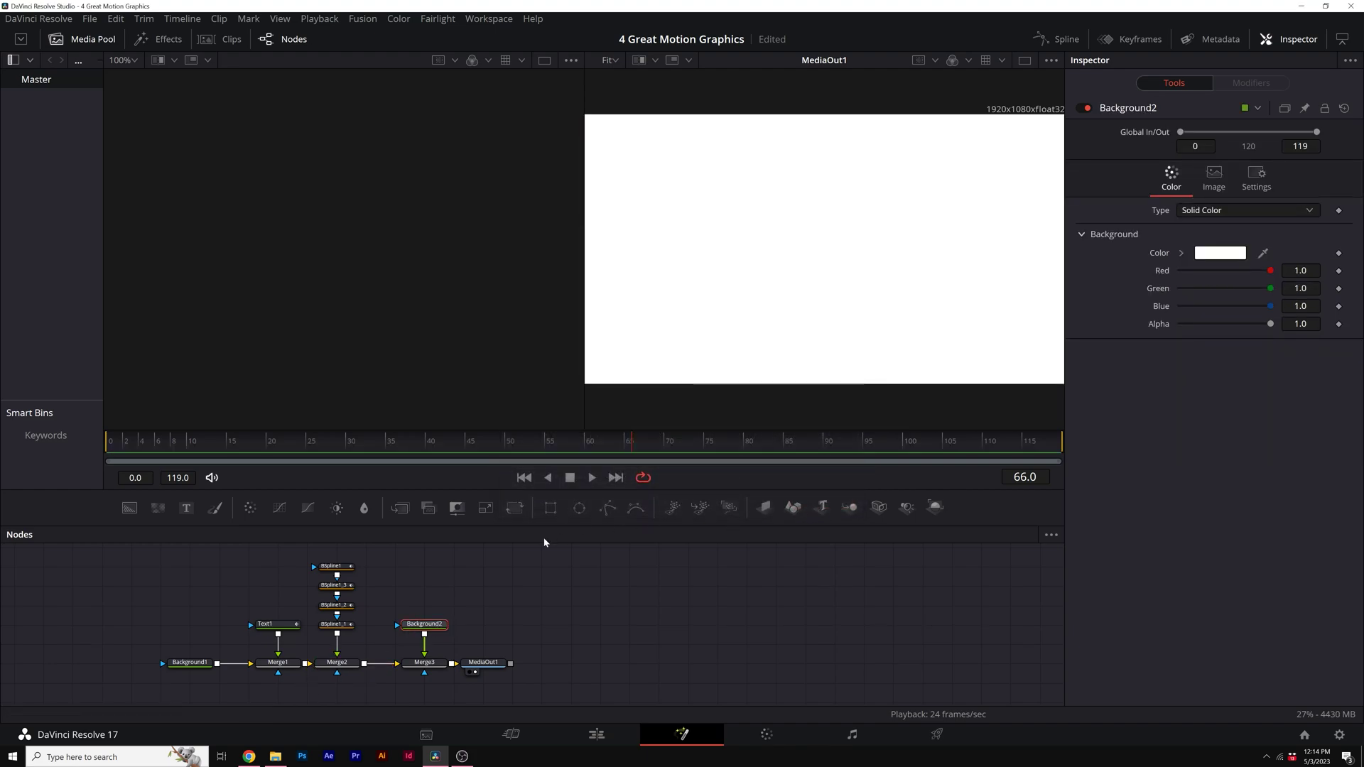
- Mask Background2 with an ellipse, turn off Solid, and set its border width to 0.006 to form a thin ring
left_click_drag(580, 507, 424, 626)
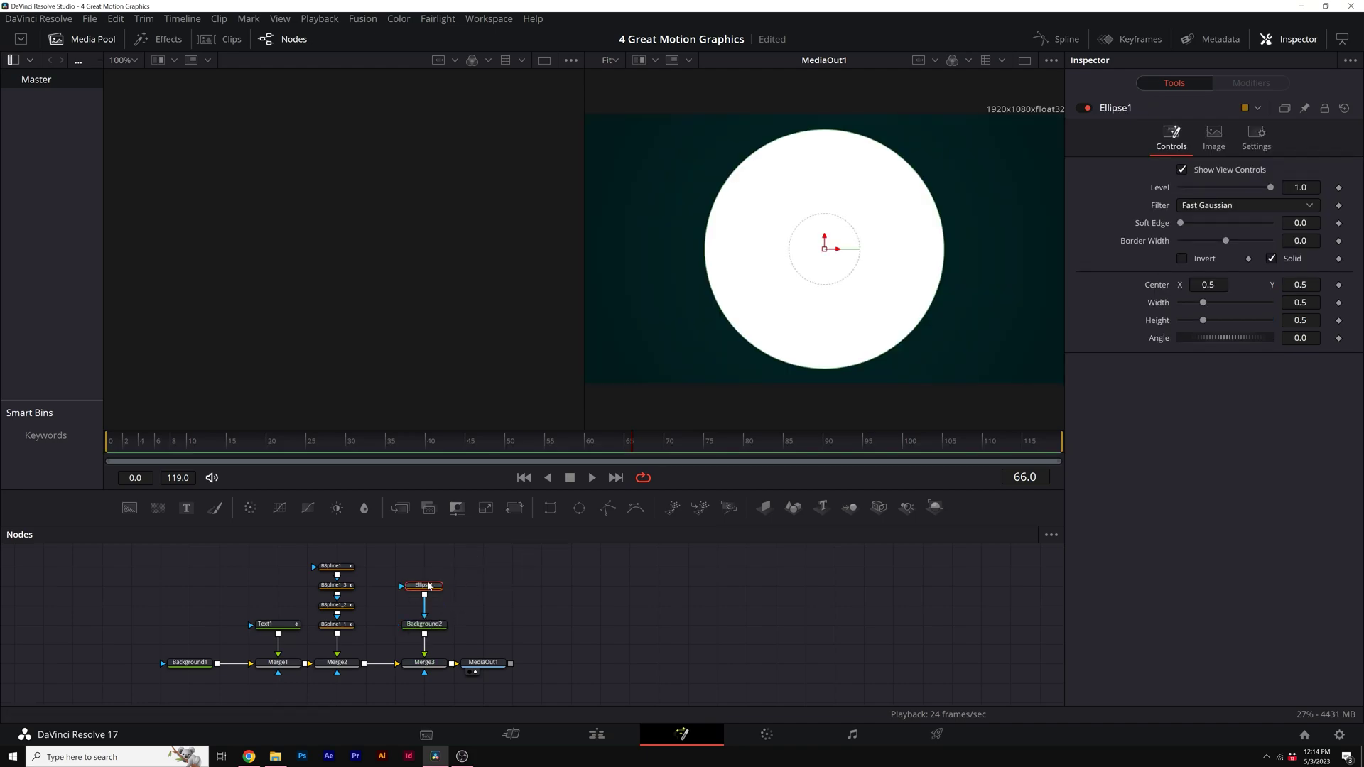
left_click(1272, 259)
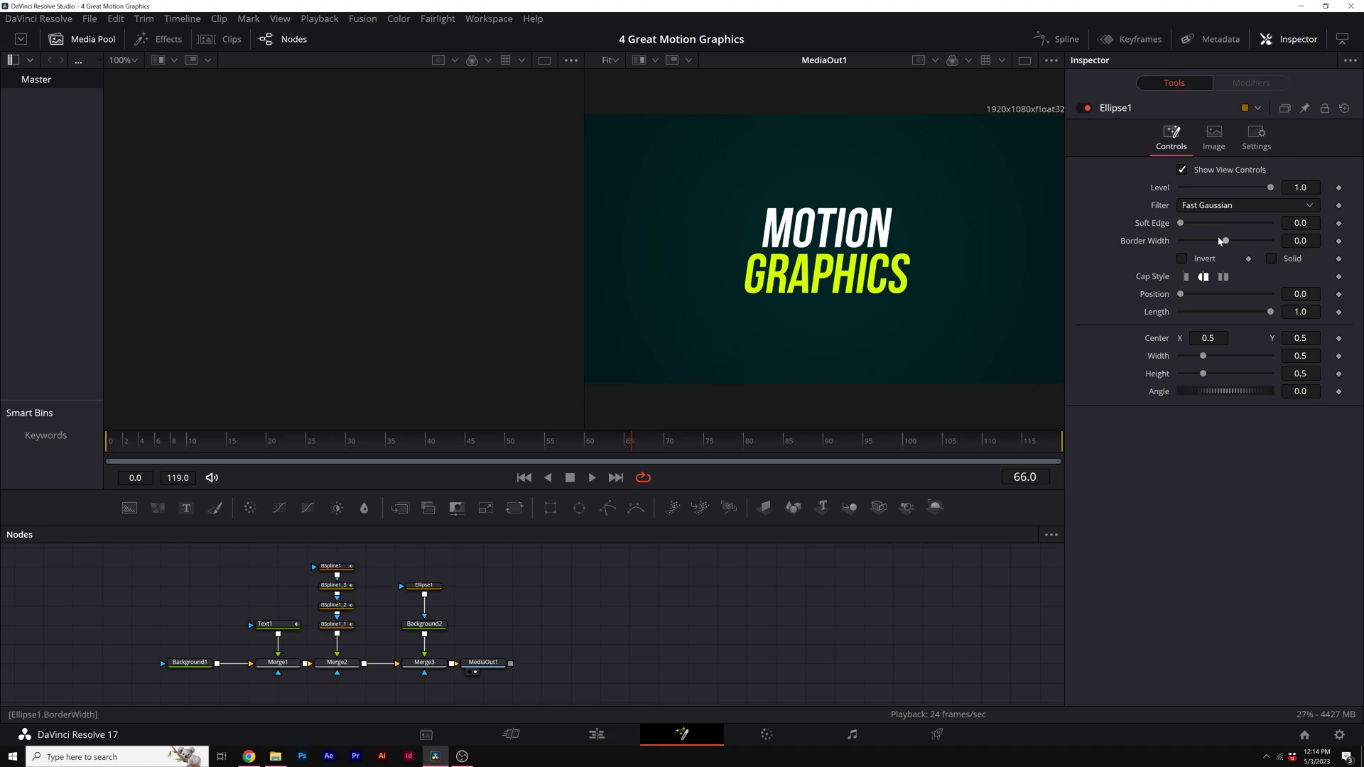
left_click_drag(1226, 240, 1229, 242)
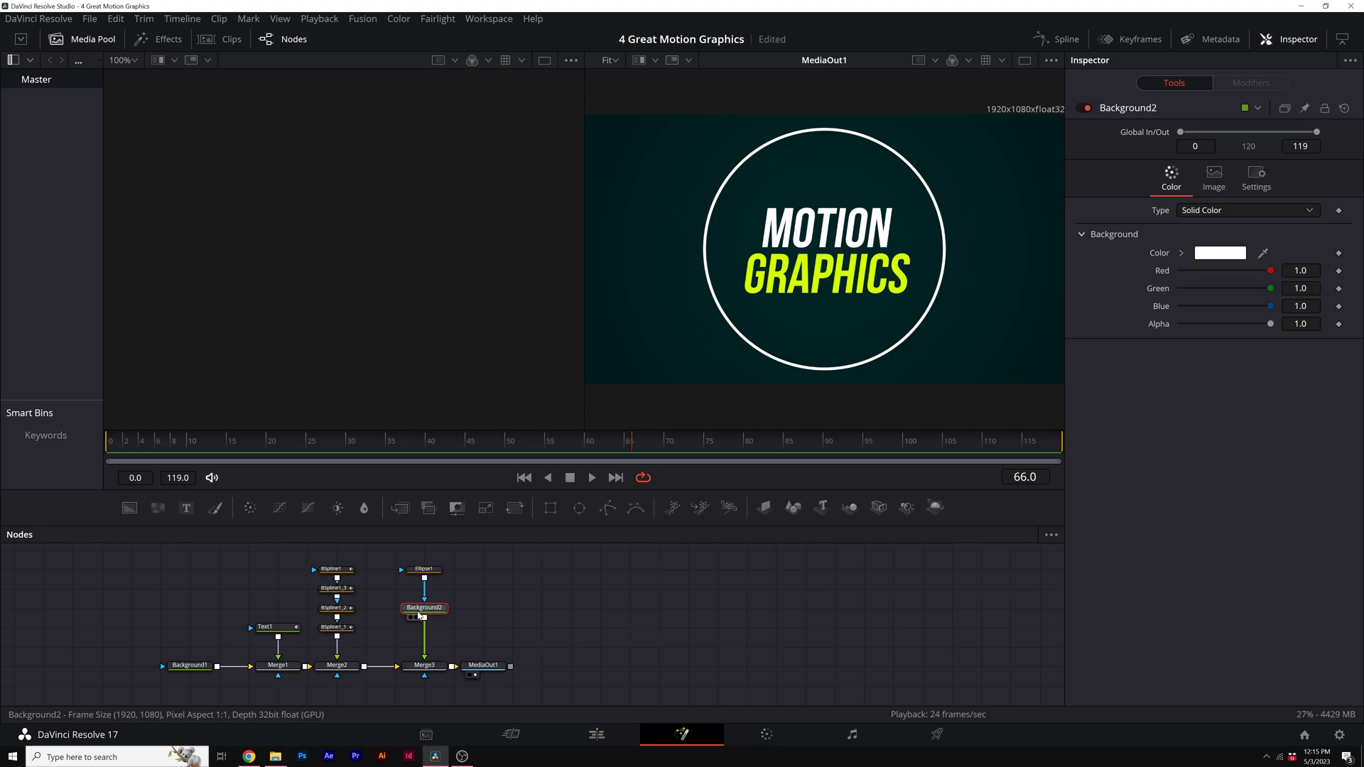
- Insert a Transform node between Background2 and Merge3 and space out the ring's nodes
left_click(514, 509)
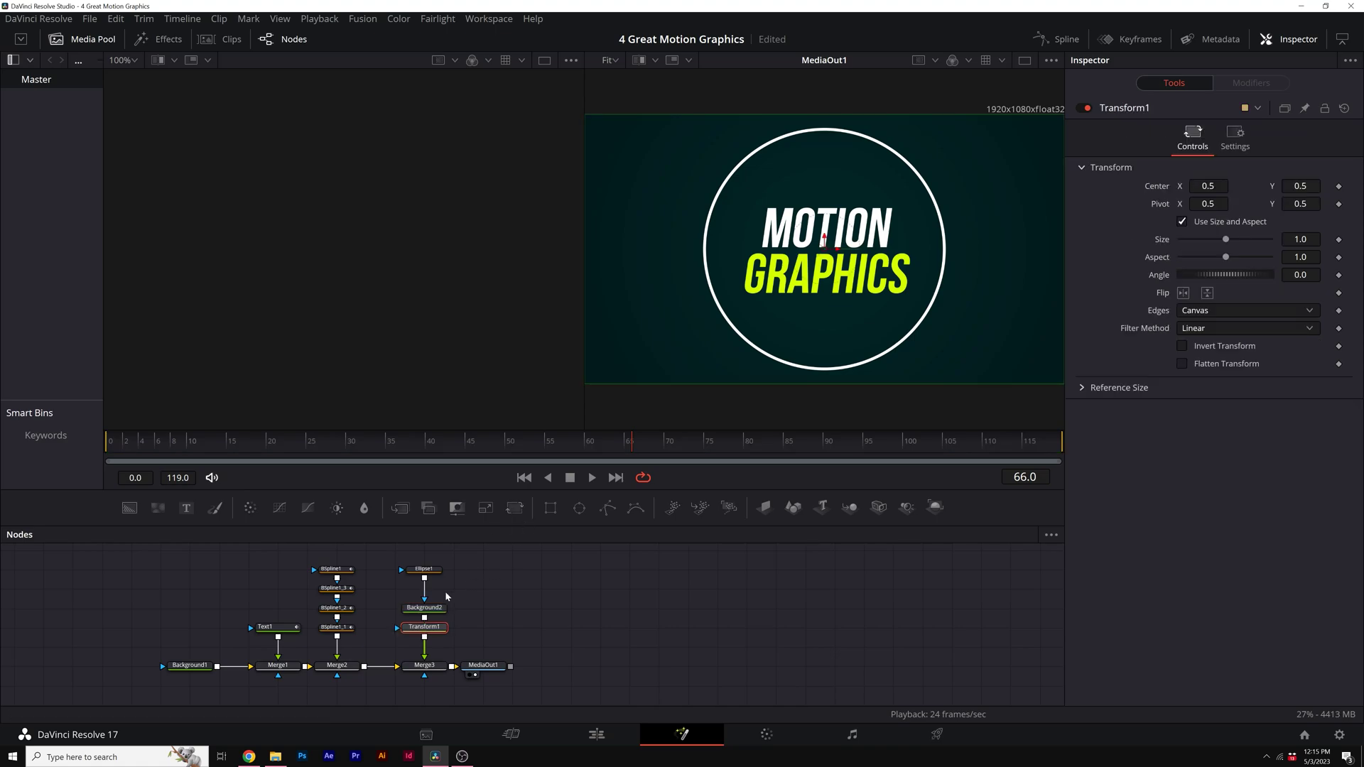
left_click_drag(424, 570, 424, 550)
left_click_drag(429, 612, 428, 592)
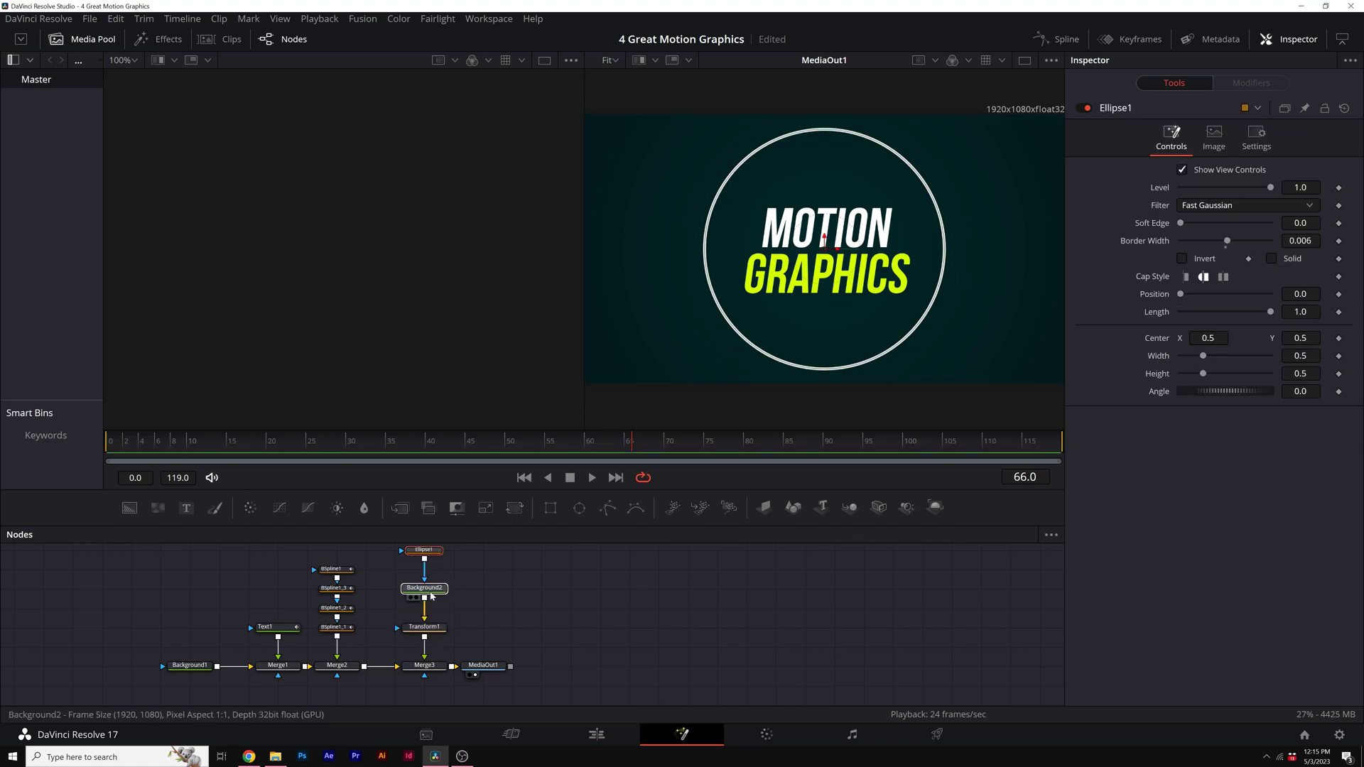
- Keyframe Transform1's size at 0 on frame 0, enlarge it at frame 11, and play back the growing ring
left_click(424, 628)
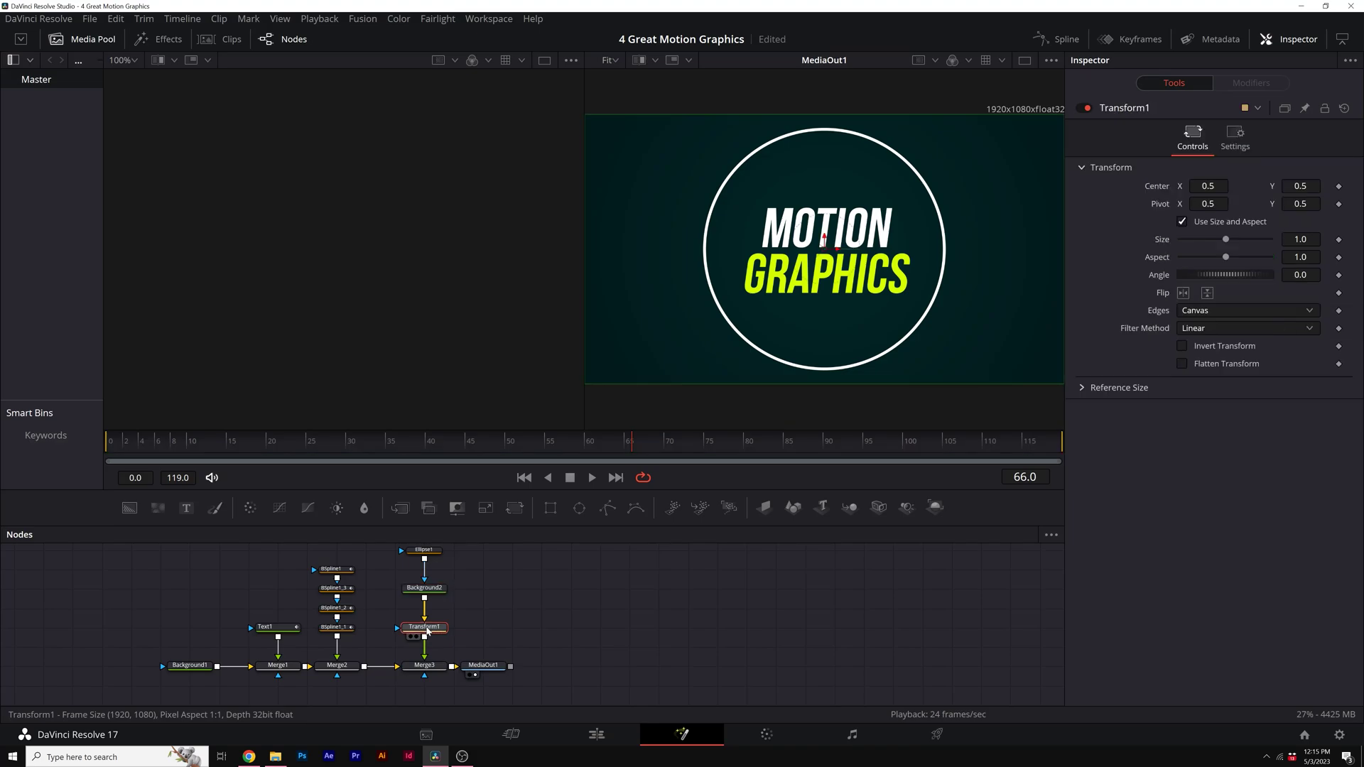
left_click_drag(134, 446, 82, 452)
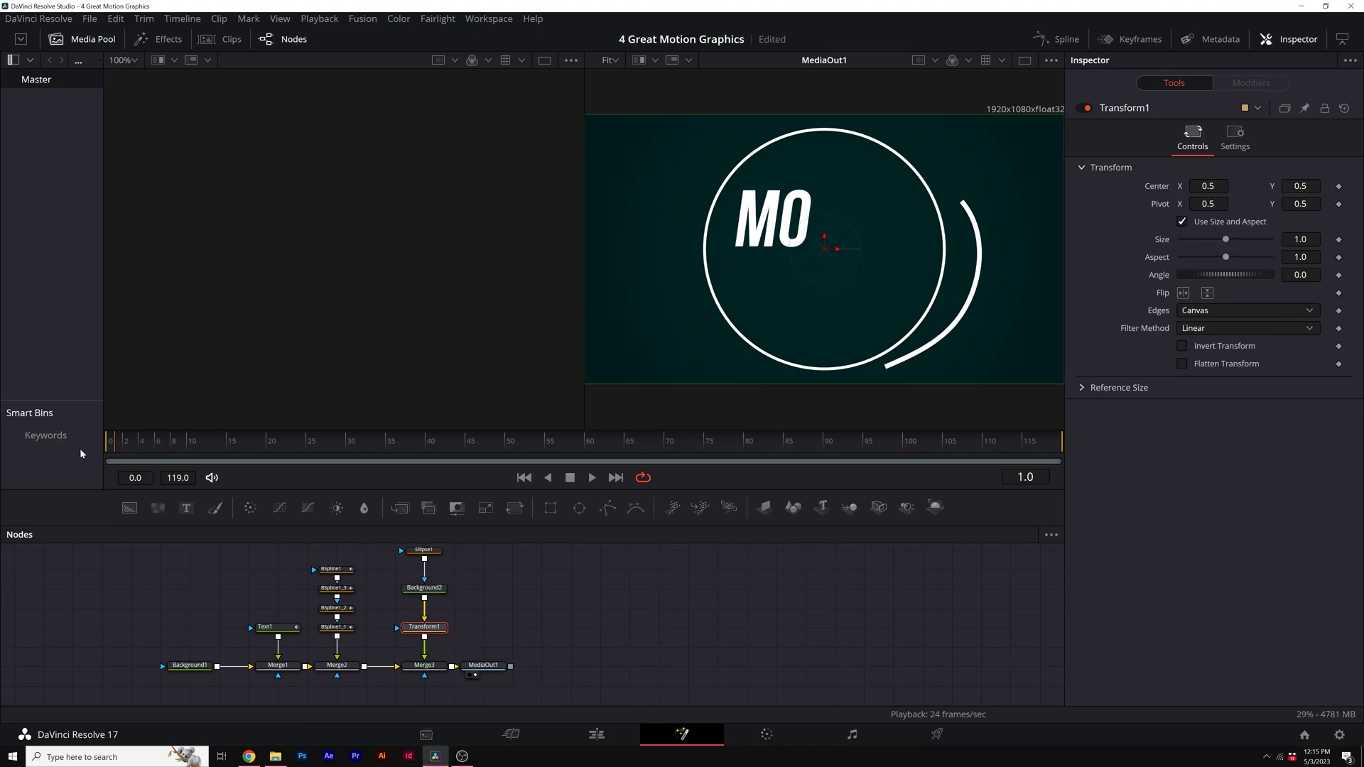
left_click(1300, 240)
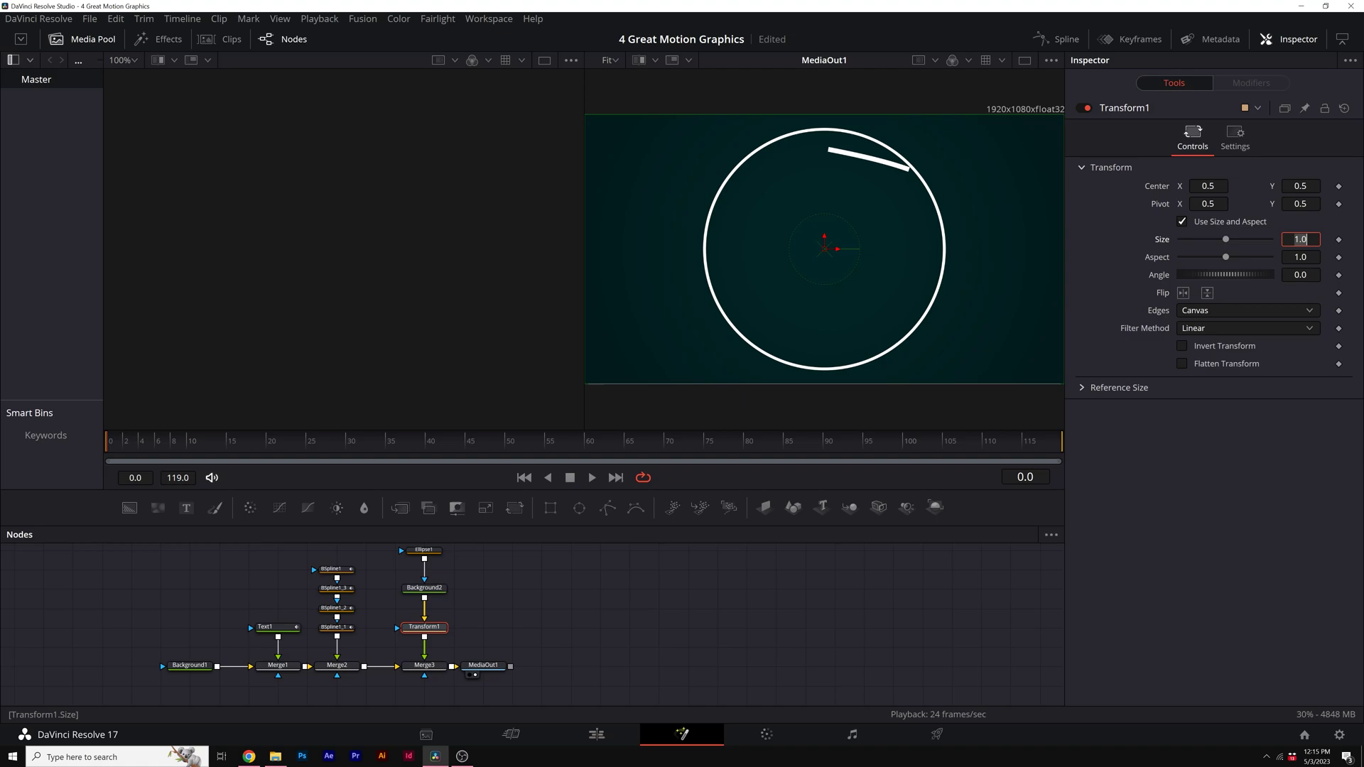
type("0")
key("Return")
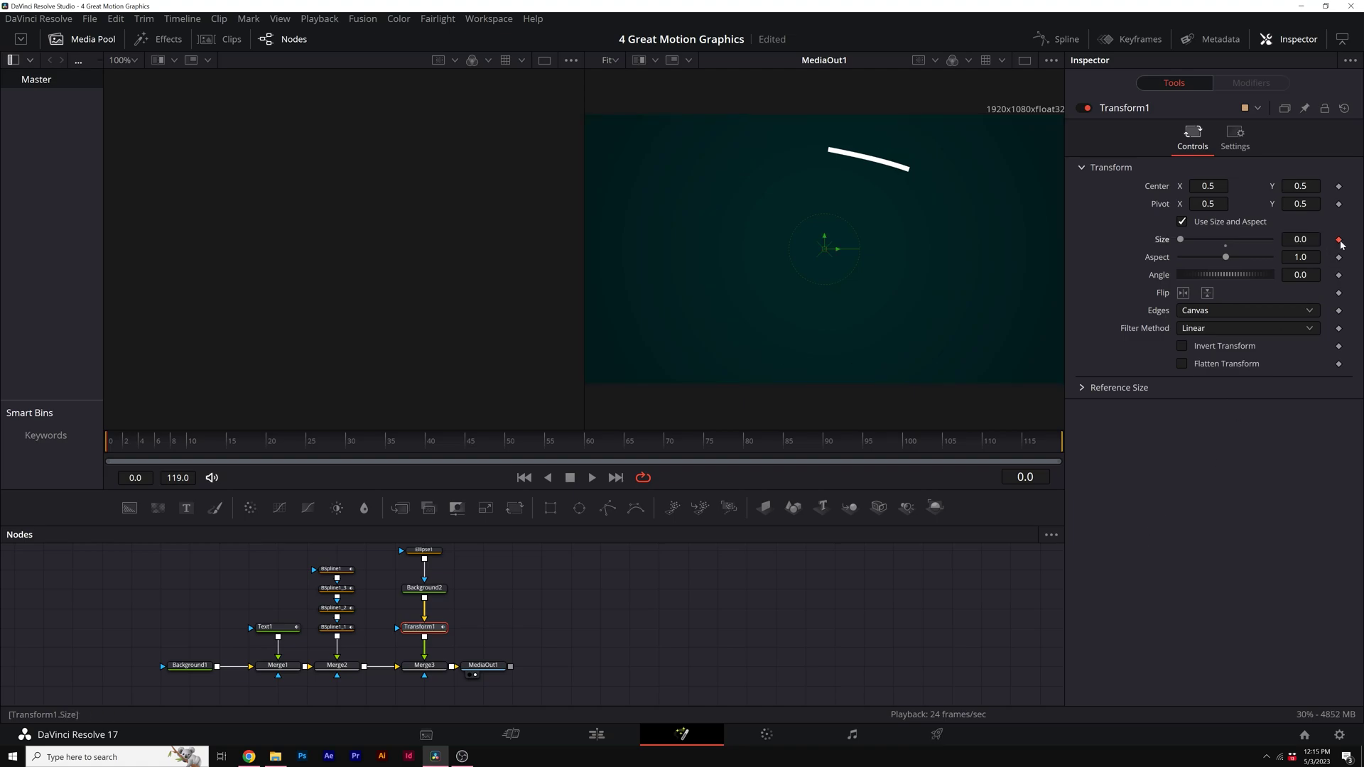
left_click_drag(113, 447, 168, 448)
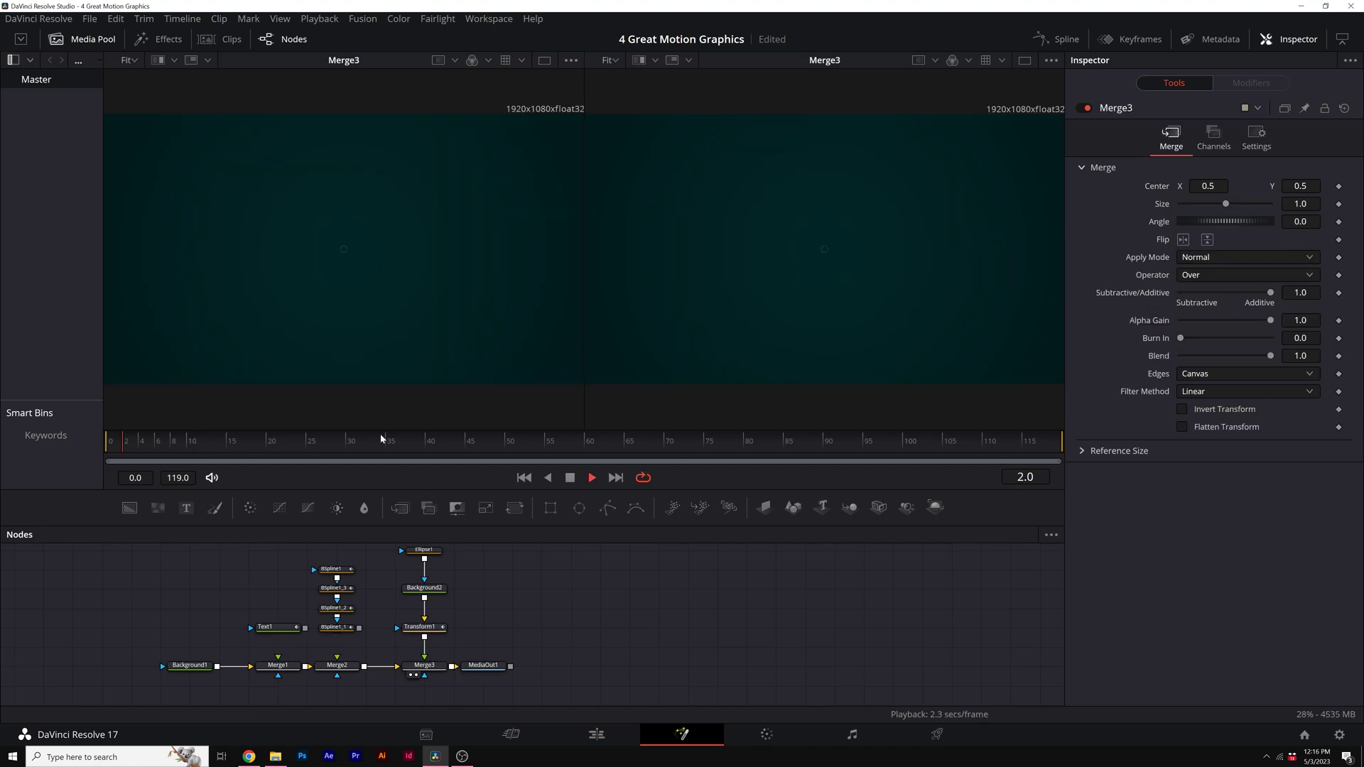
key("space")
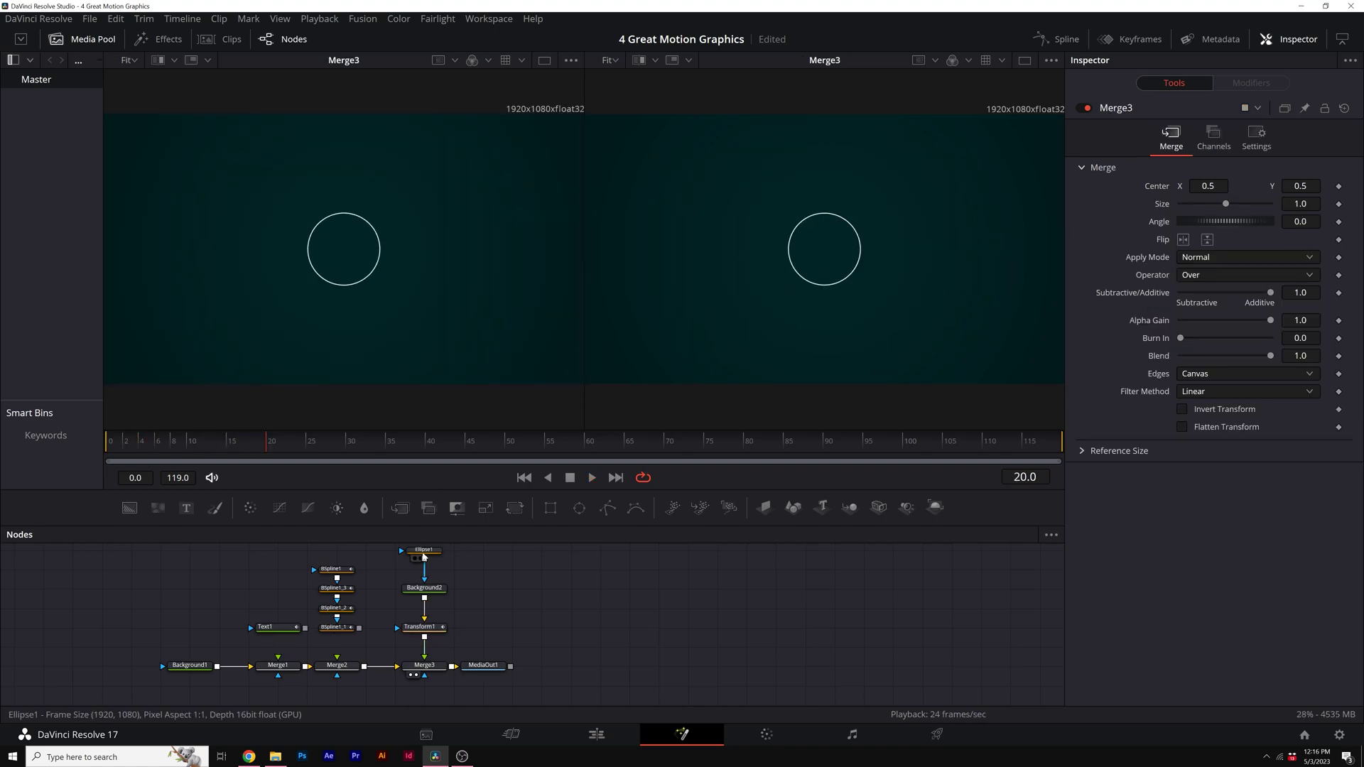
- Thicken Ellipse1's border width to 0.038 and keyframe it at frame 10
left_click(424, 551)
left_click_drag(1230, 240, 1238, 237)
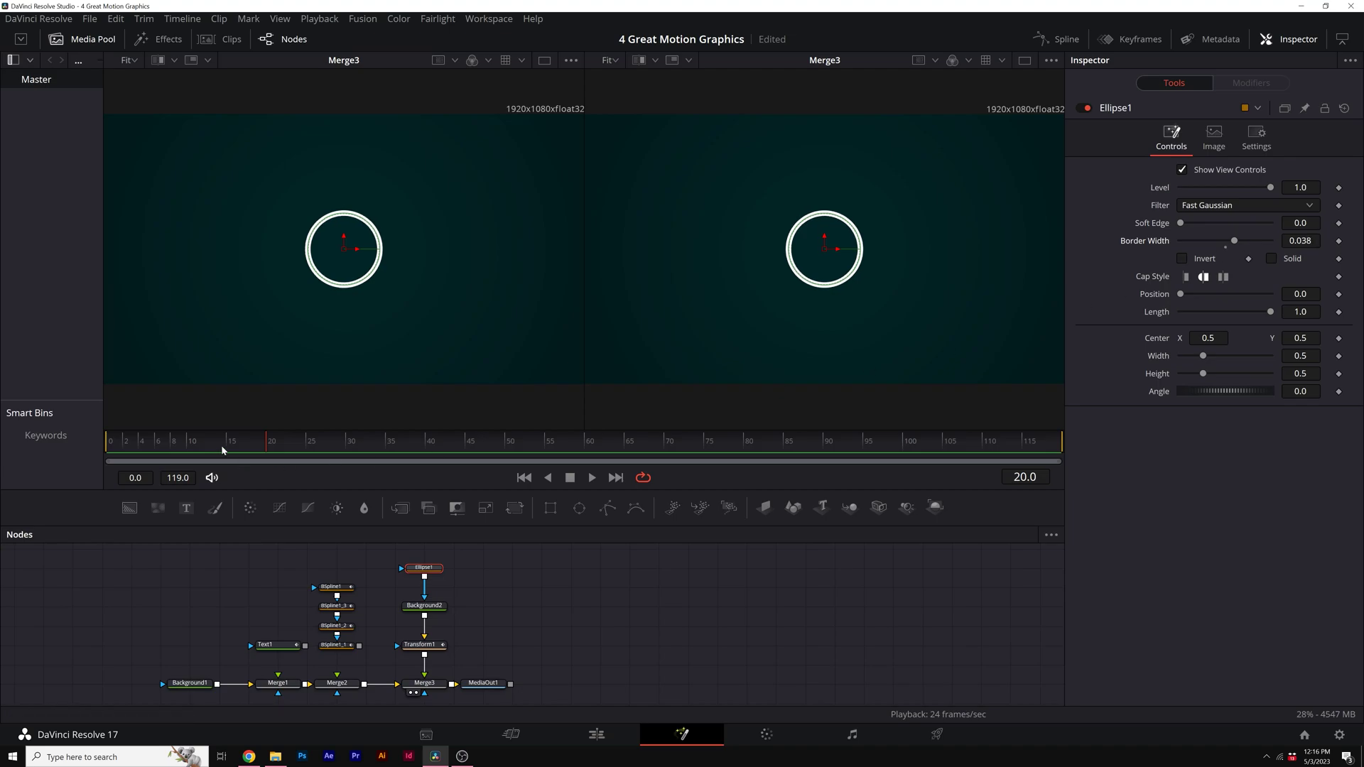
left_click_drag(226, 447, 192, 444)
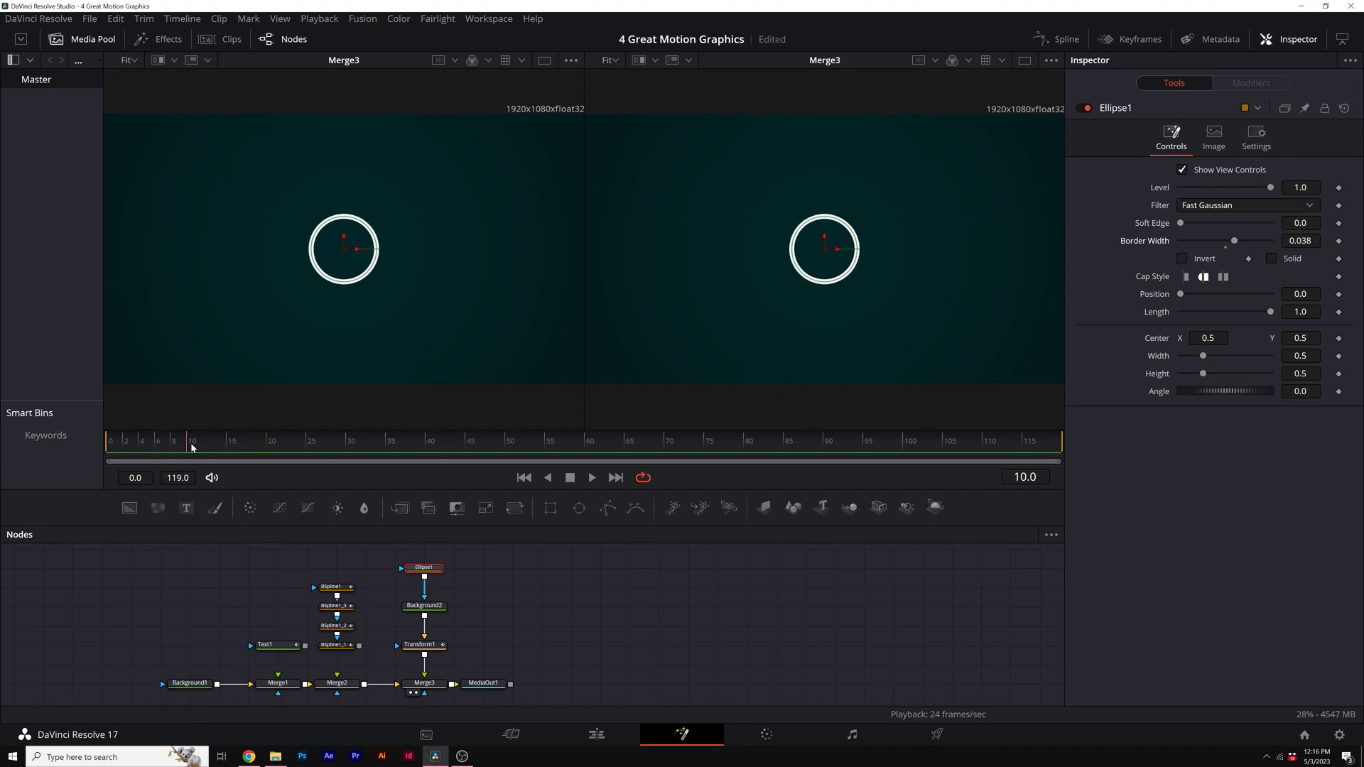
left_click(1339, 241)
- Set Ellipse1's border width to 0 at frame 16 and preview the ring's animation
left_click(228, 448)
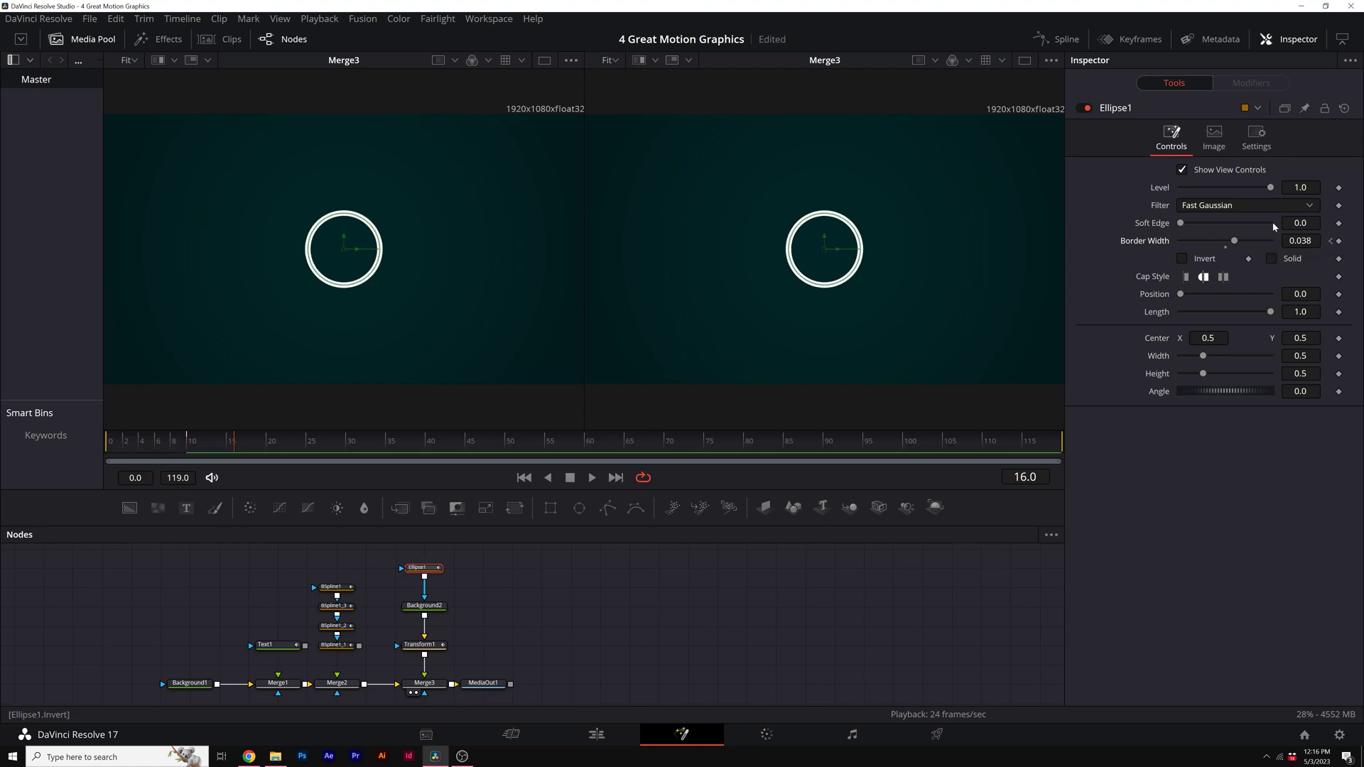
left_click(1311, 241)
type("0")
key("Return")
key("space")
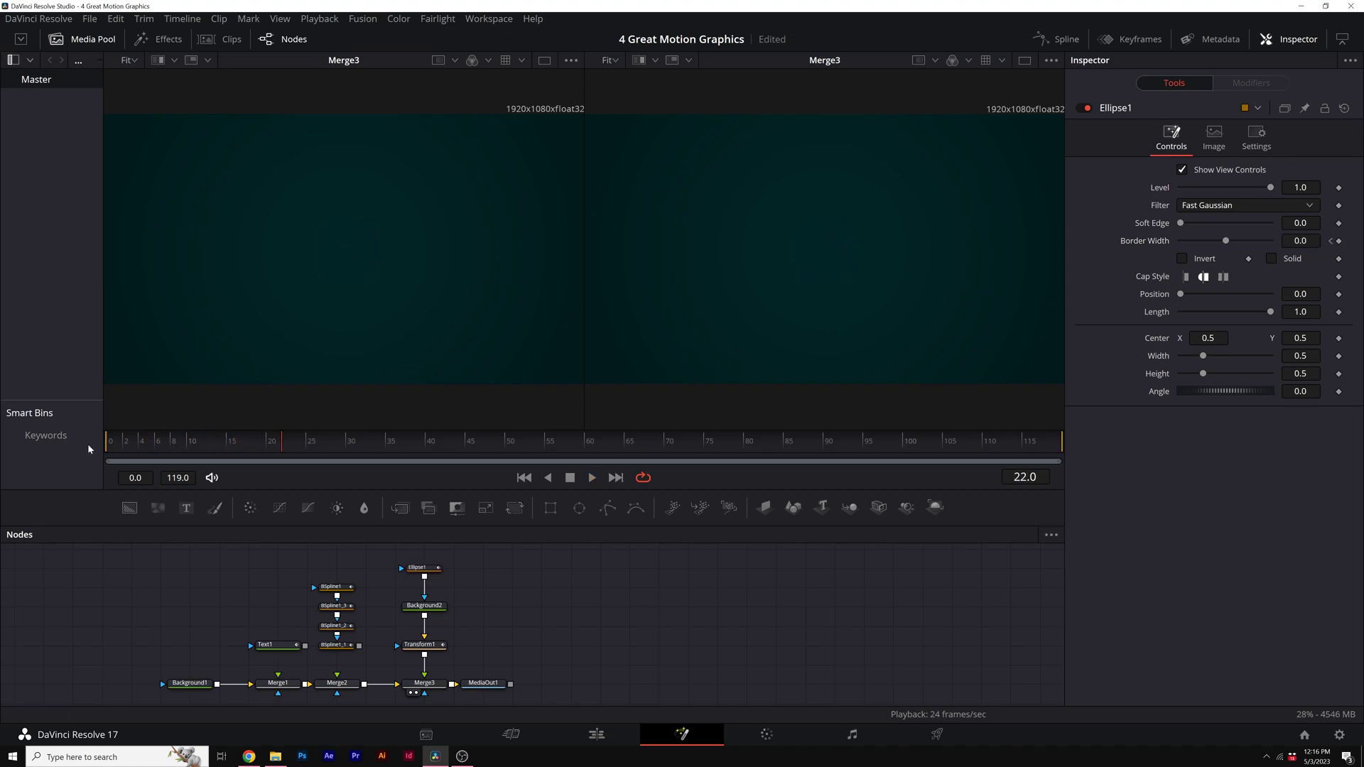
left_click_drag(145, 446, 177, 445)
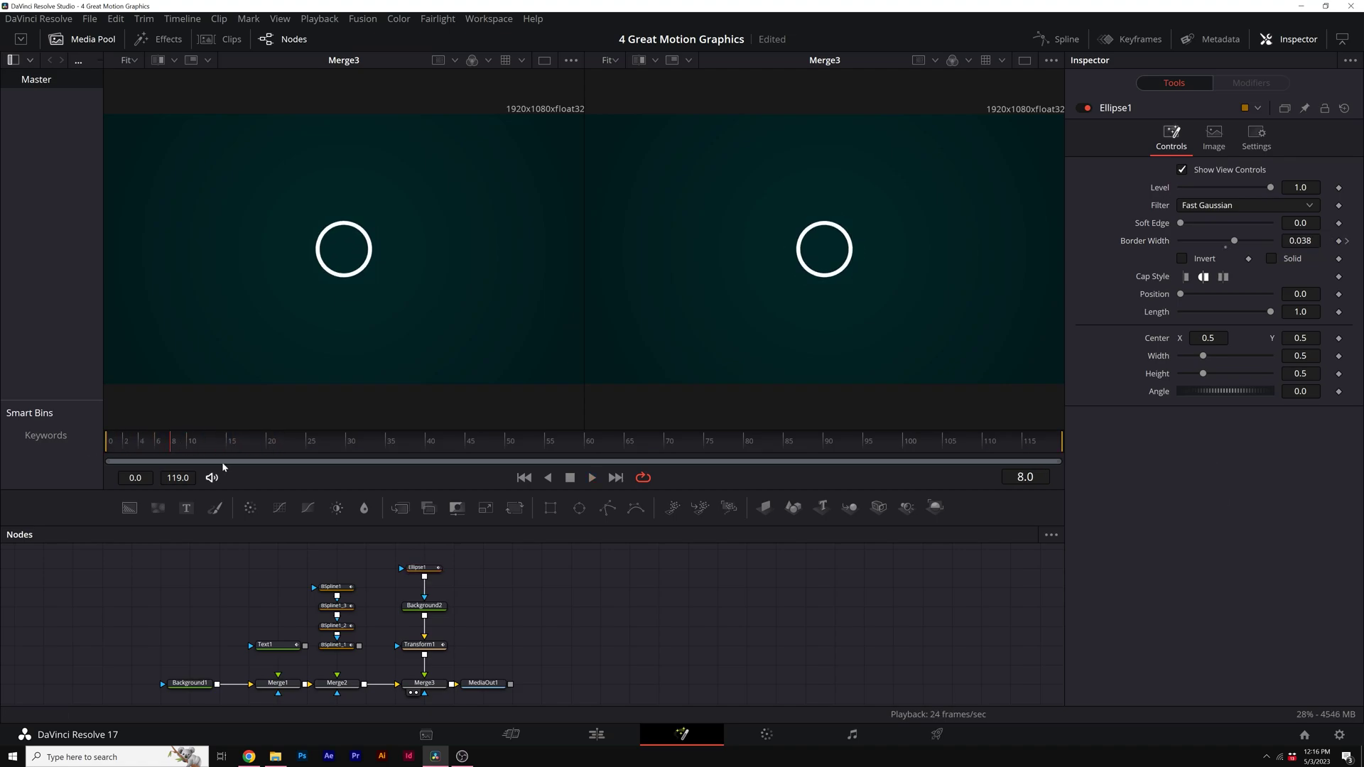
- Insert a Duplicate effect between Transform1 and Merge3, and move the ring's nodes up to make room
left_click_drag(463, 561, 405, 618)
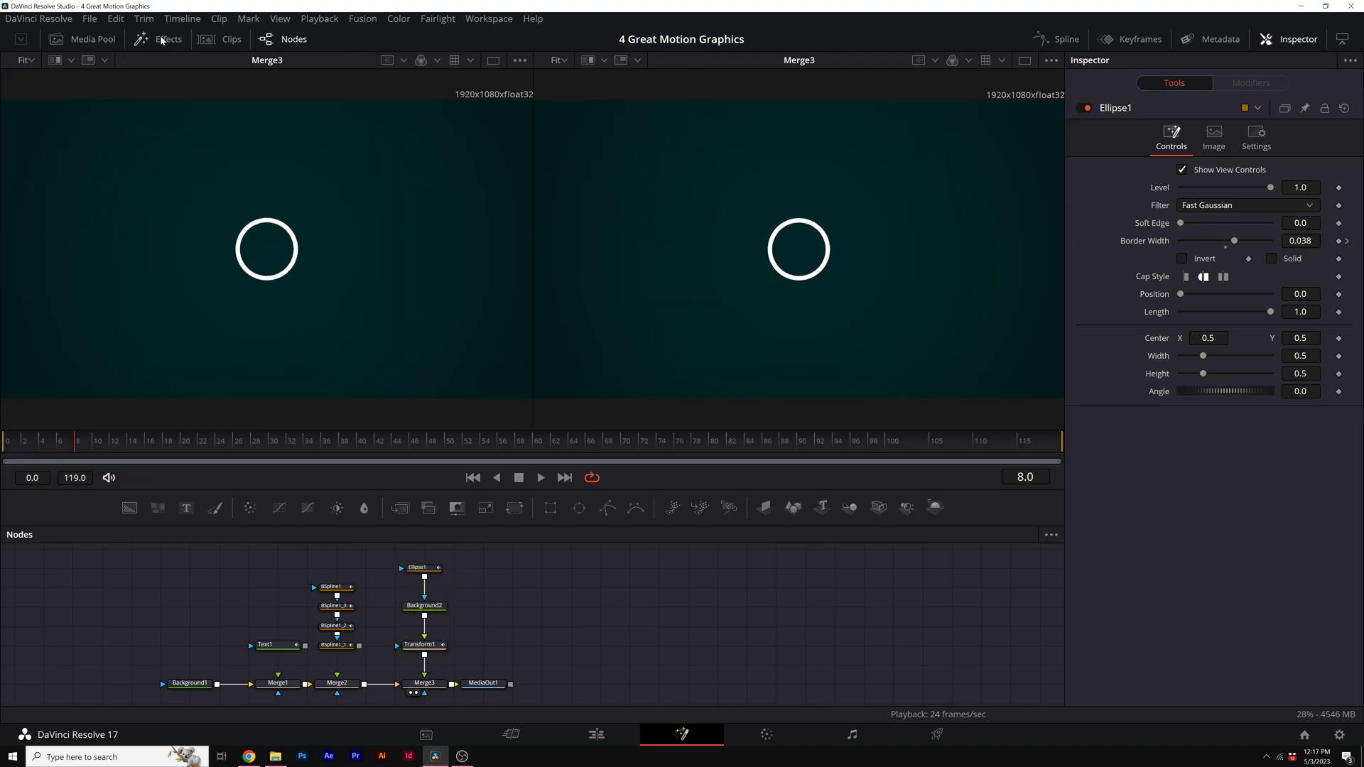
left_click(162, 40)
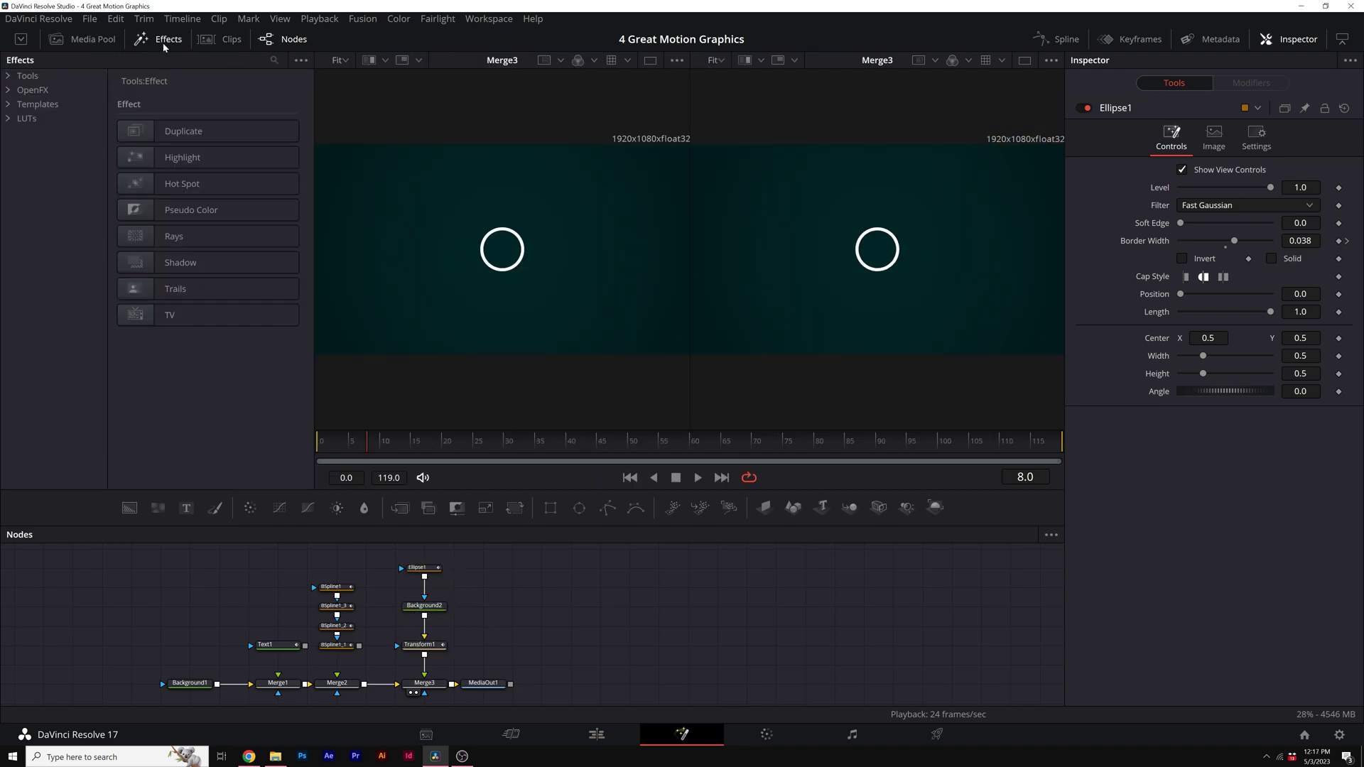
left_click(8, 76)
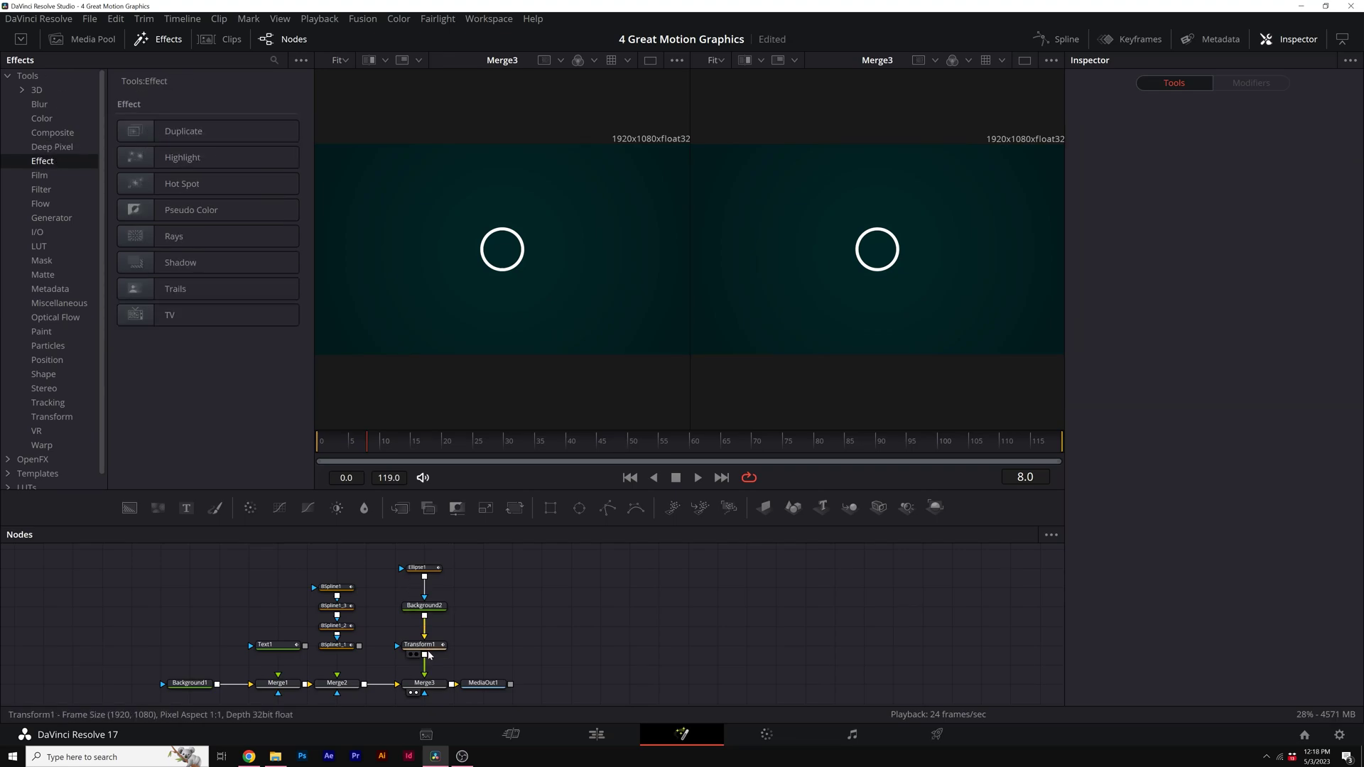
left_click(428, 645)
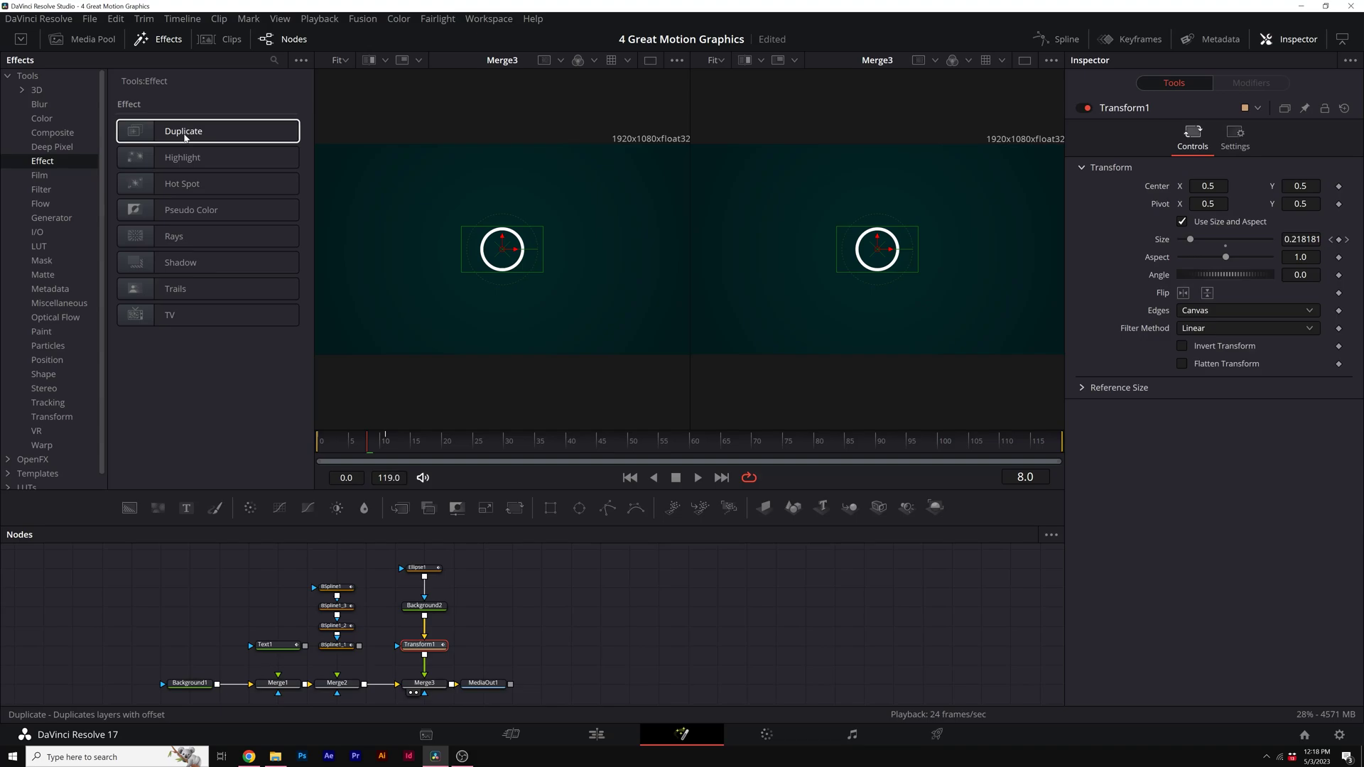
left_click(185, 132)
left_click_drag(462, 563, 429, 629)
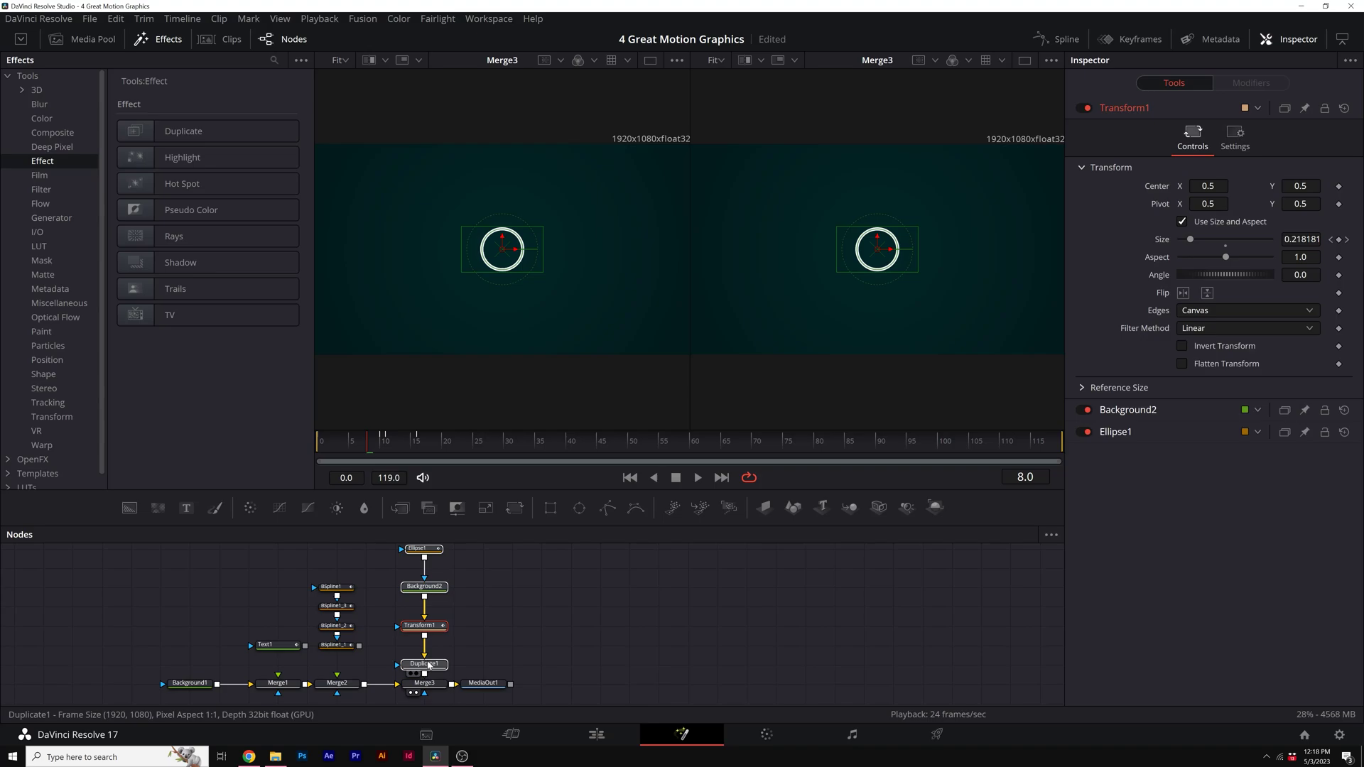
- Set Duplicate1 to 10 copies and jitter their center by X 0.352 and Y 0.735 to scatter the rings
left_click(429, 666)
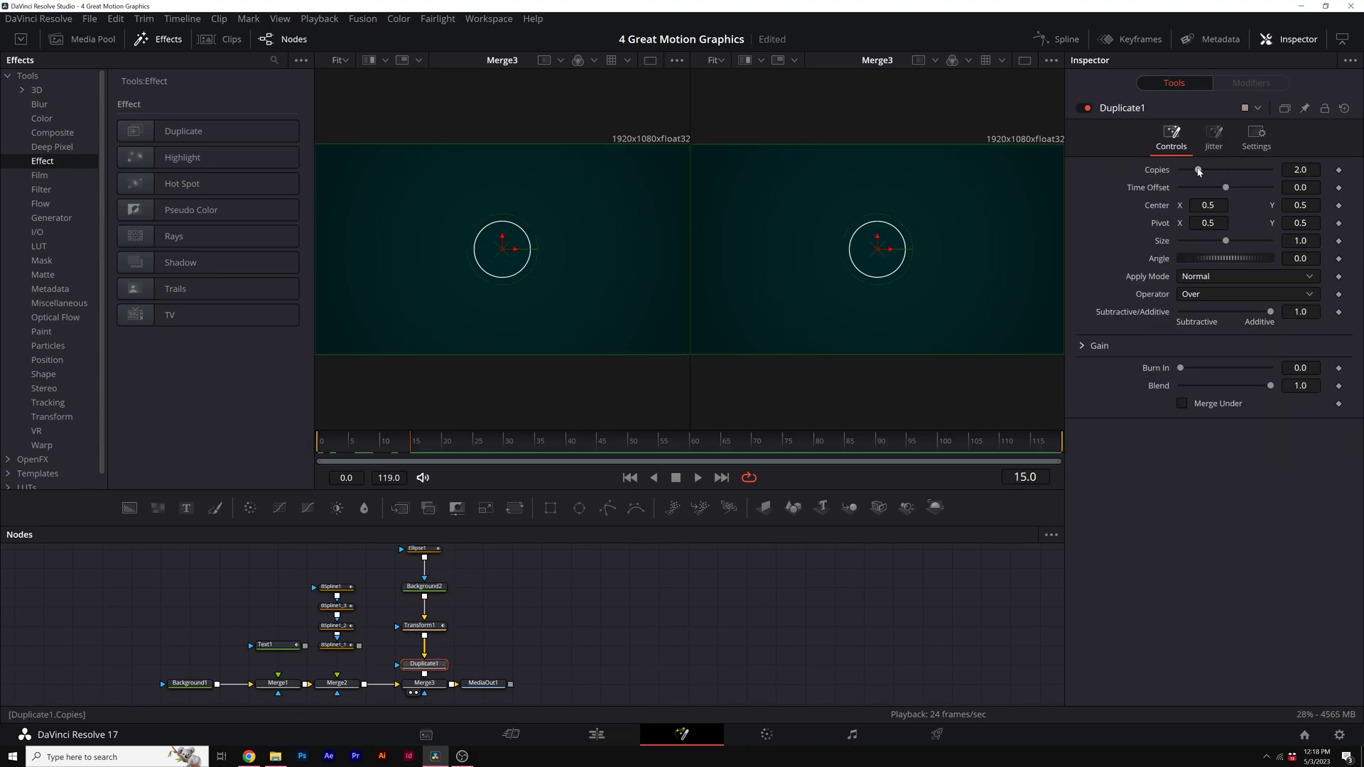
left_click_drag(1239, 171, 1278, 175)
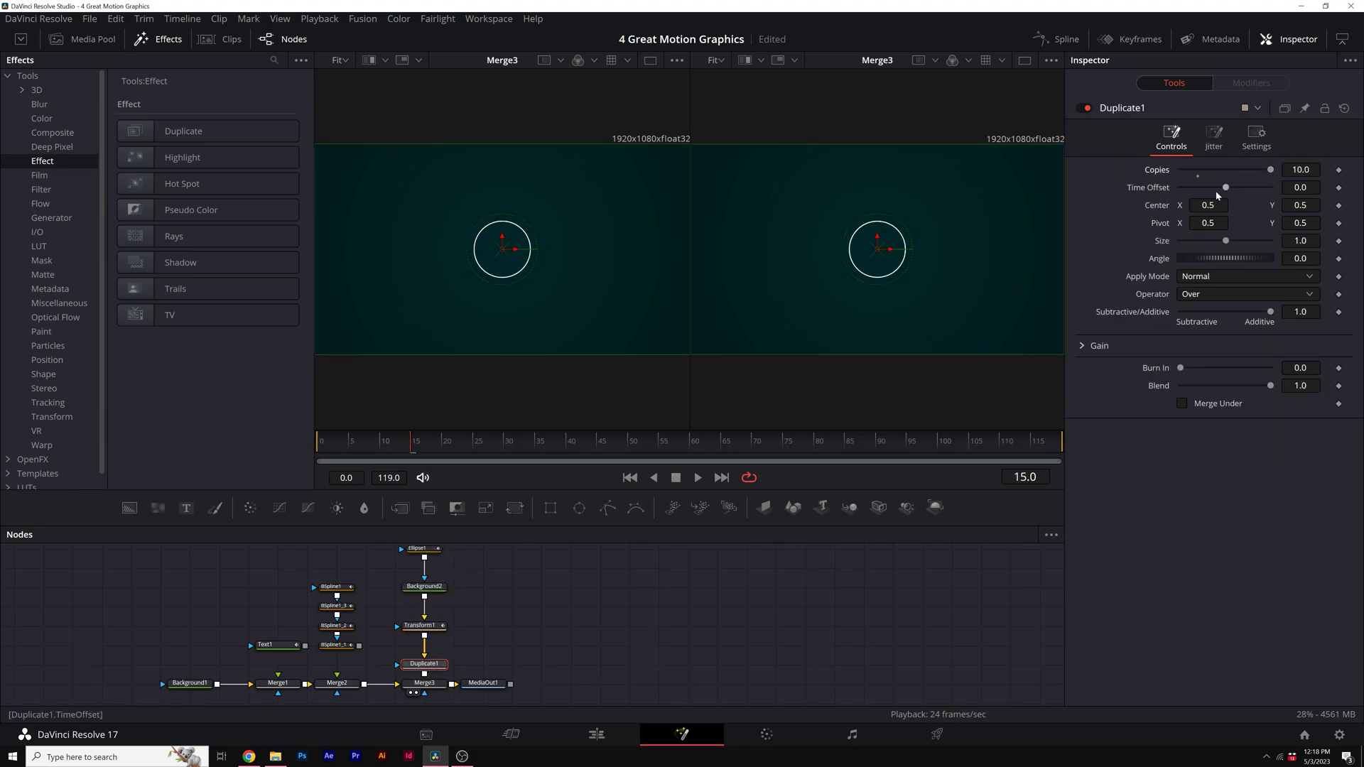
left_click(1212, 140)
mouse_move(1209, 206)
left_mouse_down()
mouse_move(1363, 205)
mouse_move(1217, 223)
left_mouse_up()
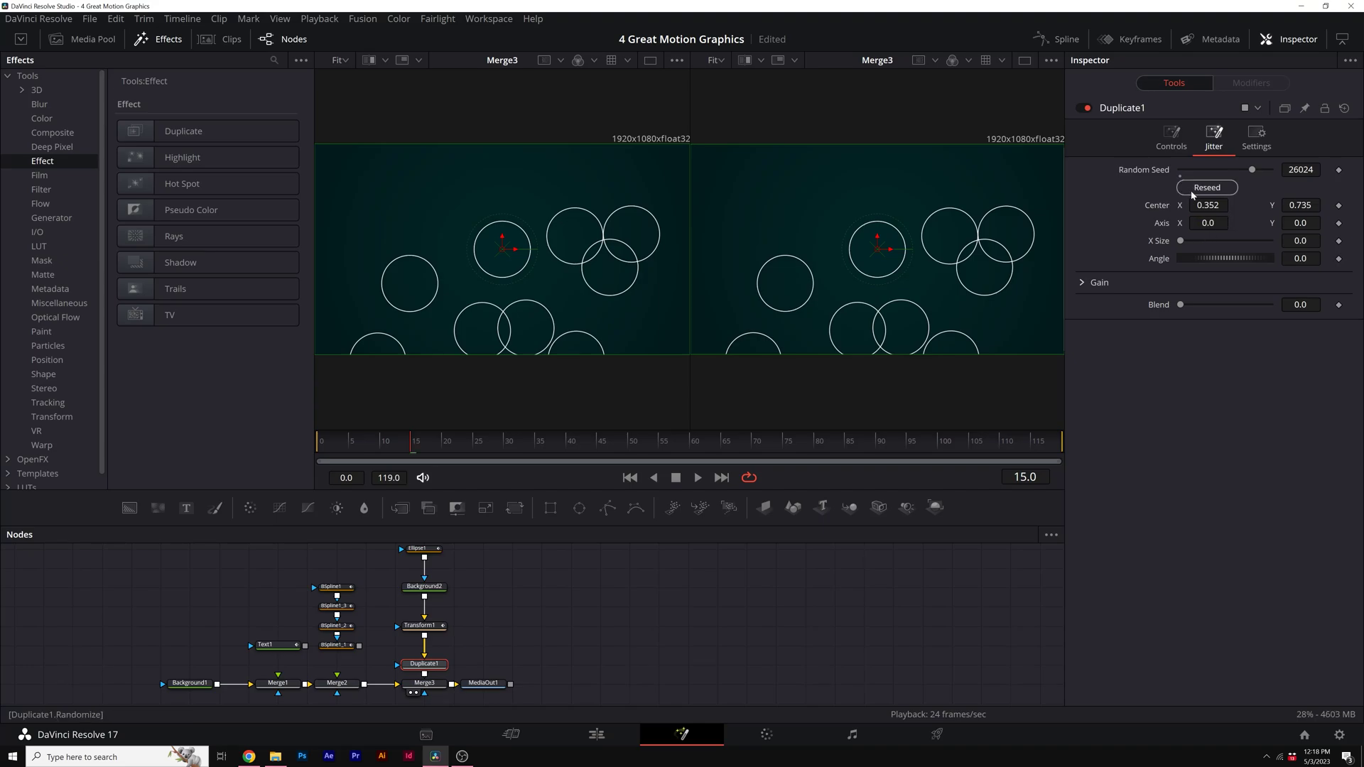
- Set Duplicate1's center Y to 0.56 and its size to 0.91 so the ring copies shift and shrink progressively
left_click(1170, 140)
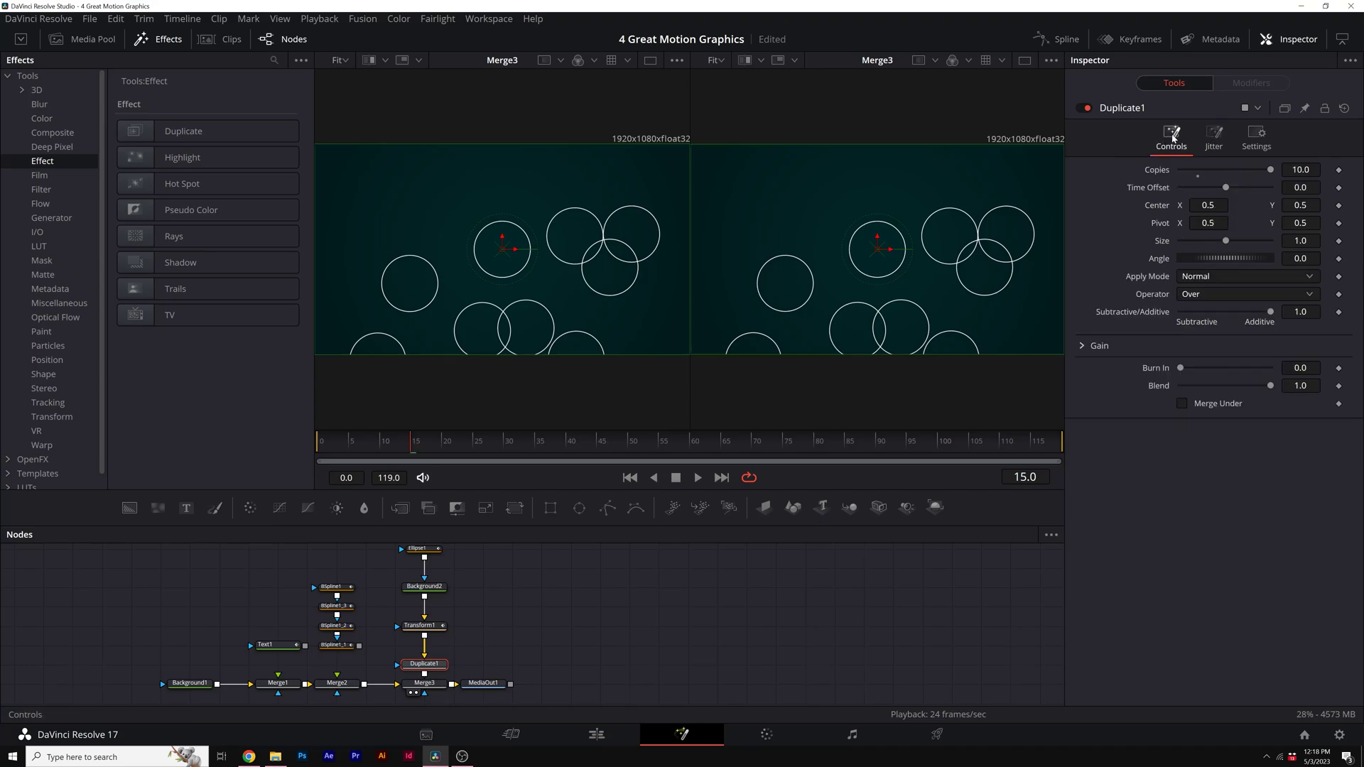
left_click(1210, 140)
left_click(1177, 139)
left_click_drag(1300, 207, 1315, 205)
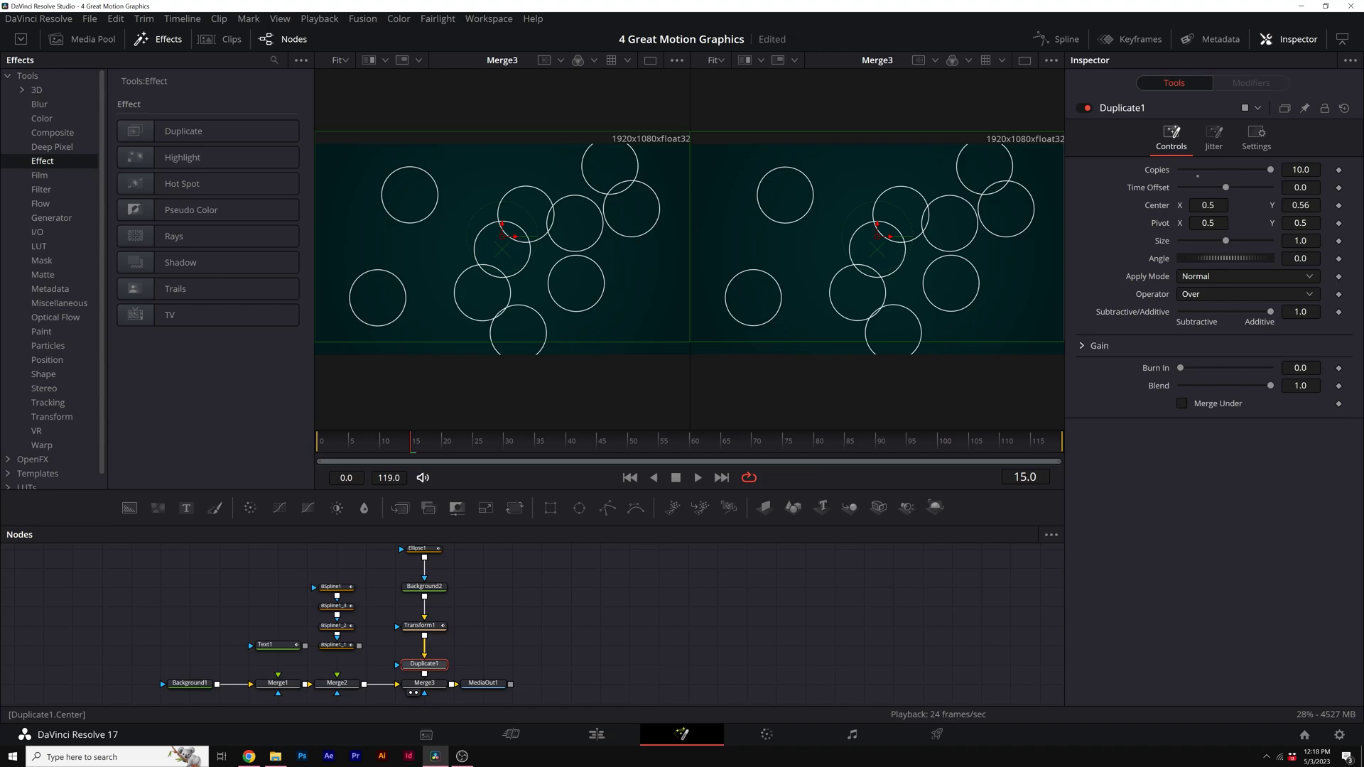
mouse_move(1225, 241)
left_mouse_down()
mouse_move(1261, 241)
mouse_move(1227, 244)
left_mouse_up()
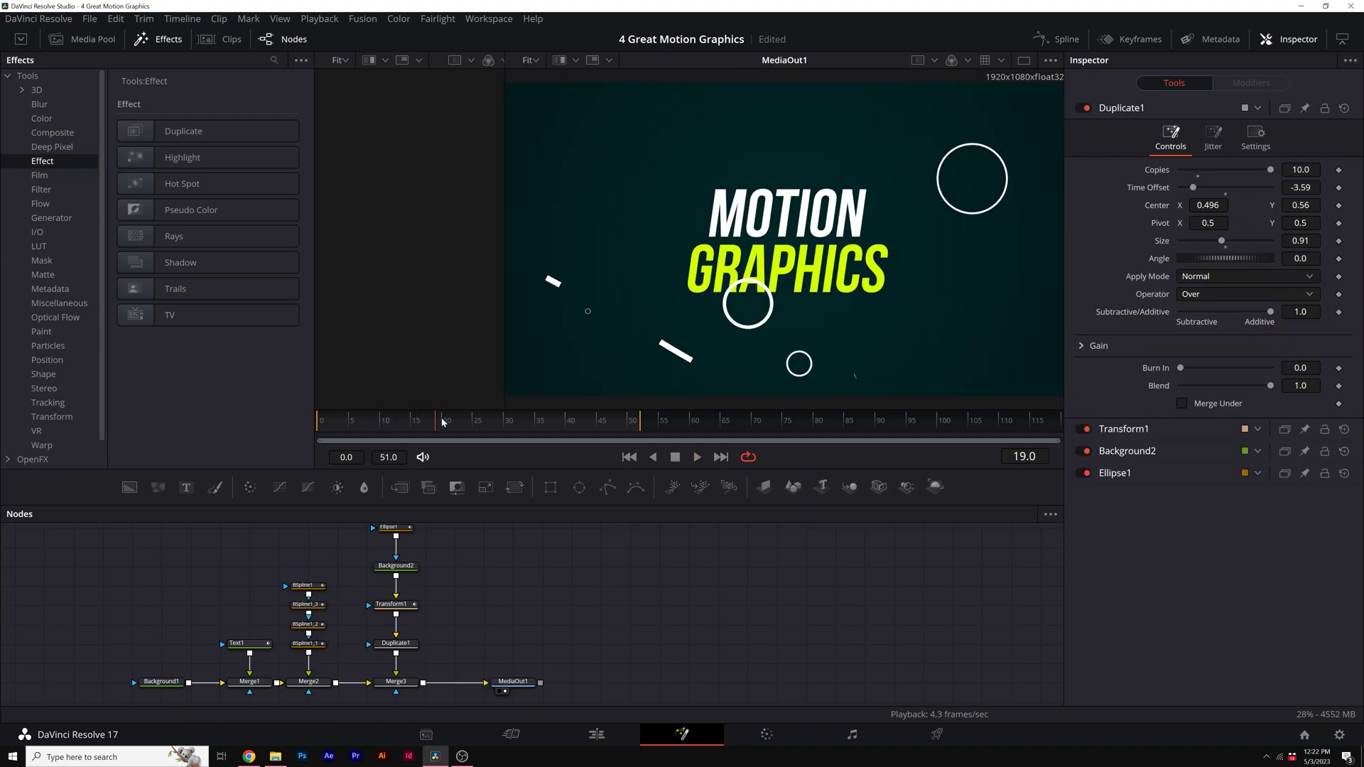
- Scrub through the animation to frame 8 and insert a Film Grain effect between Merge3 and MediaOut1, spacing out the nodes
left_click_drag(426, 421, 572, 422)
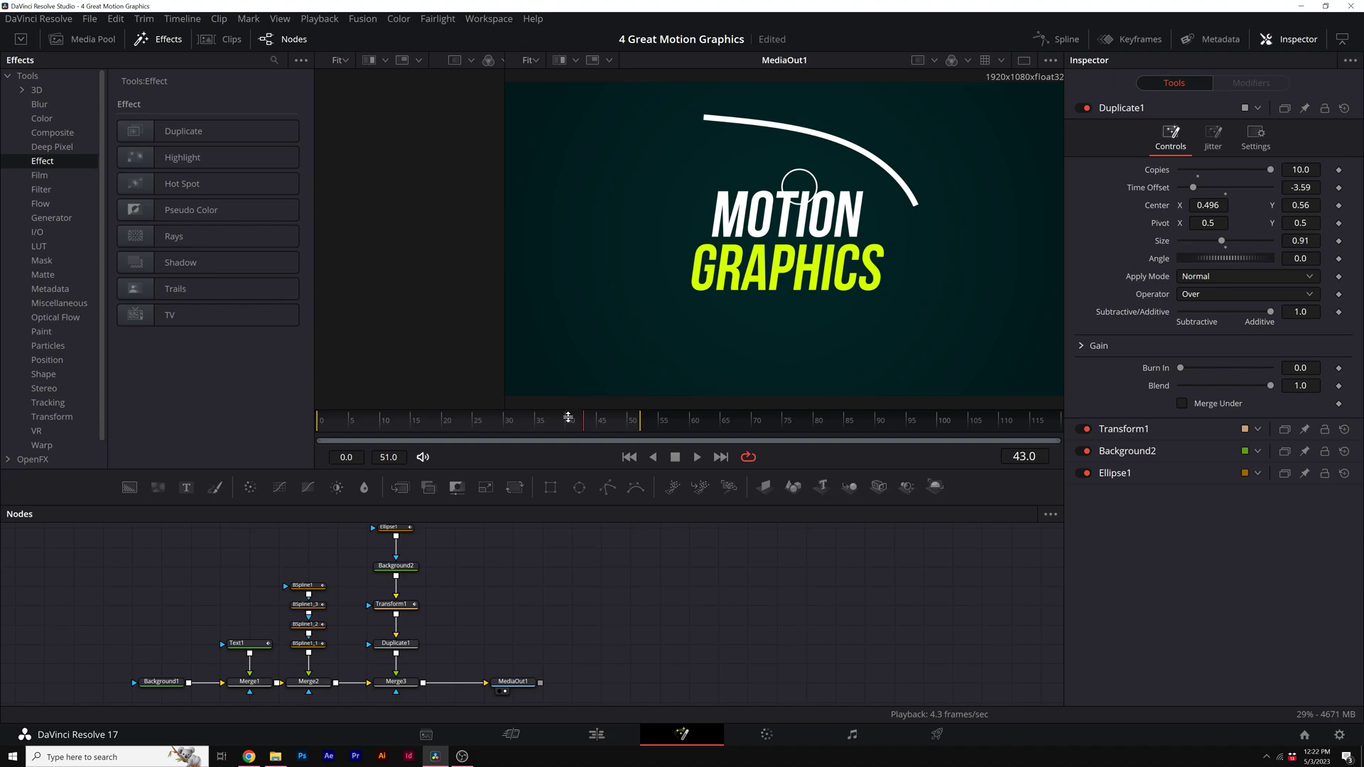
left_click_drag(569, 417, 368, 429)
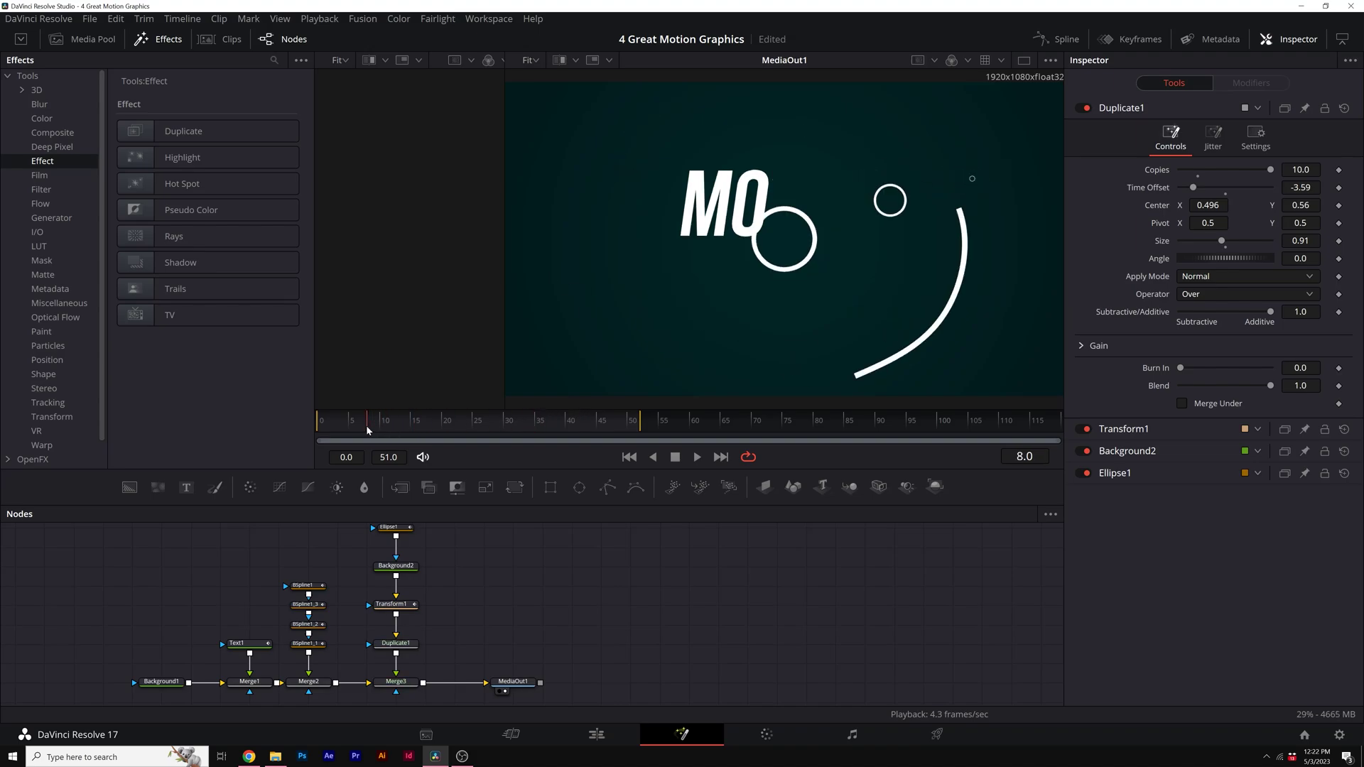
left_click(49, 175)
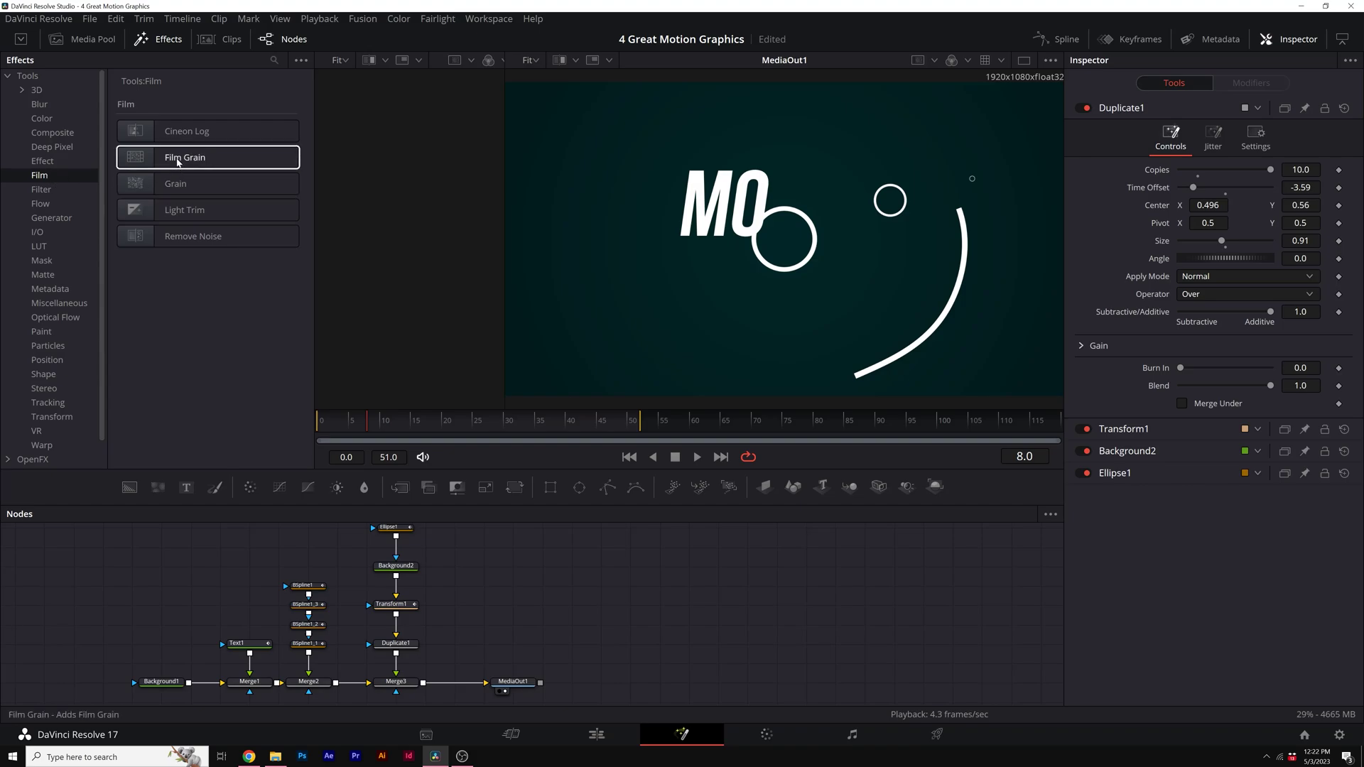
left_click(392, 685)
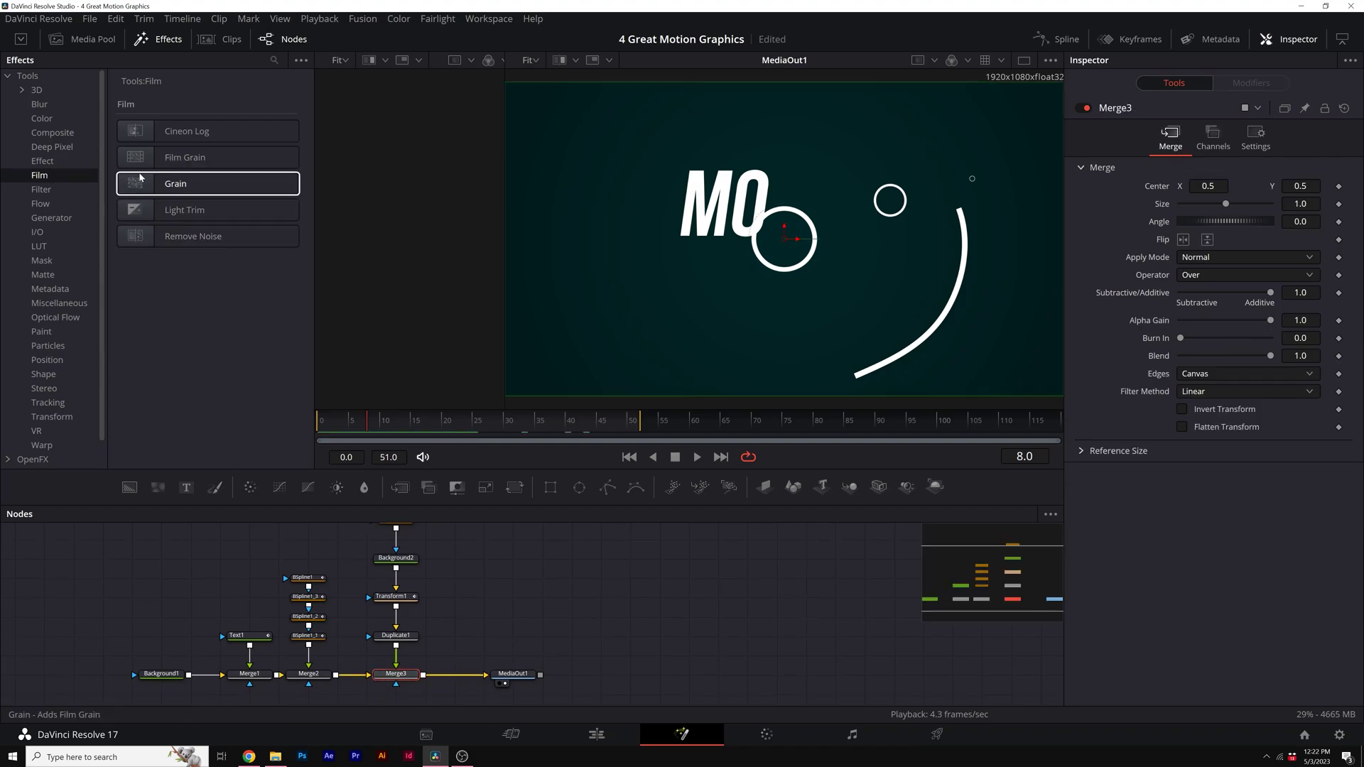
left_click(206, 157)
left_click_drag(501, 674, 560, 673)
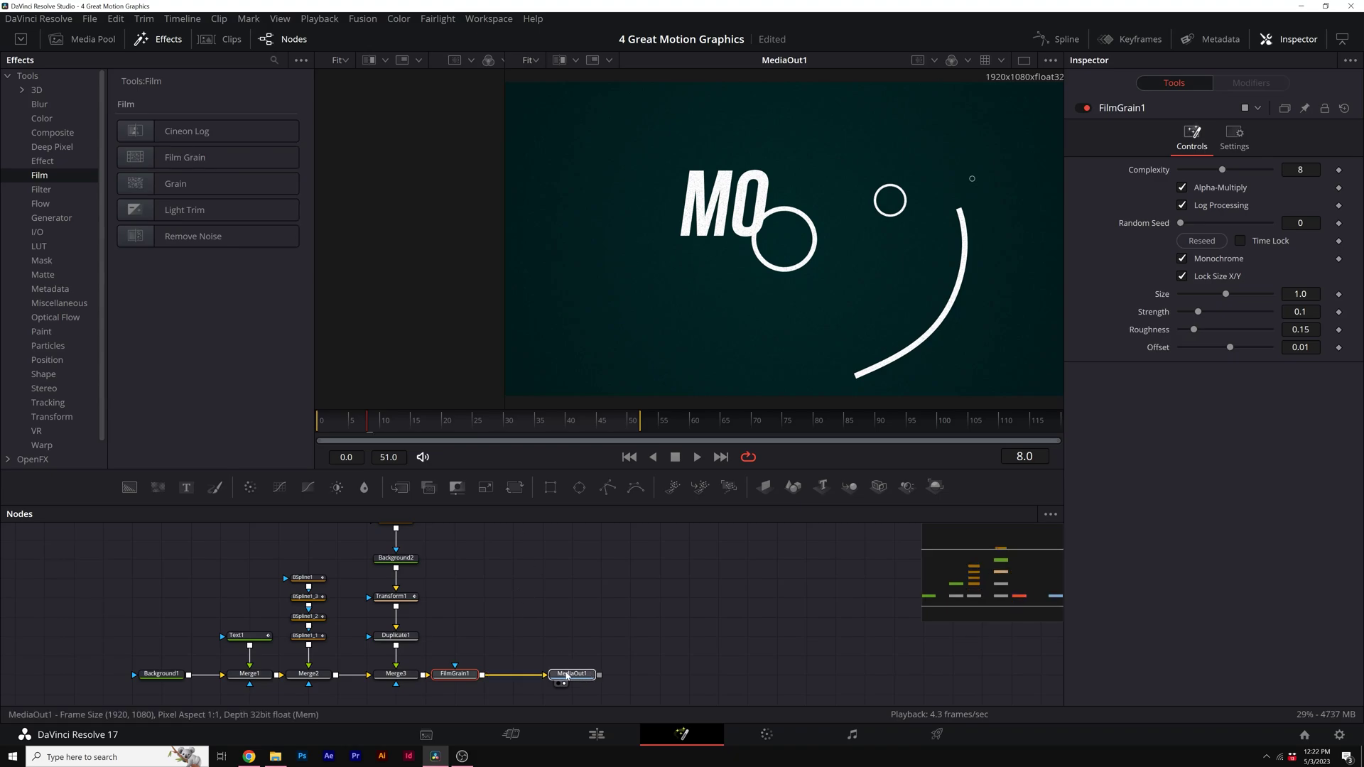
left_click_drag(459, 674, 488, 674)
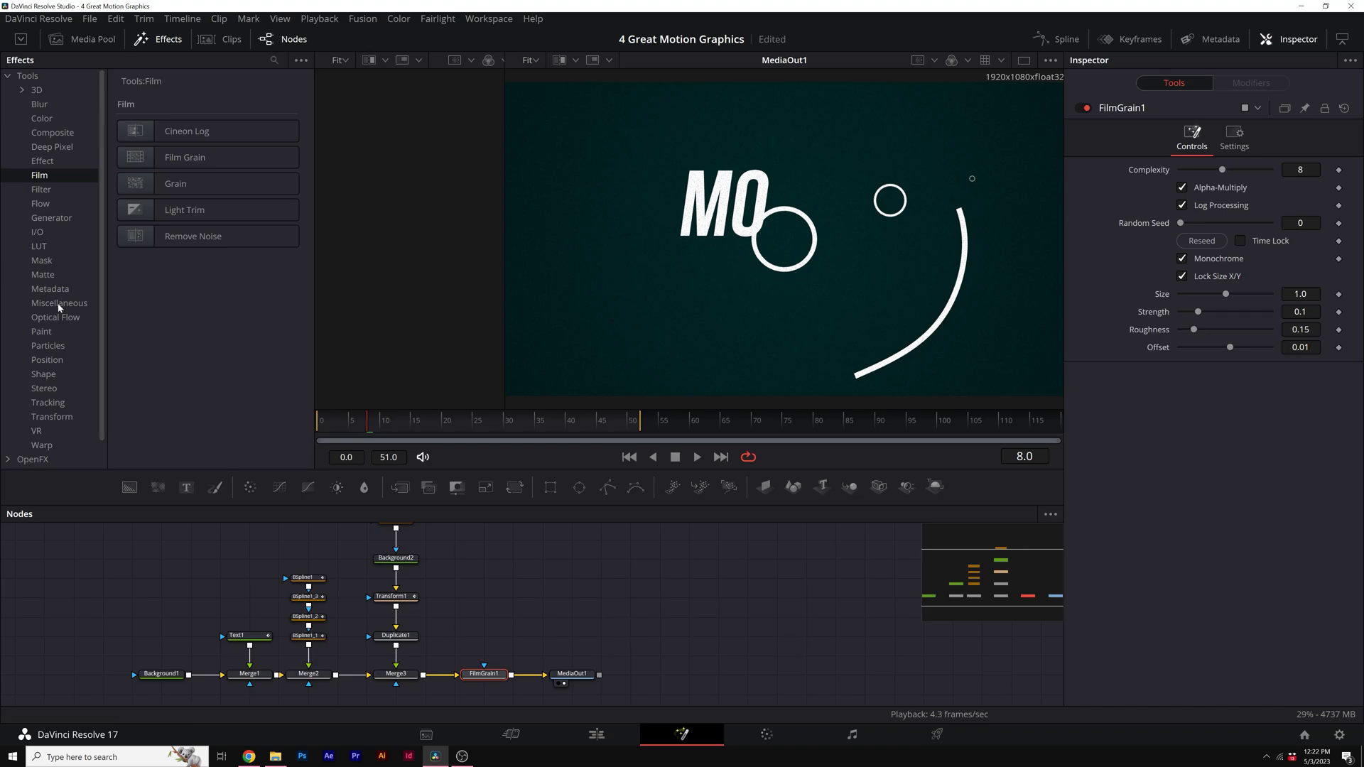
- Strengthen the film grain by setting FilmGrain1's size to 1.63 and strength to 0.1496
left_click(62, 332)
left_click(73, 389)
left_click_drag(1206, 313, 1212, 315)
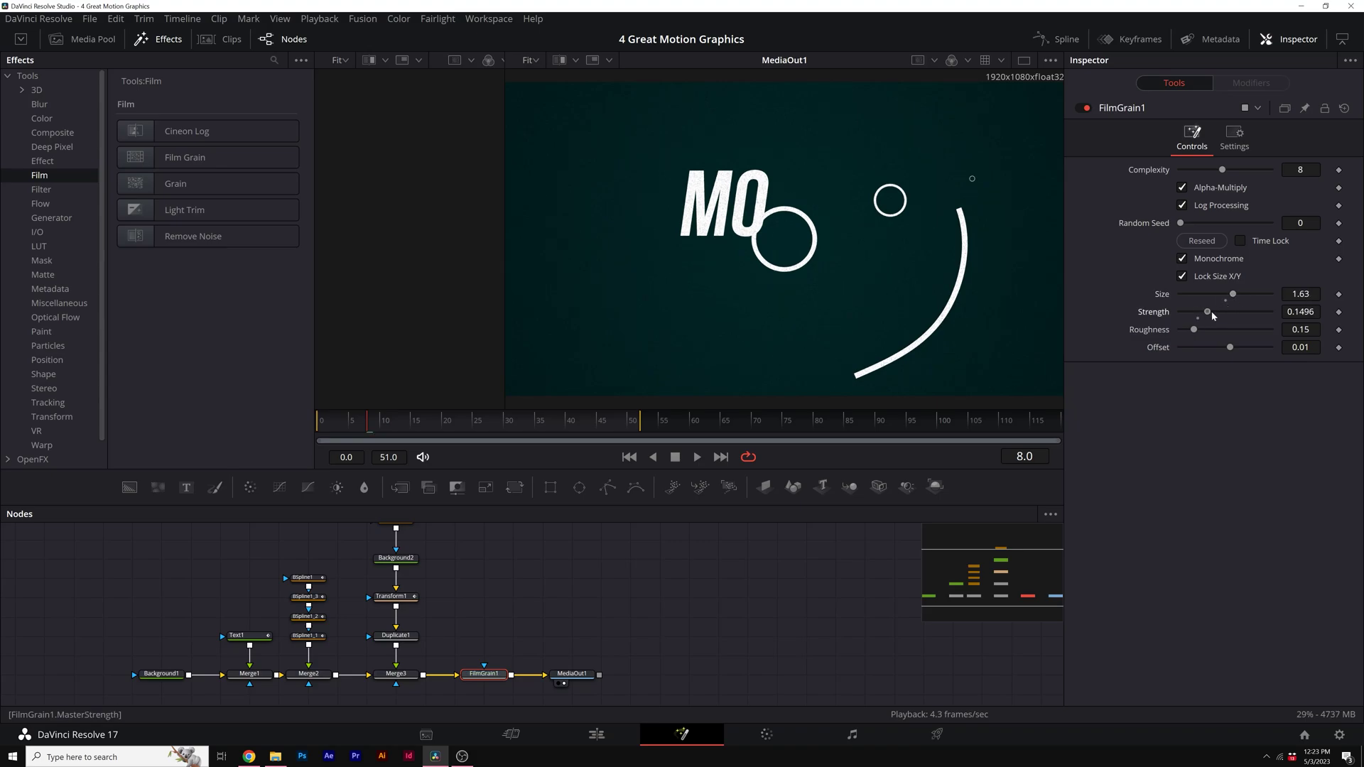